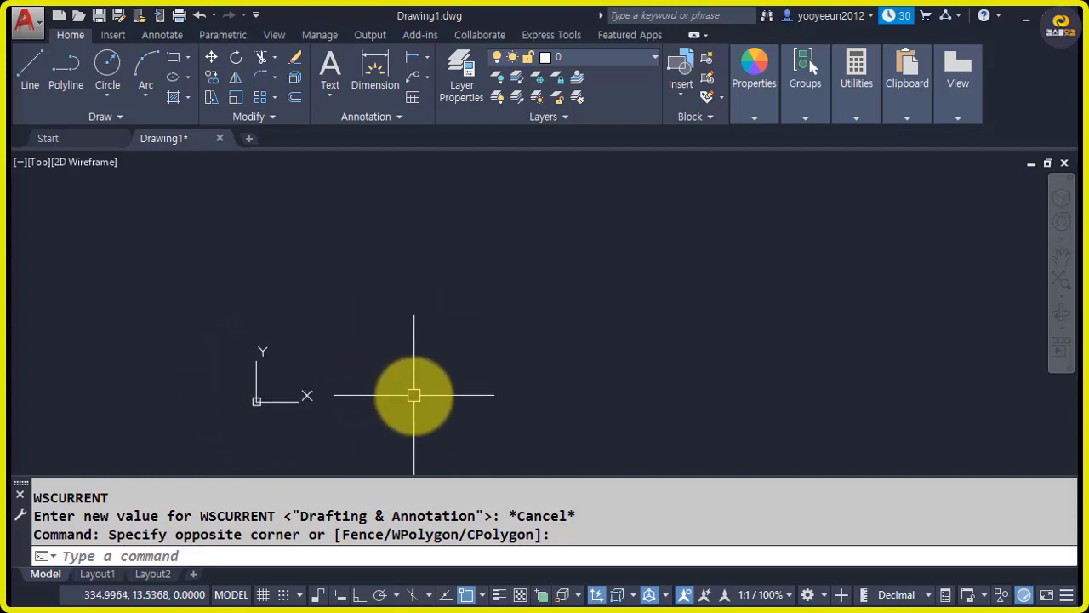
# Set the viewpoint to 315° from the X axis and 30° from the XY plane, absolute to WCS.
pyautogui.write('v')
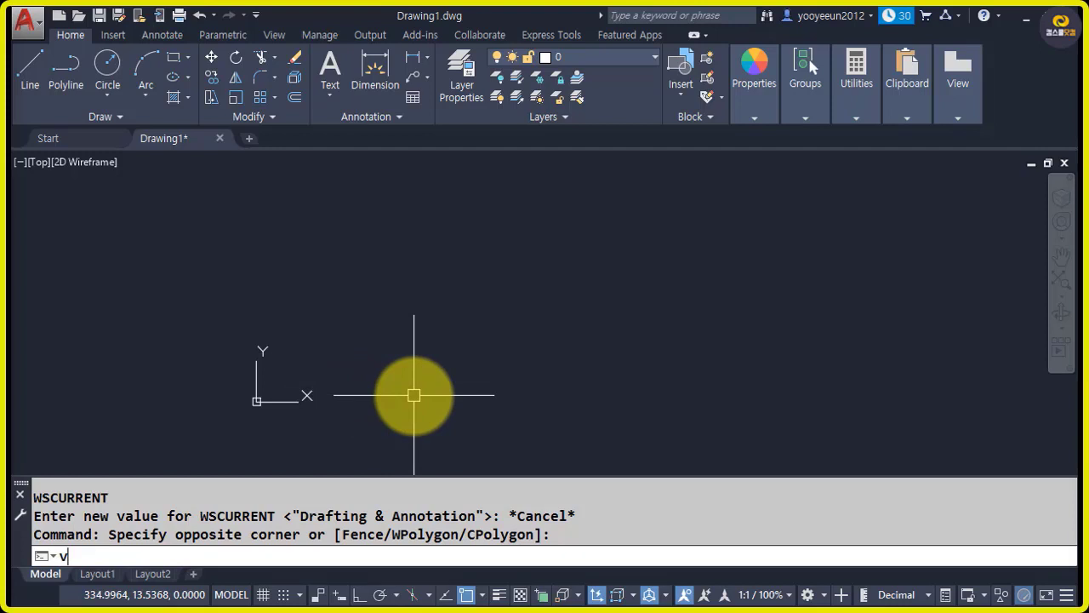
pyautogui.write('p')
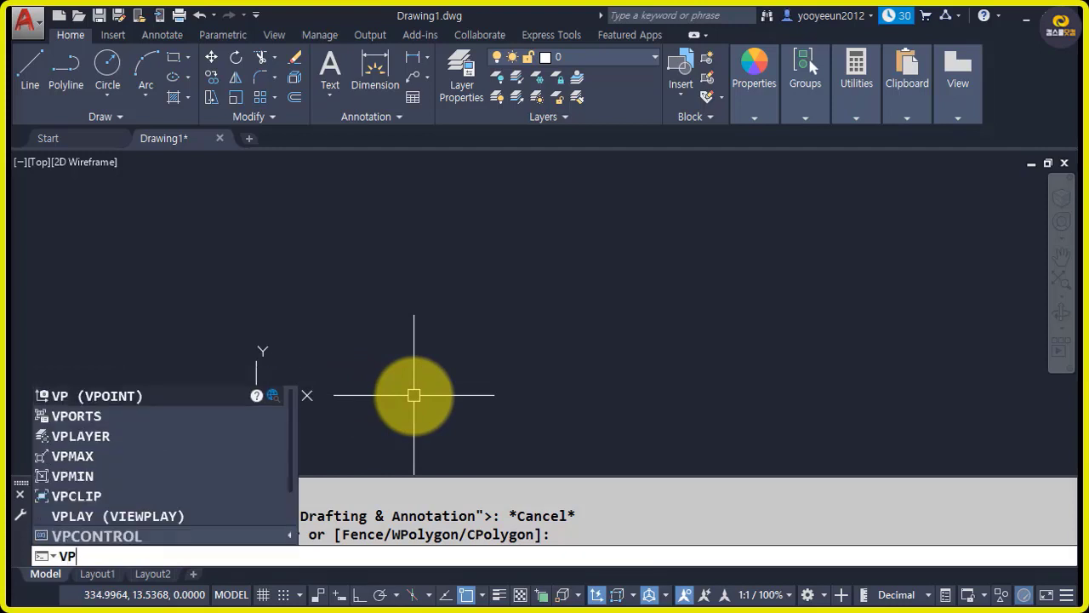
pyautogui.press('Return')
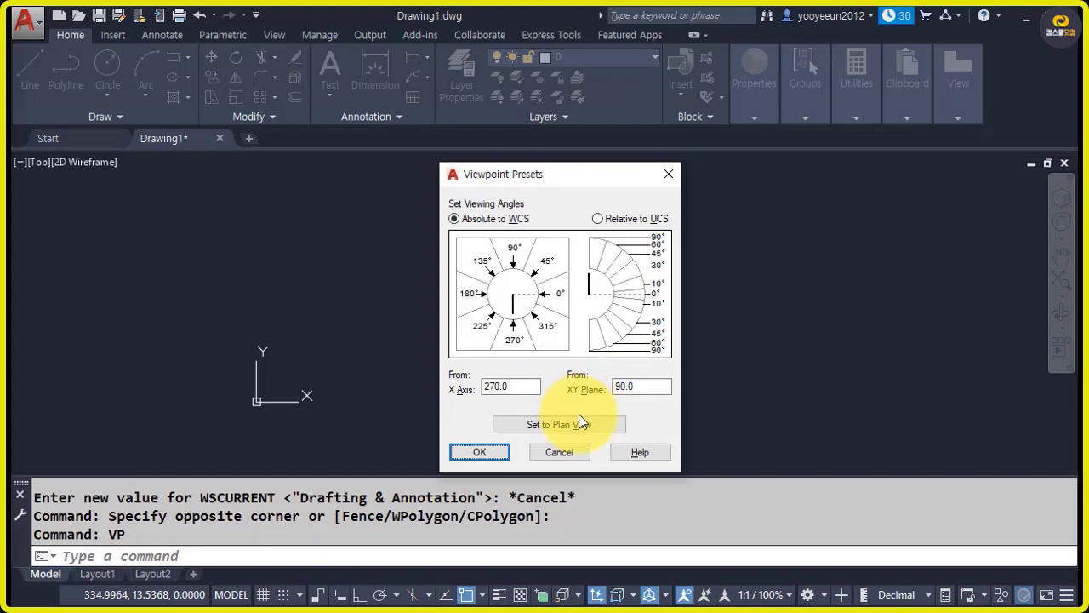
pyautogui.doubleClick(635, 387)
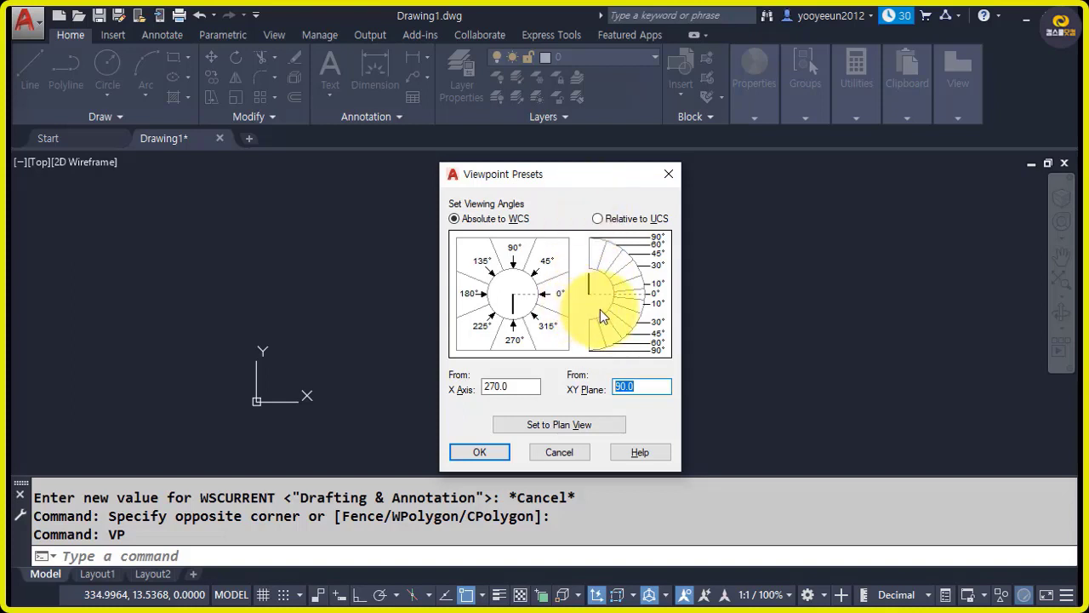
pyautogui.click(627, 271)
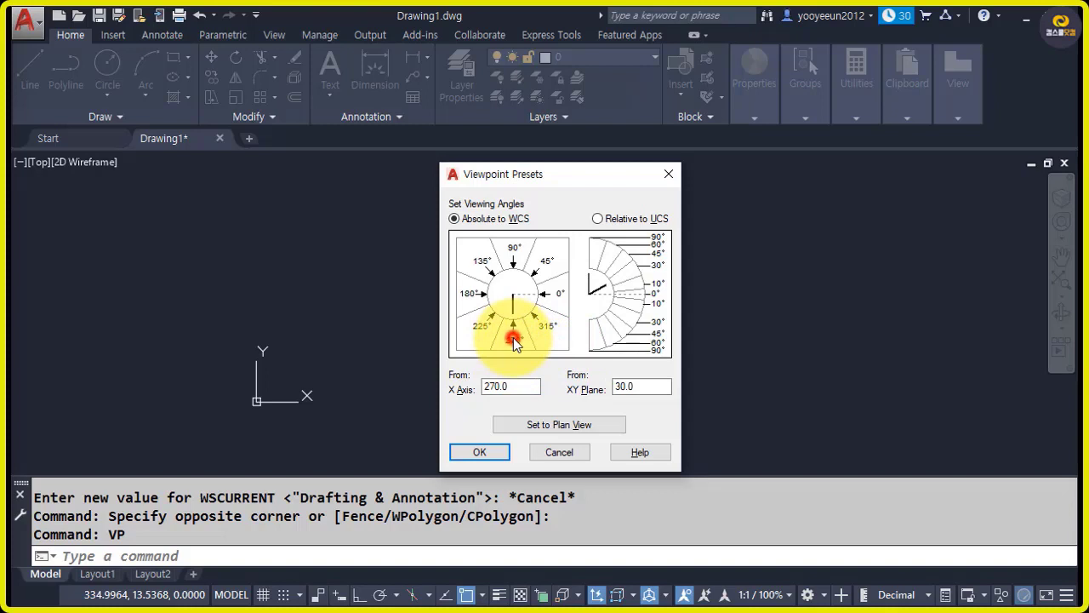
pyautogui.click(558, 298)
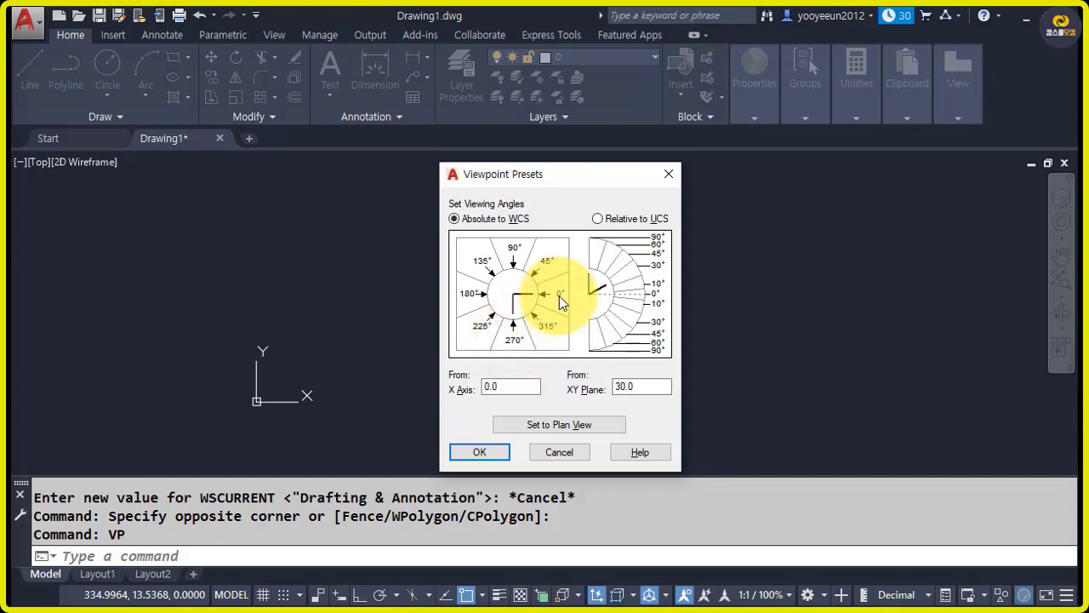
pyautogui.click(553, 332)
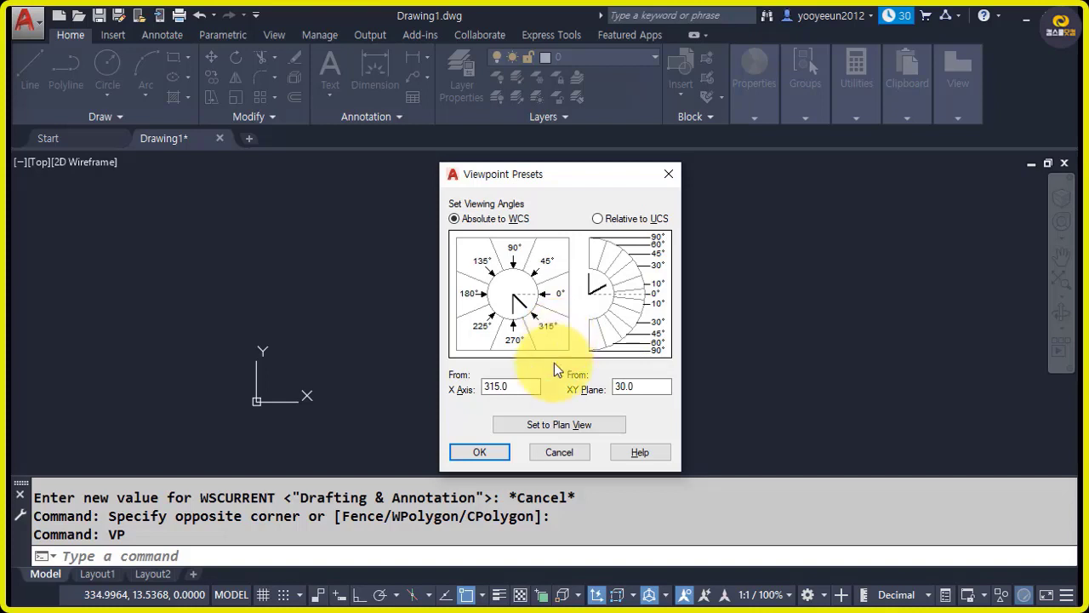
pyautogui.click(480, 452)
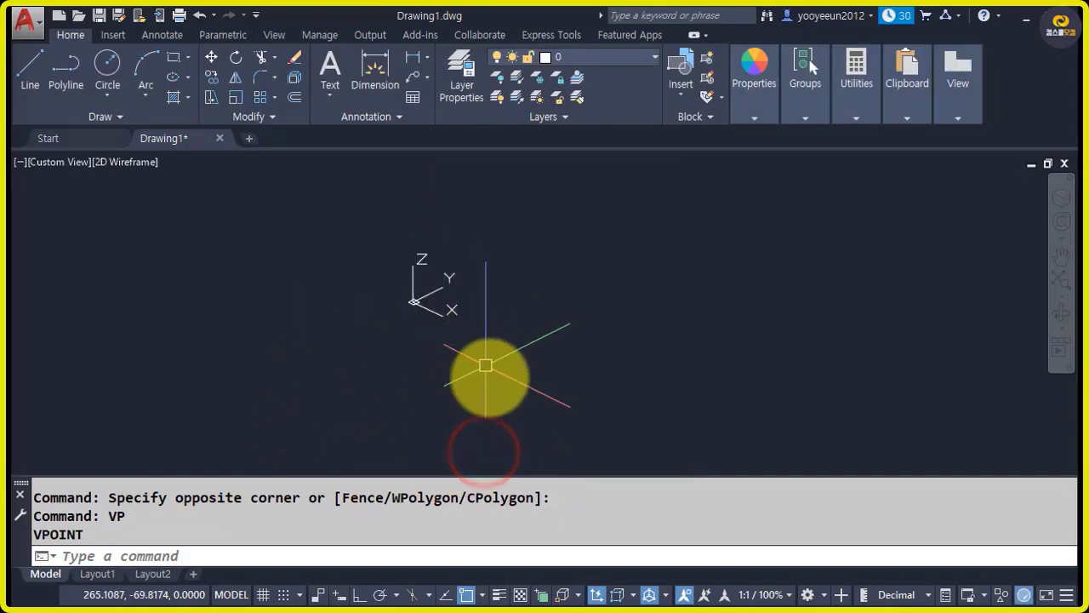
# Draw a rectangle on the XY plane just beyond the UCS origin by picking two opposite corners.
pyautogui.scroll(2, 503, 263)
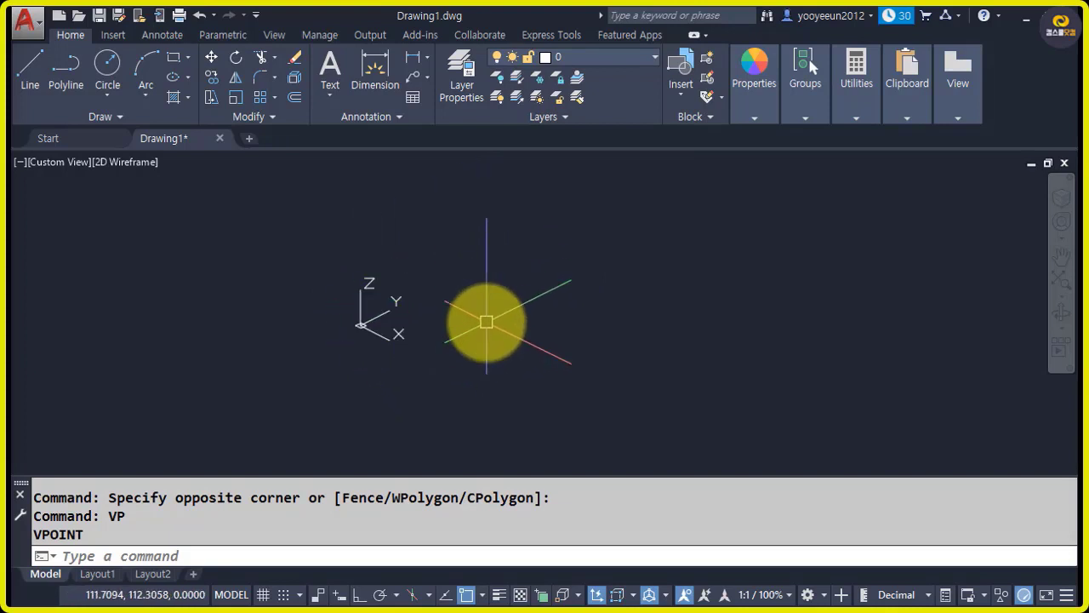
pyautogui.write('rec')
pyautogui.press('Return')
pyautogui.click(423, 321)
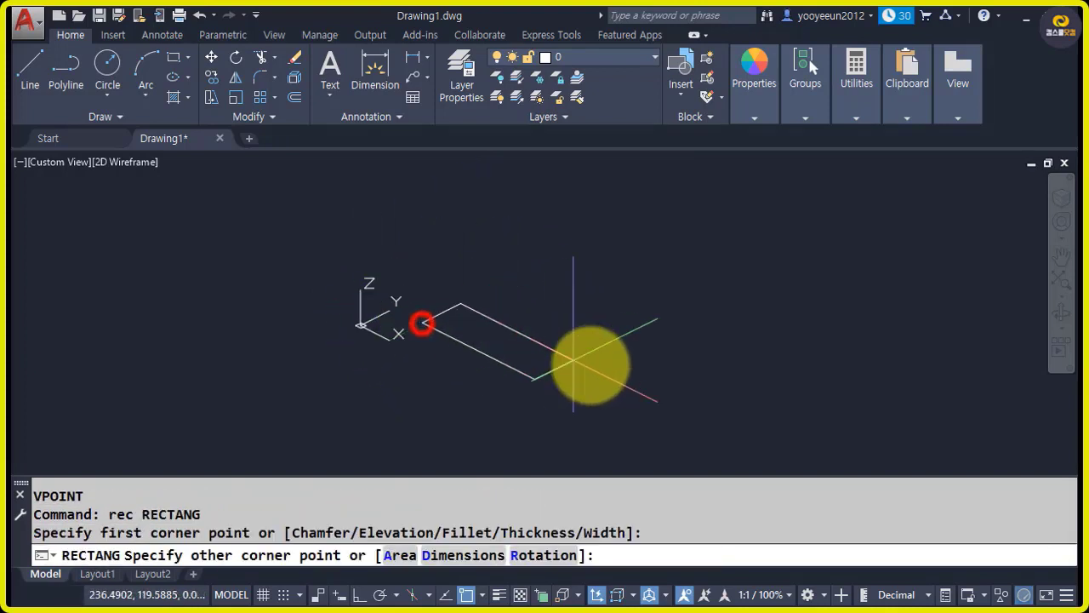
pyautogui.click(869, 368)
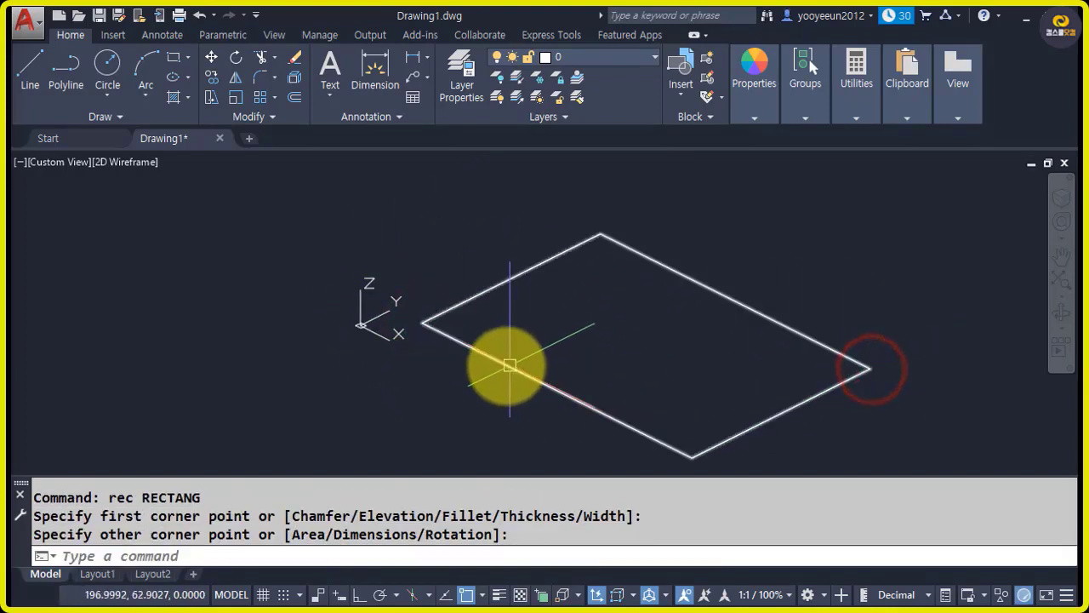
pyautogui.write('l')
pyautogui.press('Return')
pyautogui.click(417, 322)
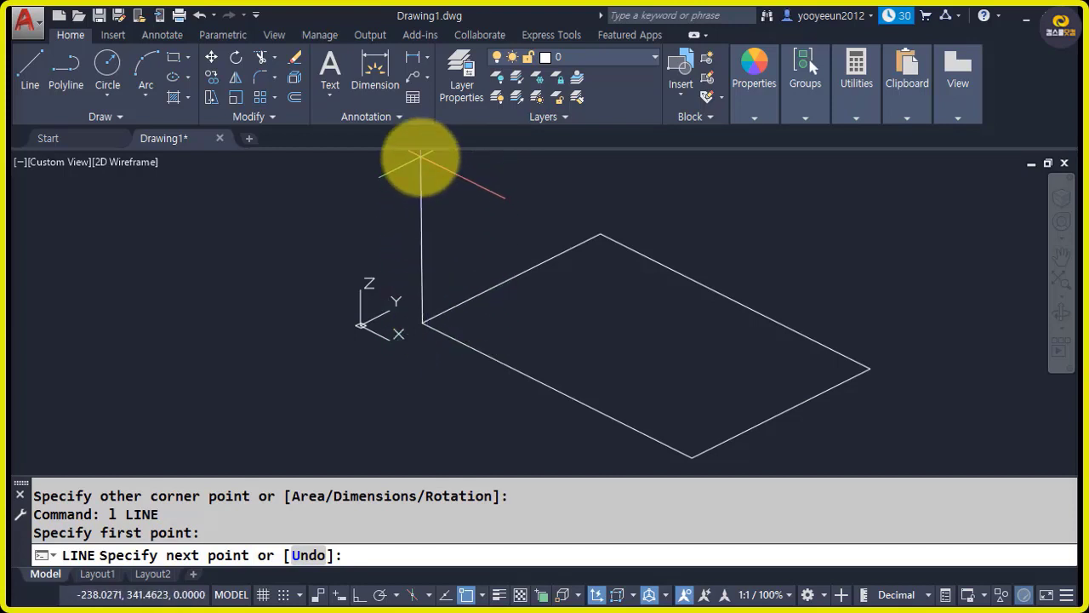
pyautogui.press('Escape')
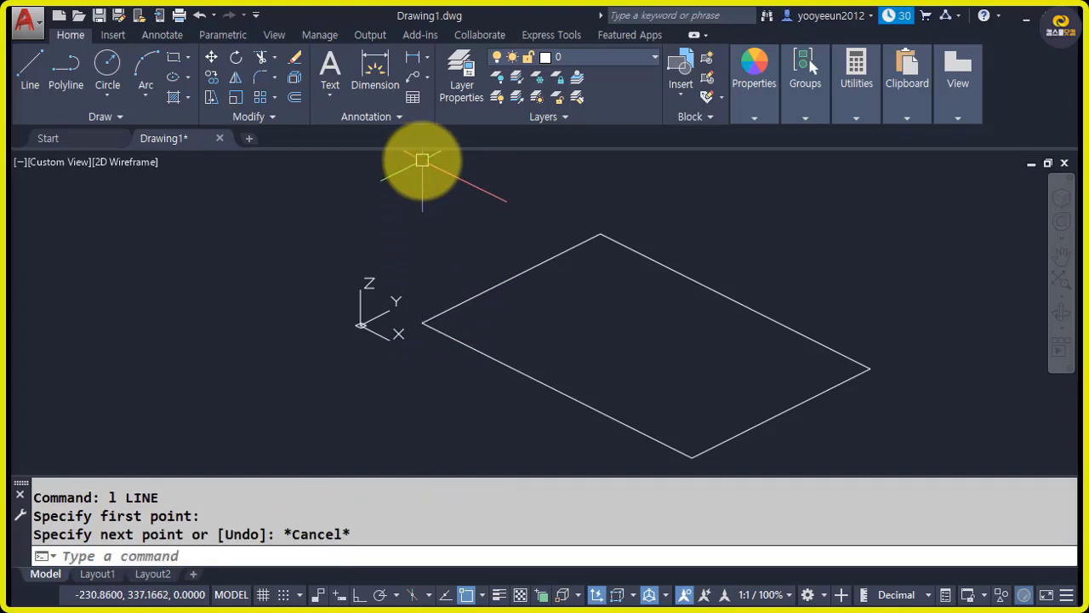
pyautogui.press('Escape')
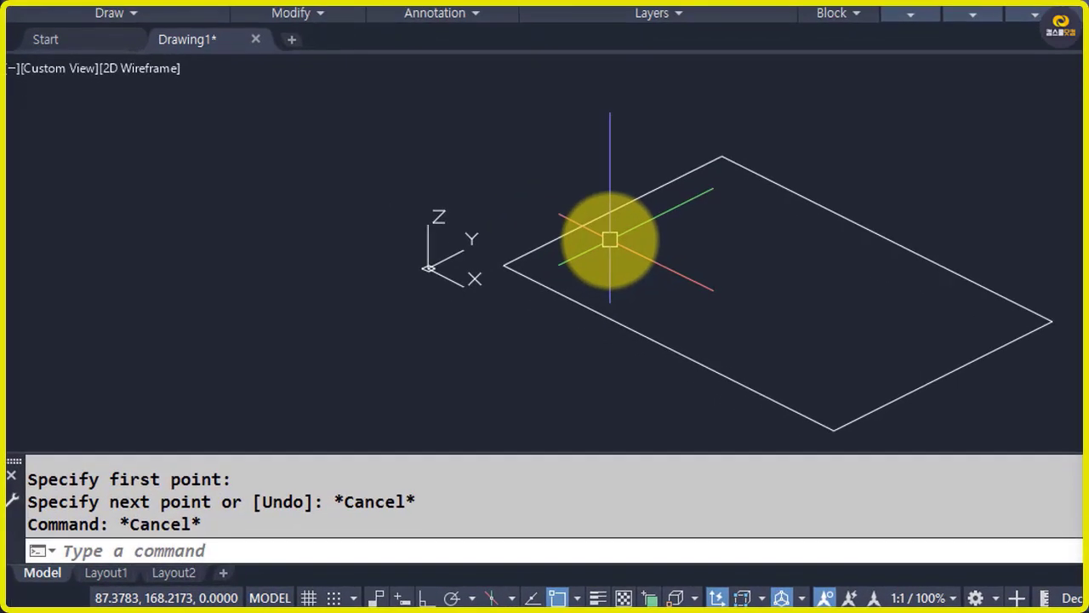
# Open the UCSICON properties and set the UCS icon size to 70.
pyautogui.write('UCS')
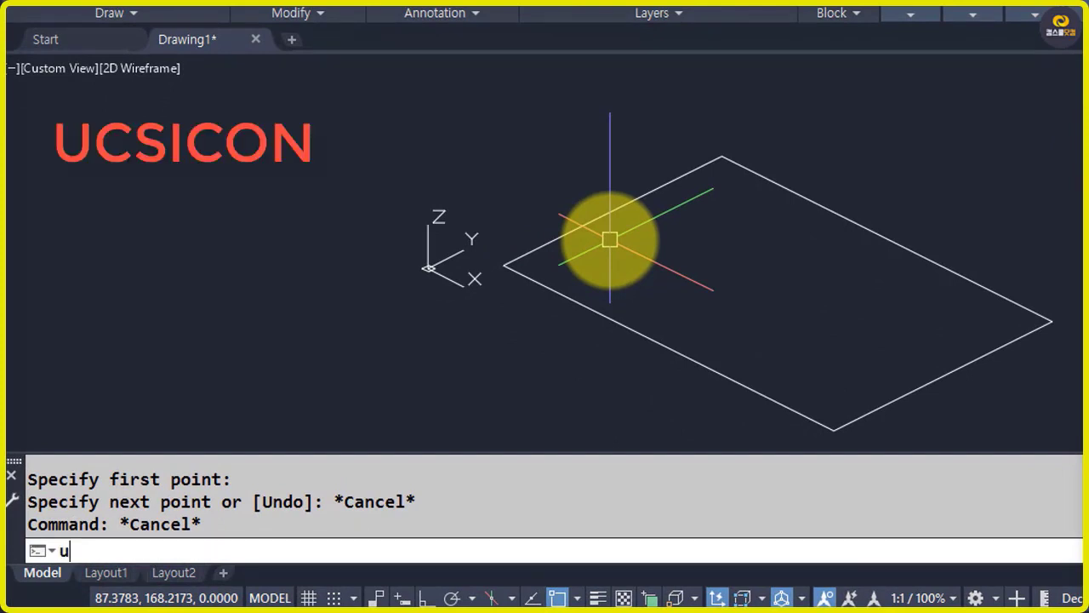
pyautogui.write('ICON')
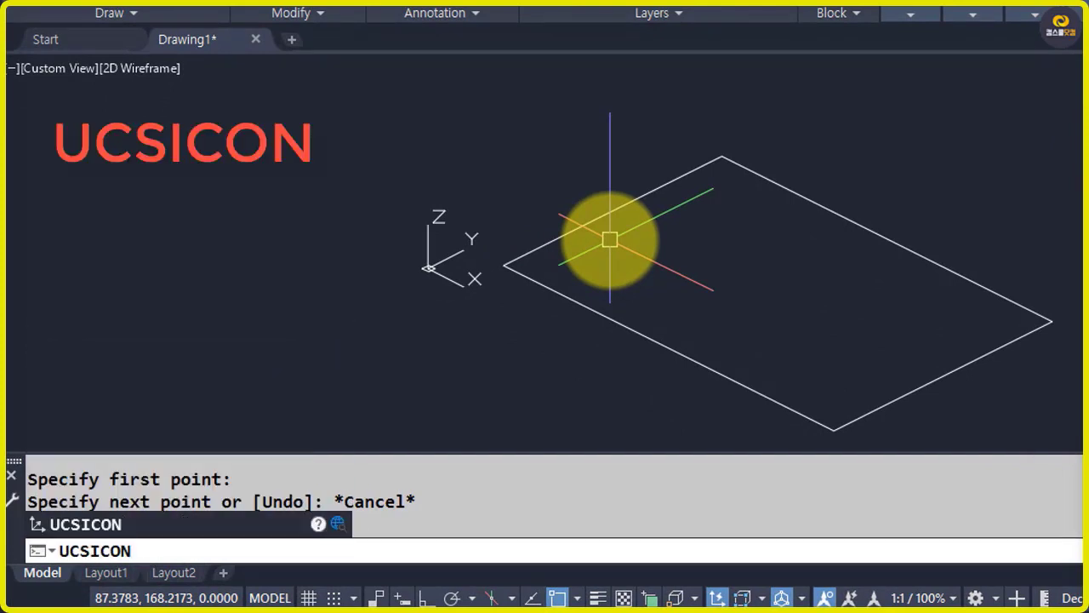
pyautogui.press('Return')
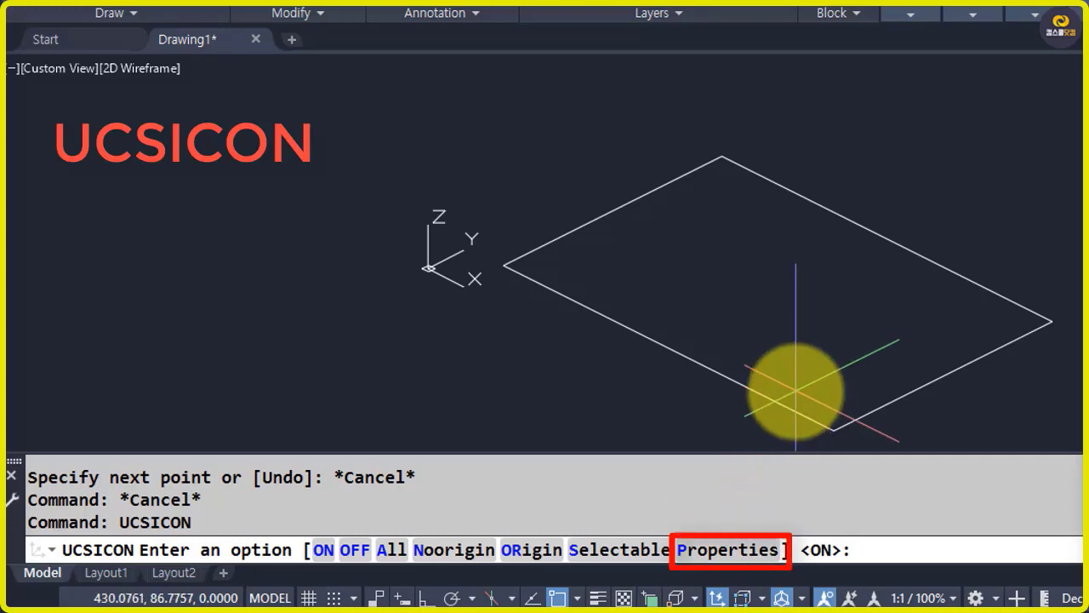
pyautogui.write('p')
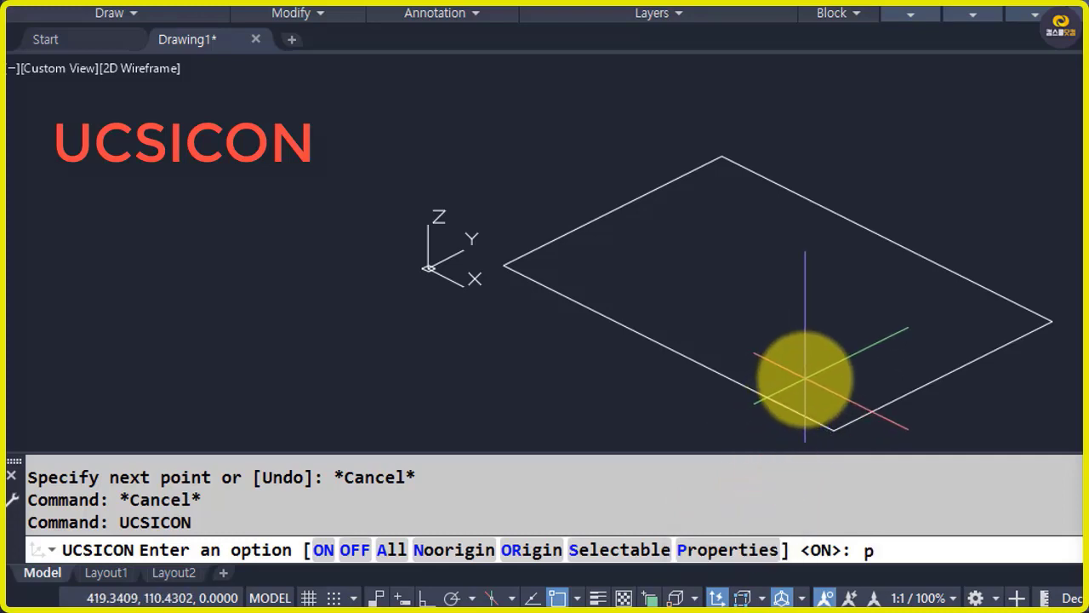
pyautogui.press('Return')
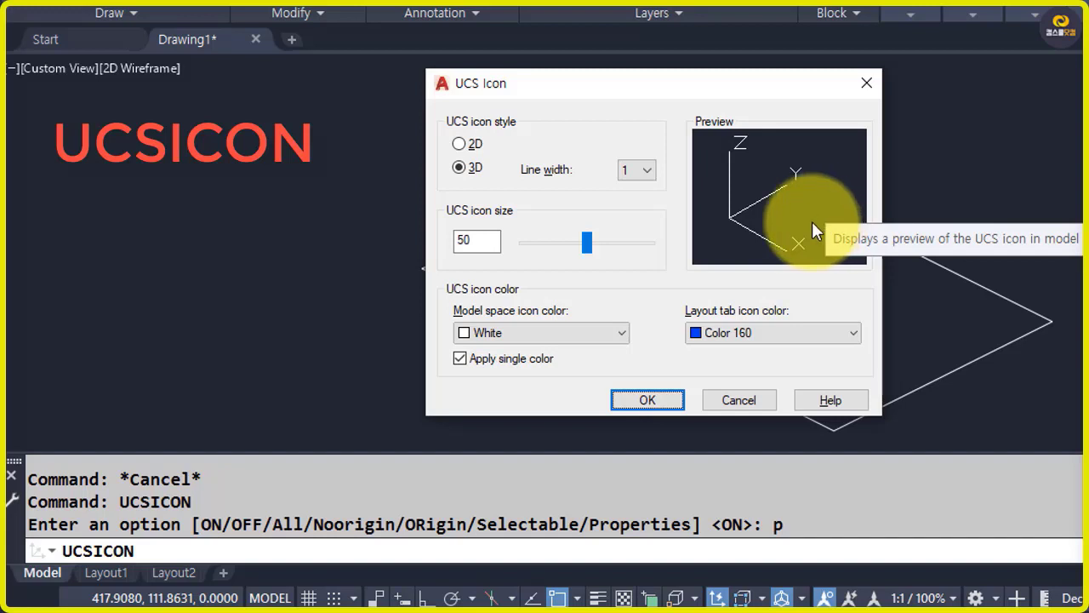
pyautogui.moveTo(488, 241); pyautogui.dragTo(460, 242)
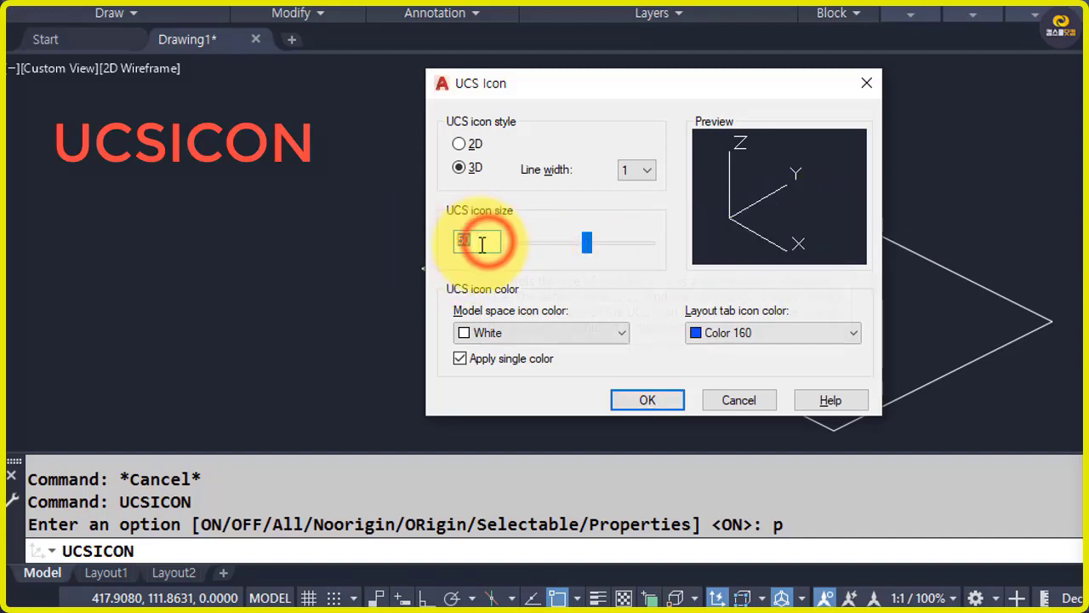
pyautogui.write('70')
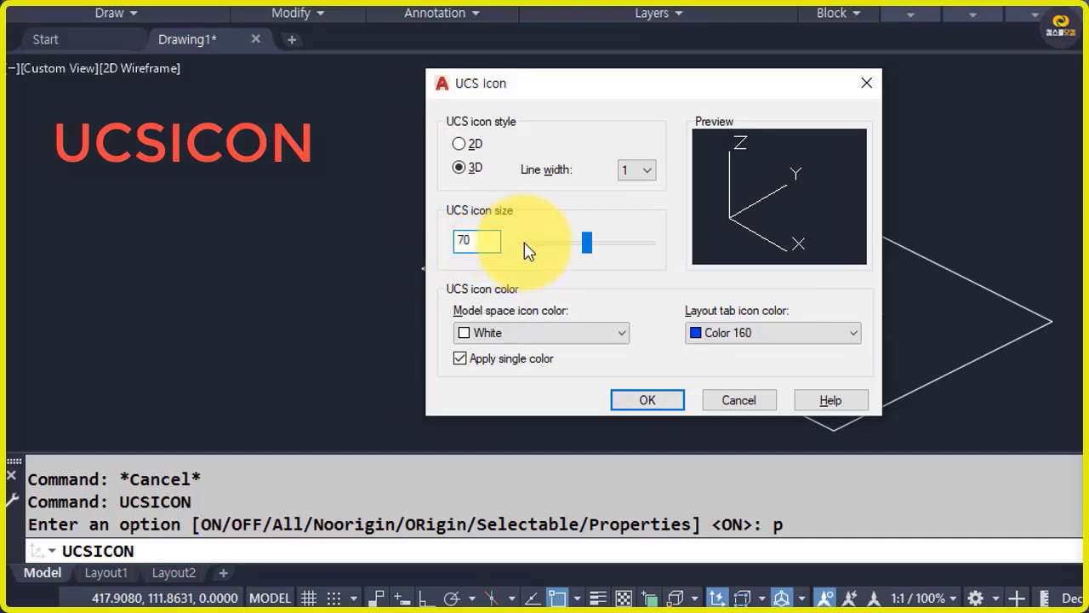
# Set the model space UCS icon color to Cyan and its line width to 3, and apply the icon settings.
pyautogui.click(541, 333)
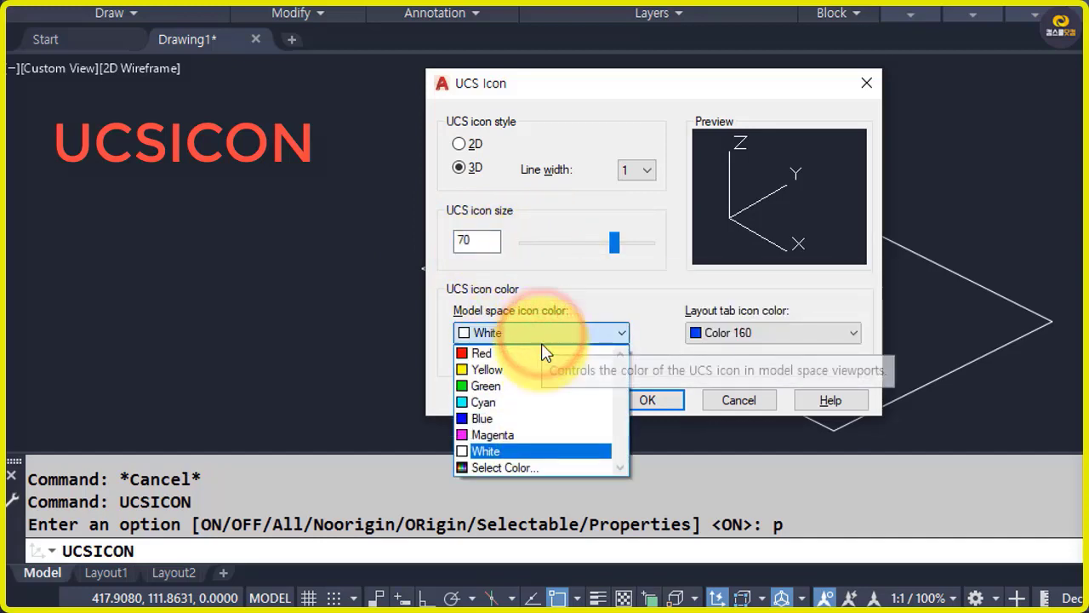
pyautogui.click(538, 405)
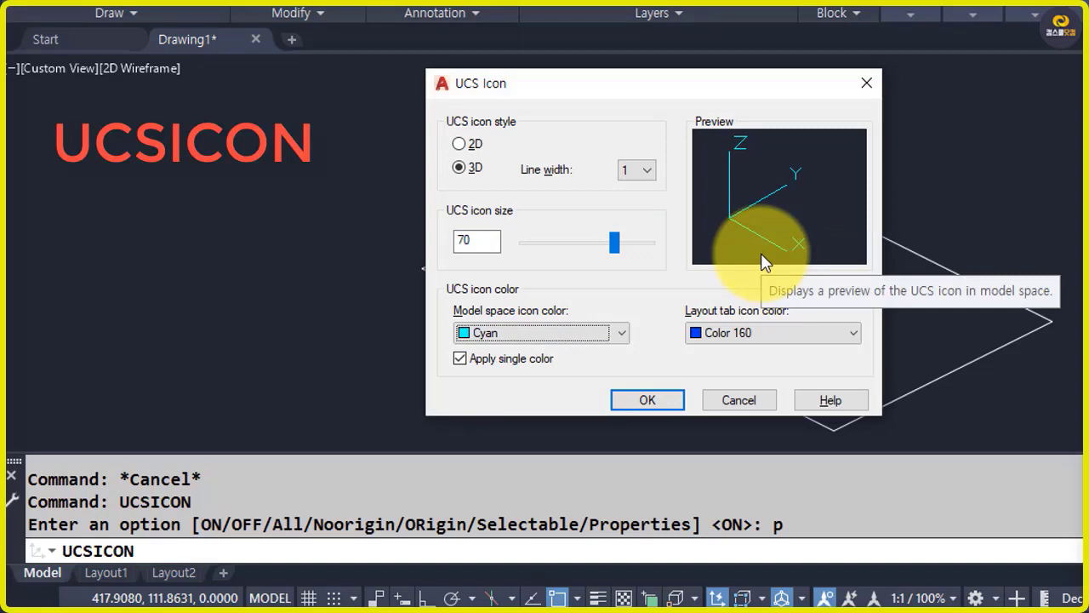
pyautogui.click(646, 171)
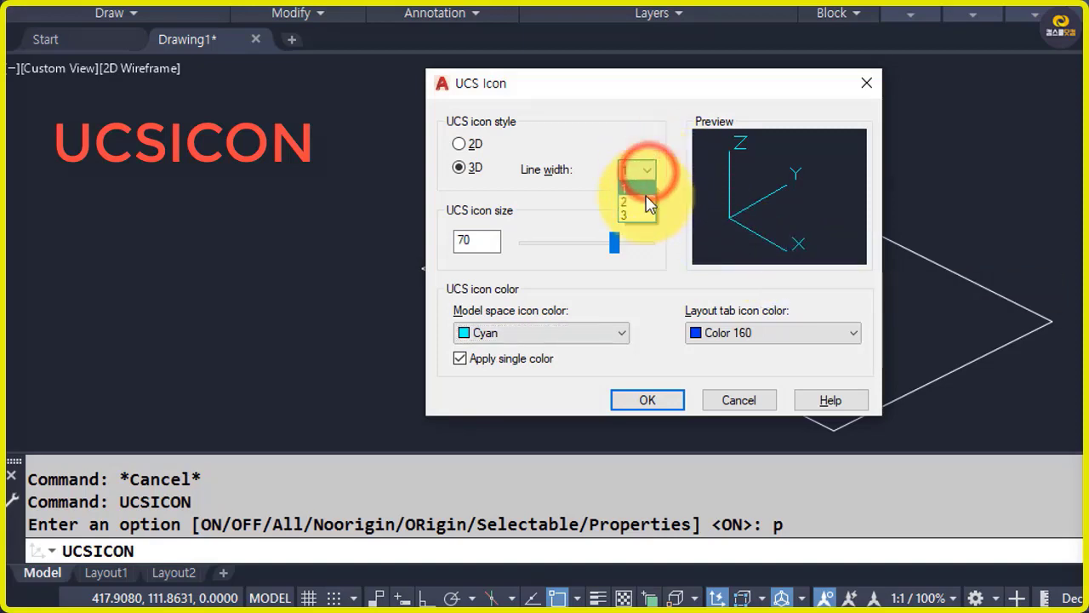
pyautogui.click(644, 201)
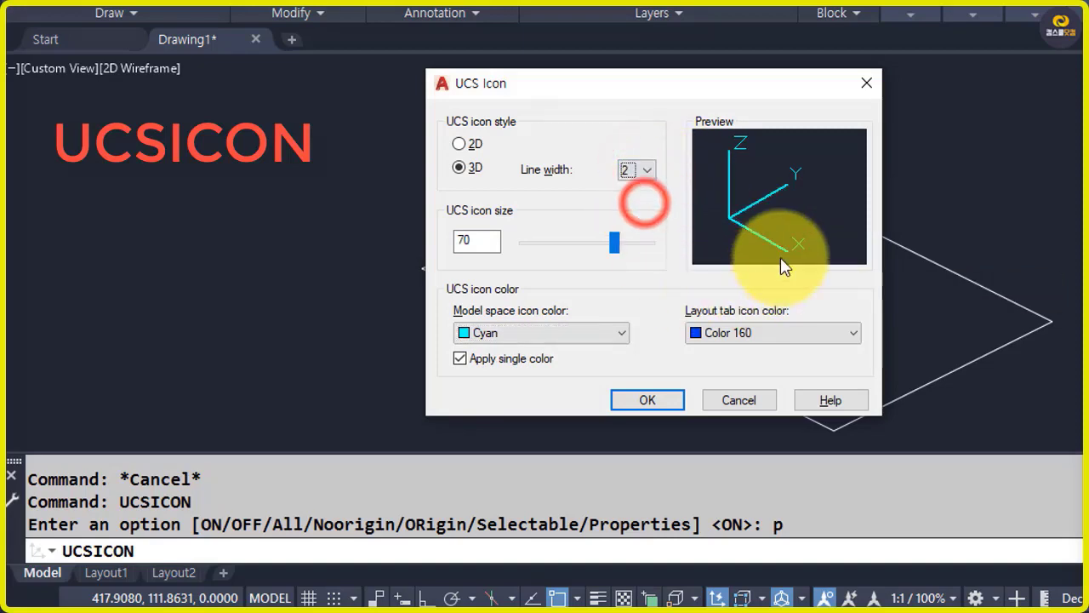
pyautogui.click(647, 170)
pyautogui.click(644, 212)
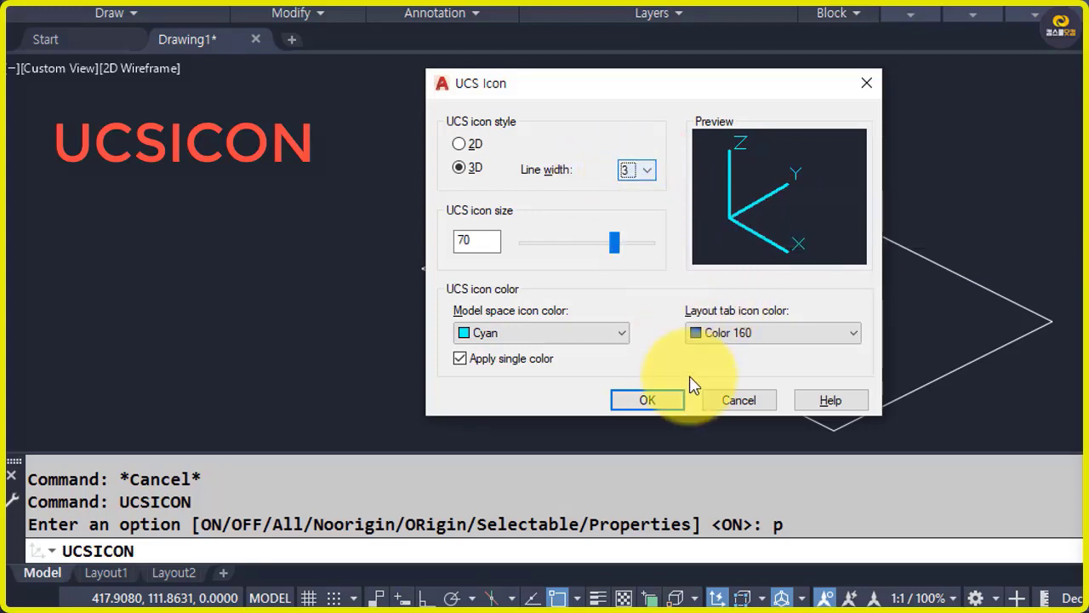
pyautogui.click(667, 399)
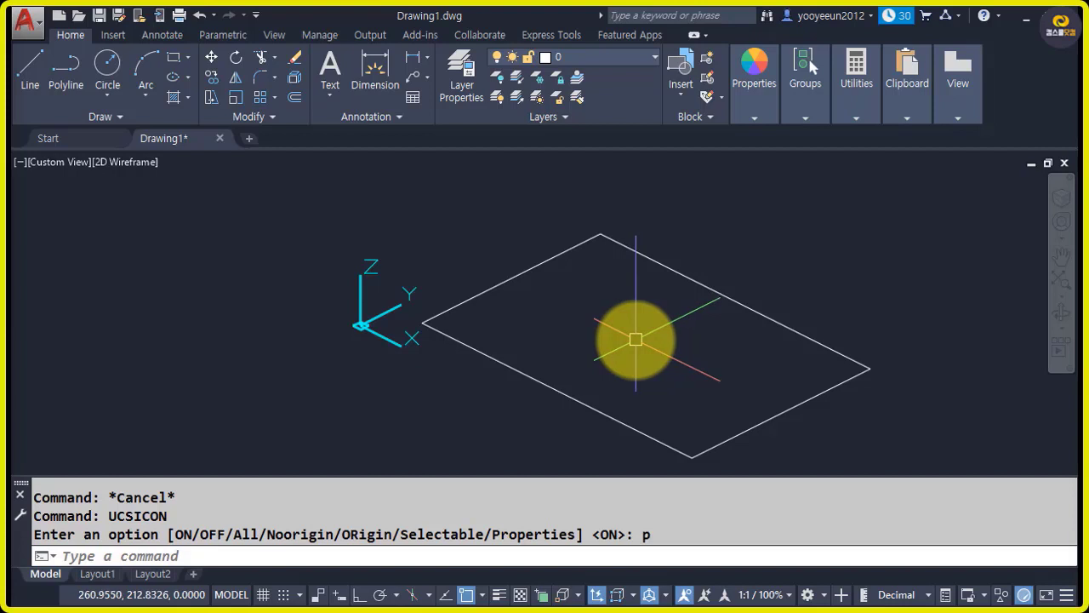
# Erase the rectangle beside the UCS icon.
pyautogui.click(508, 366)
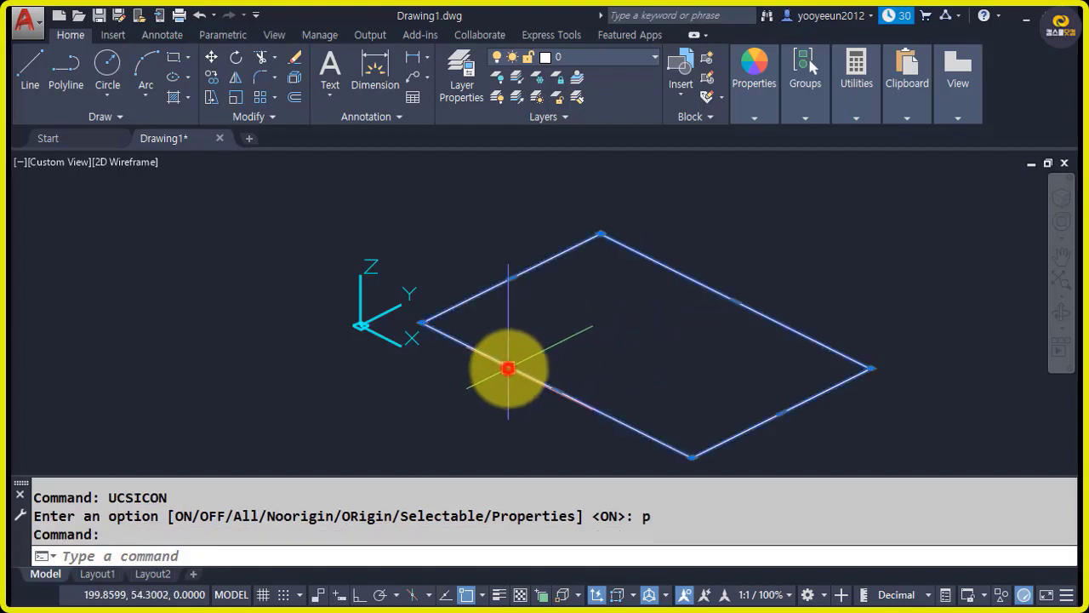
pyautogui.write('e')
pyautogui.press('Return')
# Draw a rectangle on the XY plane beside the UCS icon by picking two opposite corners.
pyautogui.write('rec')
pyautogui.press('Return')
pyautogui.click(440, 321)
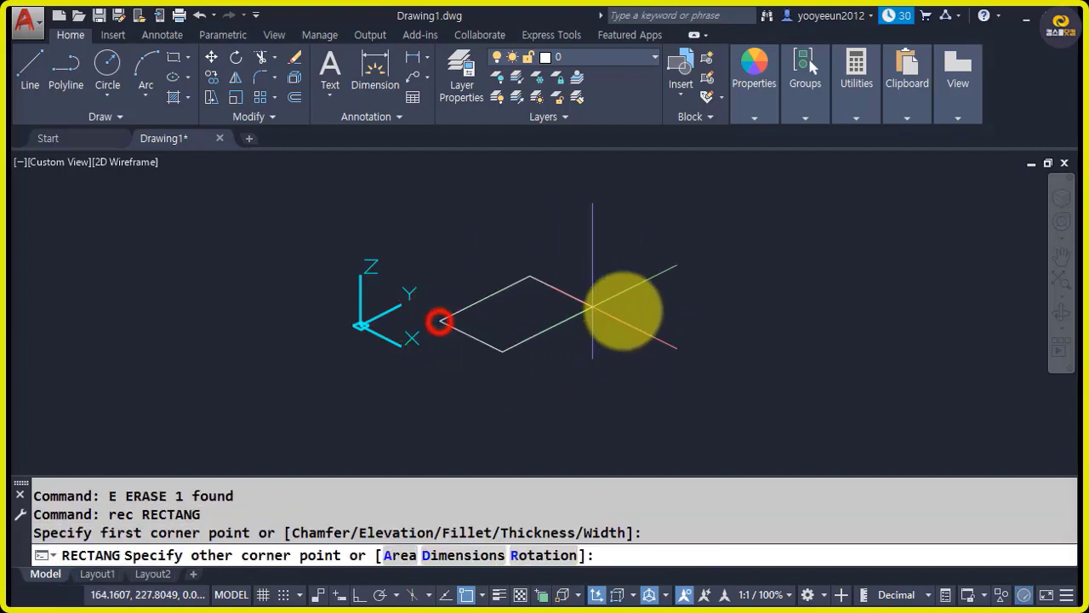
pyautogui.click(803, 355)
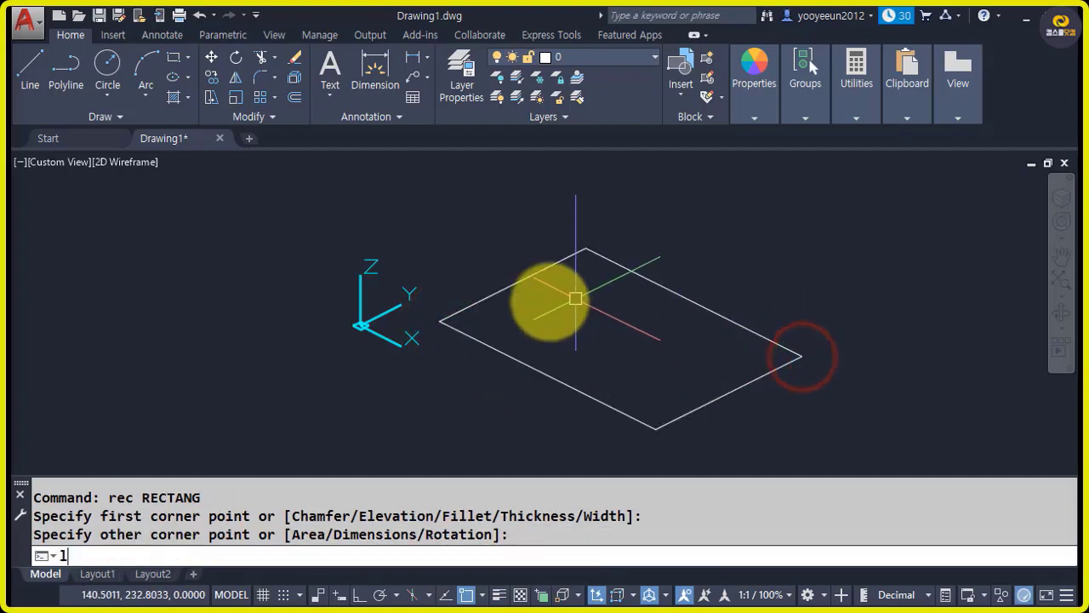
pyautogui.write('l')
pyautogui.press('Return')
pyautogui.click(438, 318)
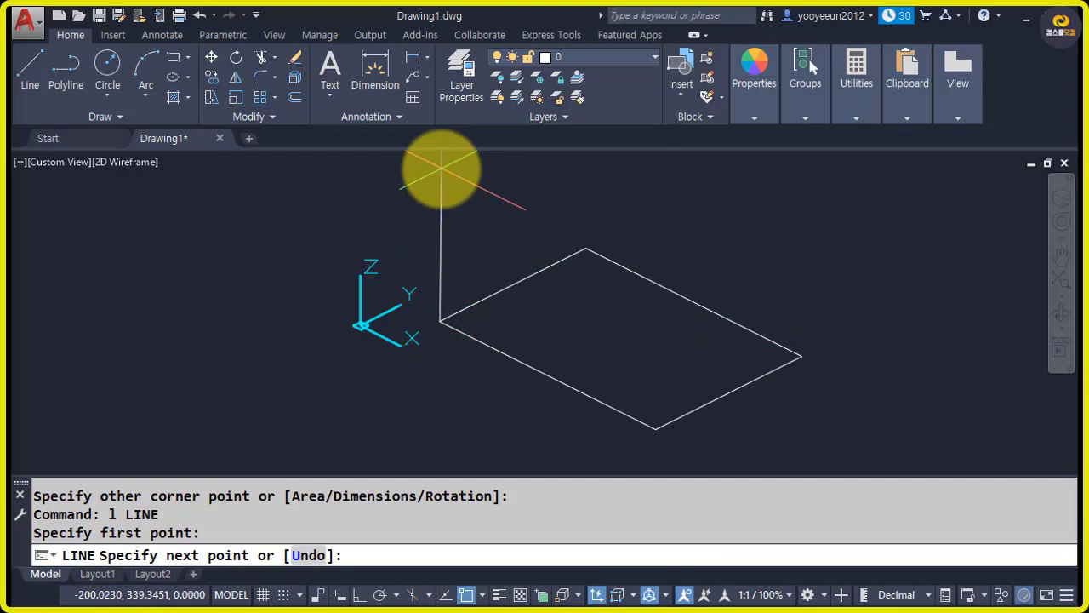
pyautogui.press('Escape')
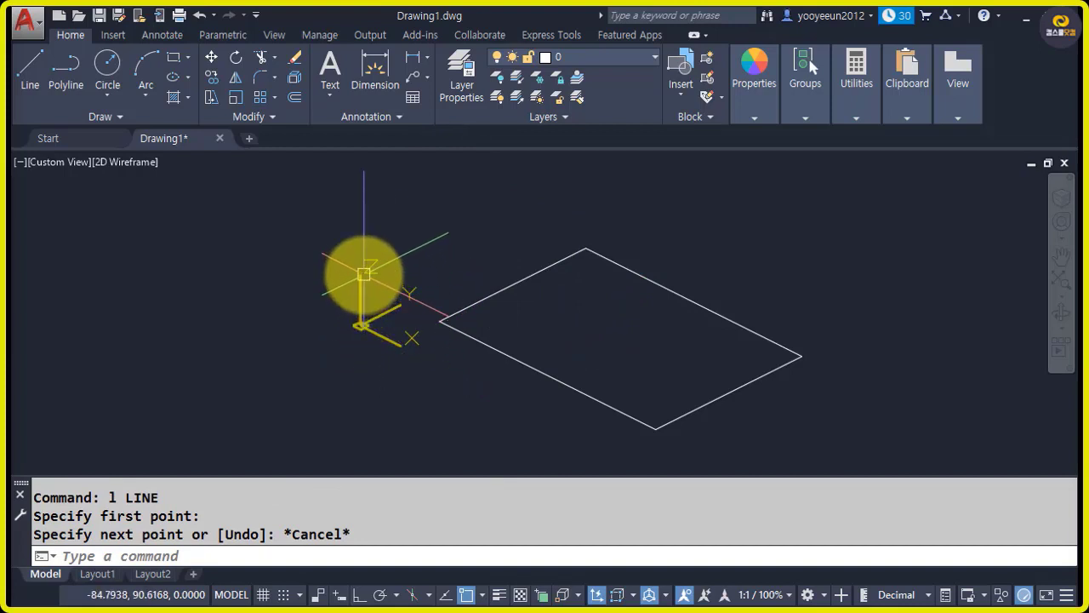
pyautogui.click(363, 273)
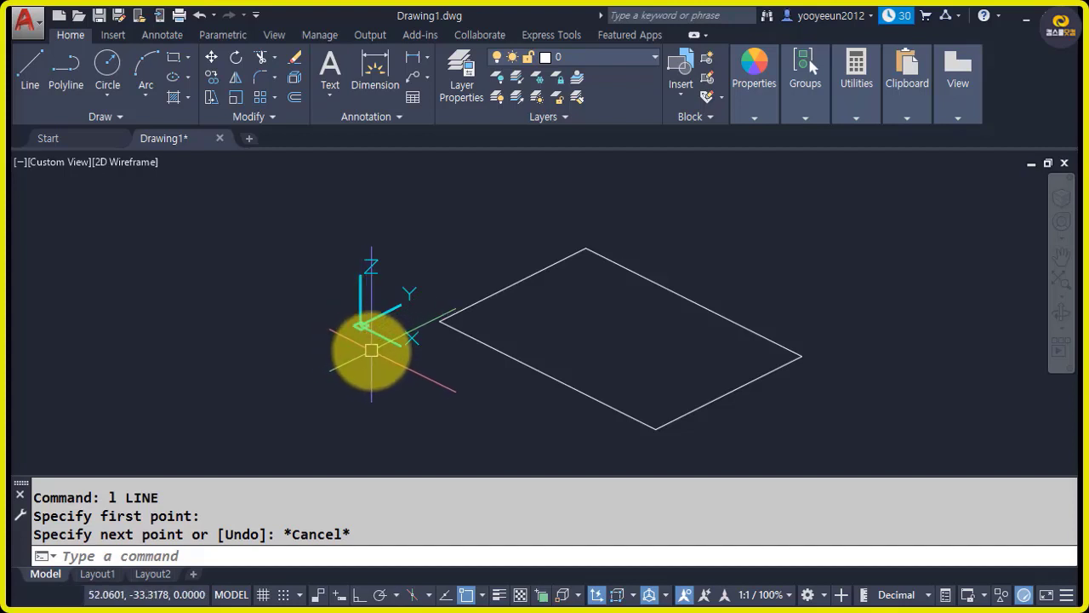
pyautogui.write('l')
pyautogui.press('Return')
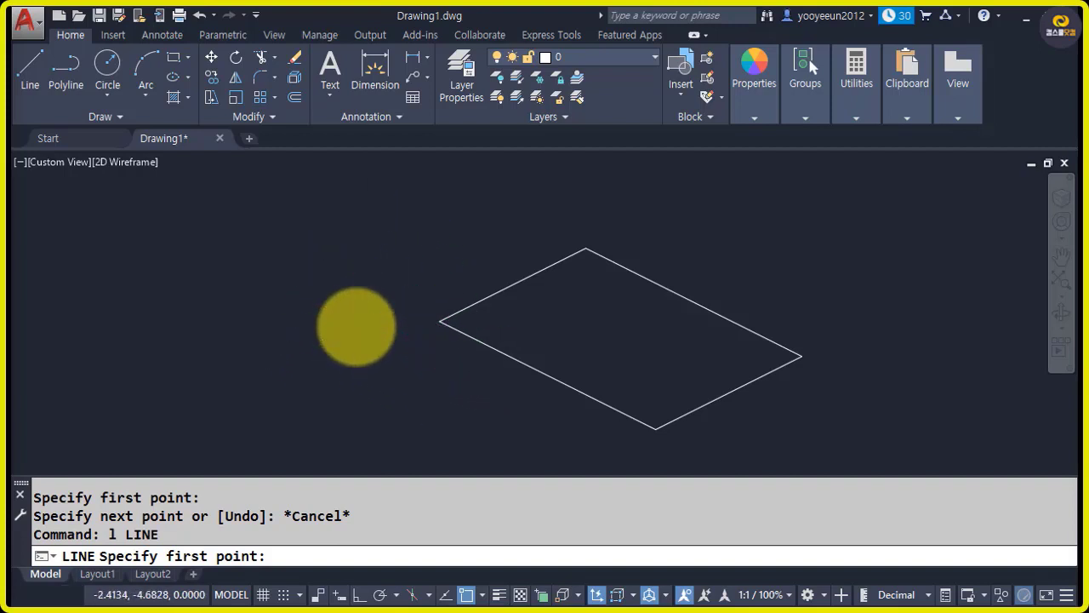
pyautogui.scroll(3, 375, 340)
pyautogui.scroll(-3, 374, 338)
pyautogui.press('Escape')
pyautogui.press('Escape')
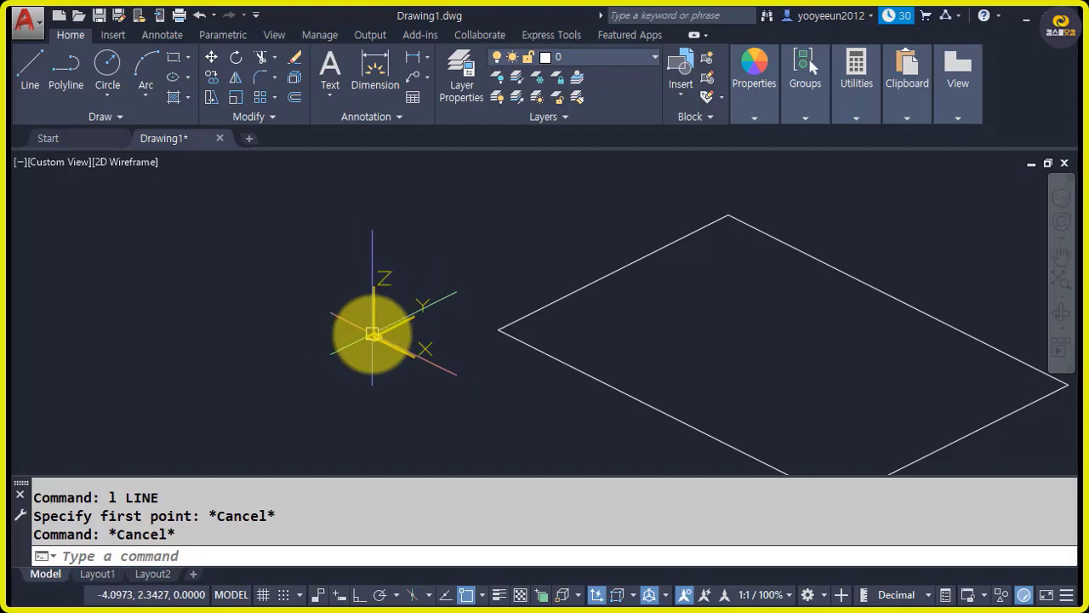
pyautogui.write('l')
pyautogui.press('Return')
pyautogui.click(374, 338)
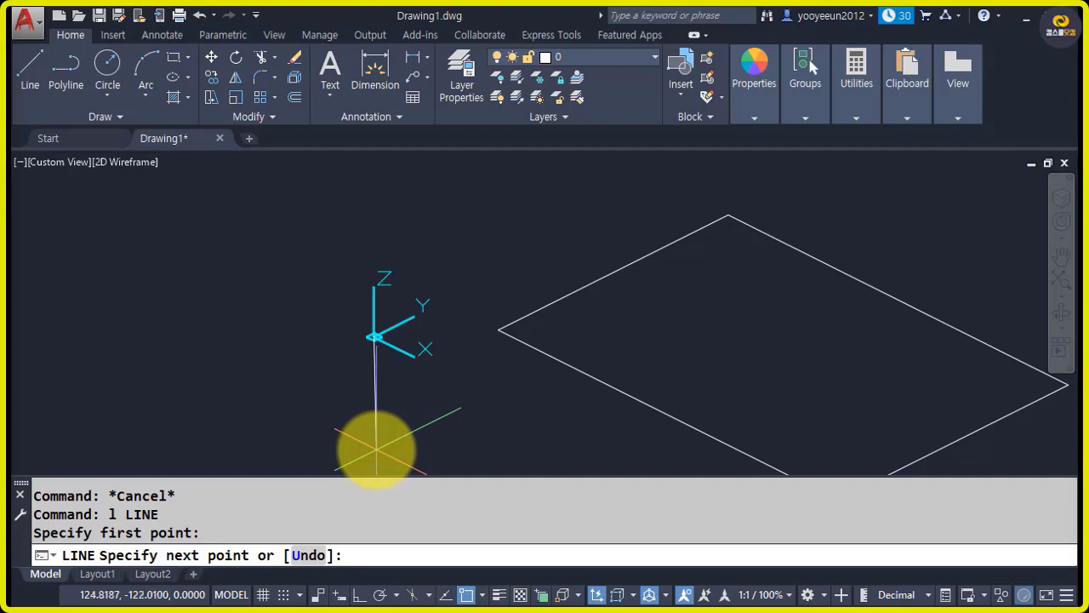
pyautogui.press('Escape')
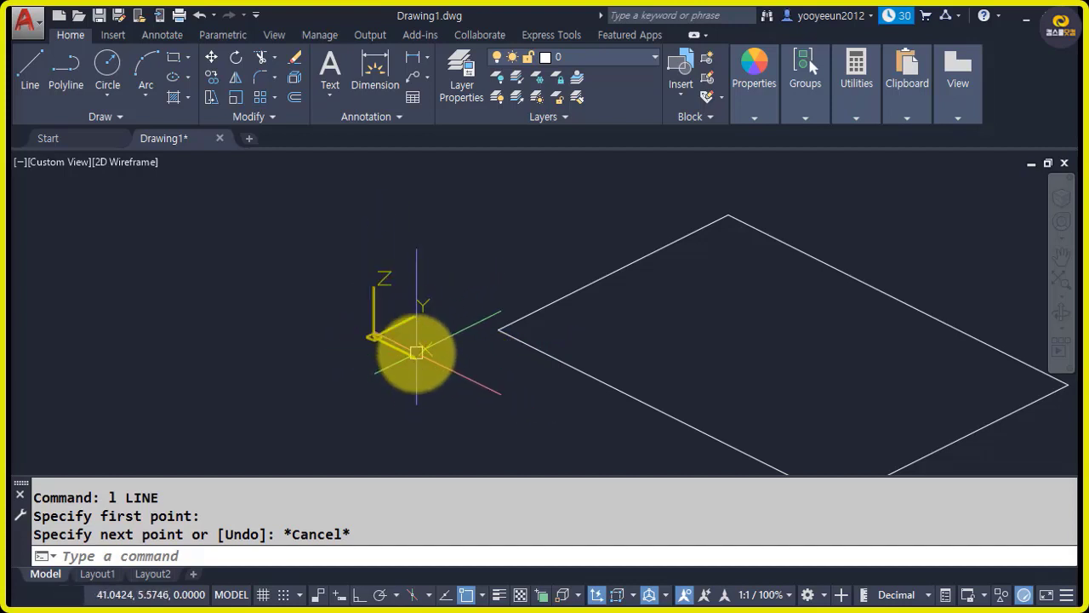
pyautogui.write('l')
pyautogui.press('Return')
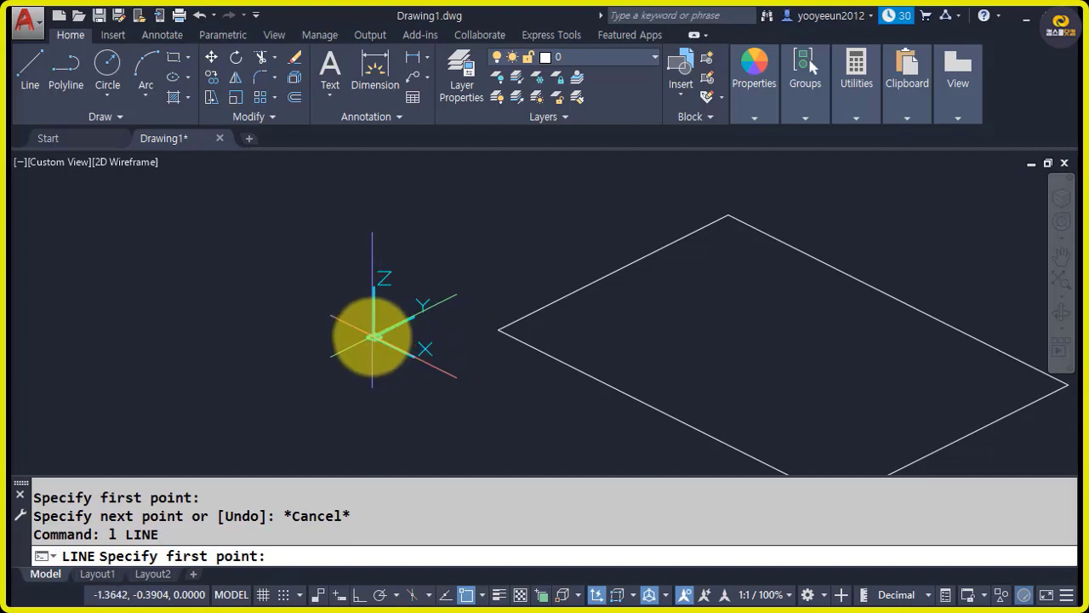
pyautogui.click(371, 336)
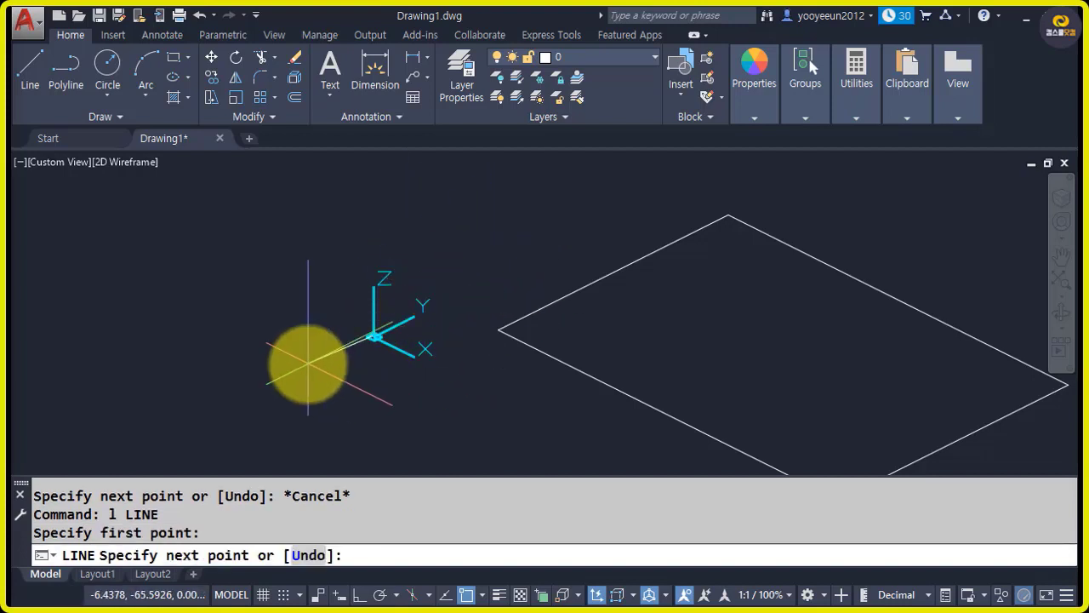
pyautogui.press('Escape')
pyautogui.press('Return')
pyautogui.click(374, 336)
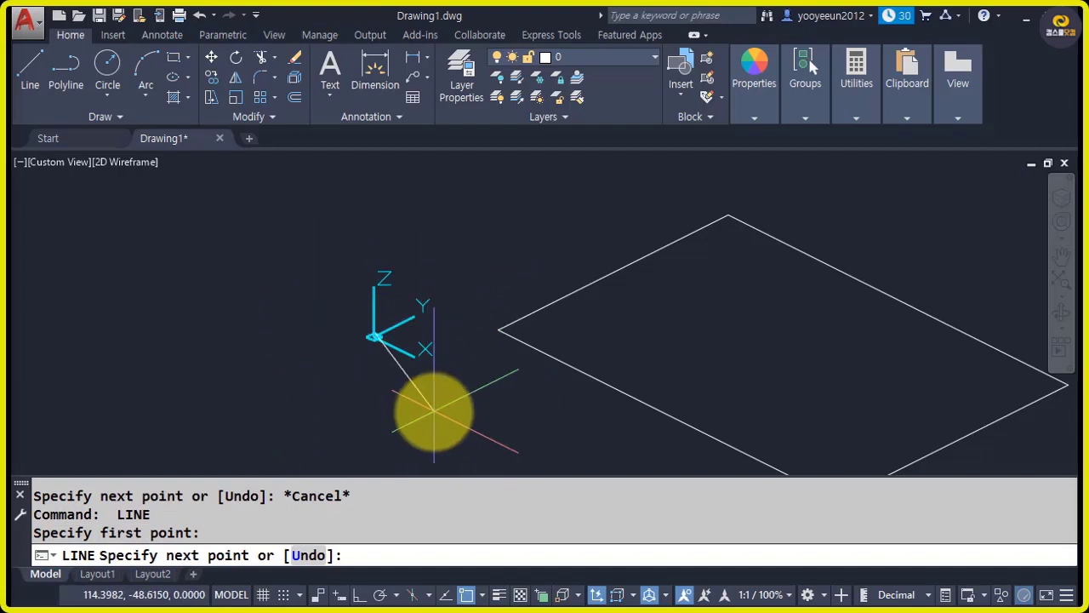
pyautogui.press('Escape')
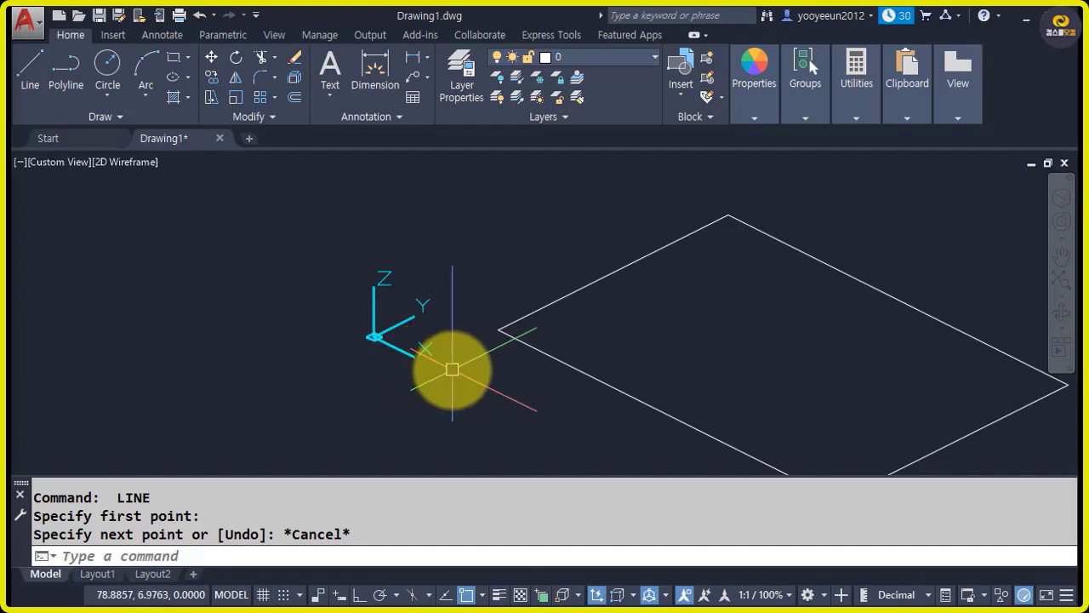
# Erase the rectangle beside the UCS icon.
pyautogui.scroll(-3, 451, 369)
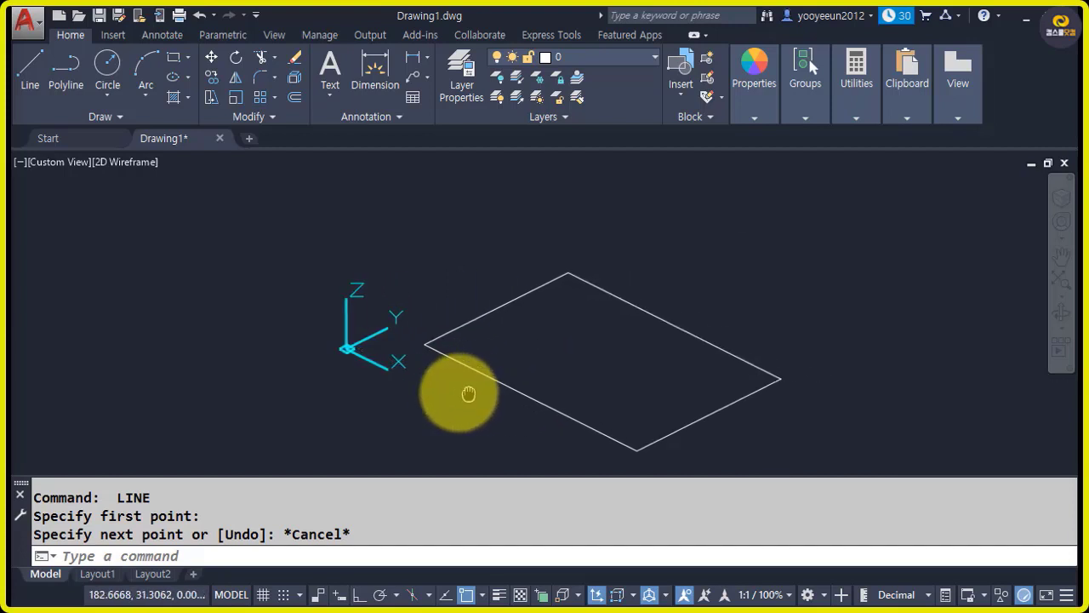
pyautogui.scroll(1, 457, 377)
pyautogui.click(466, 373)
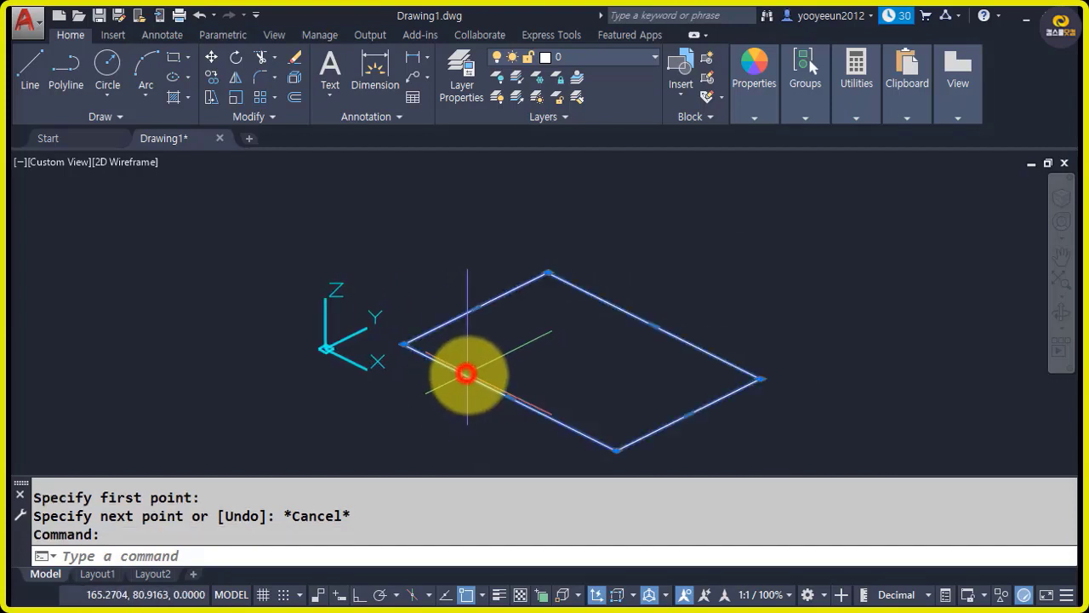
pyautogui.write('e')
pyautogui.press('Return')
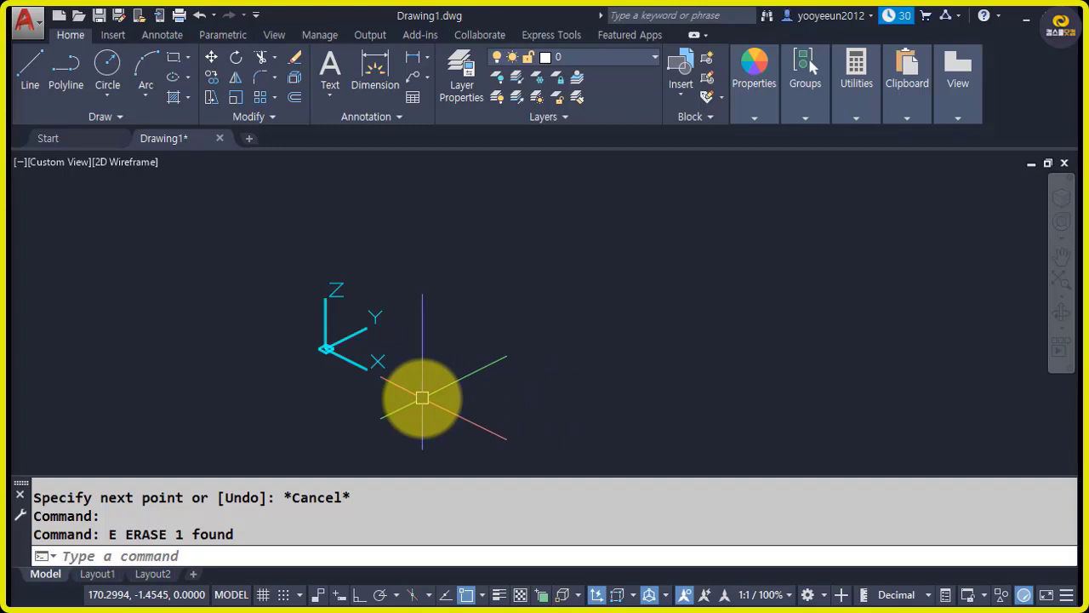
pyautogui.write('l')
pyautogui.press('Return')
pyautogui.click(426, 345)
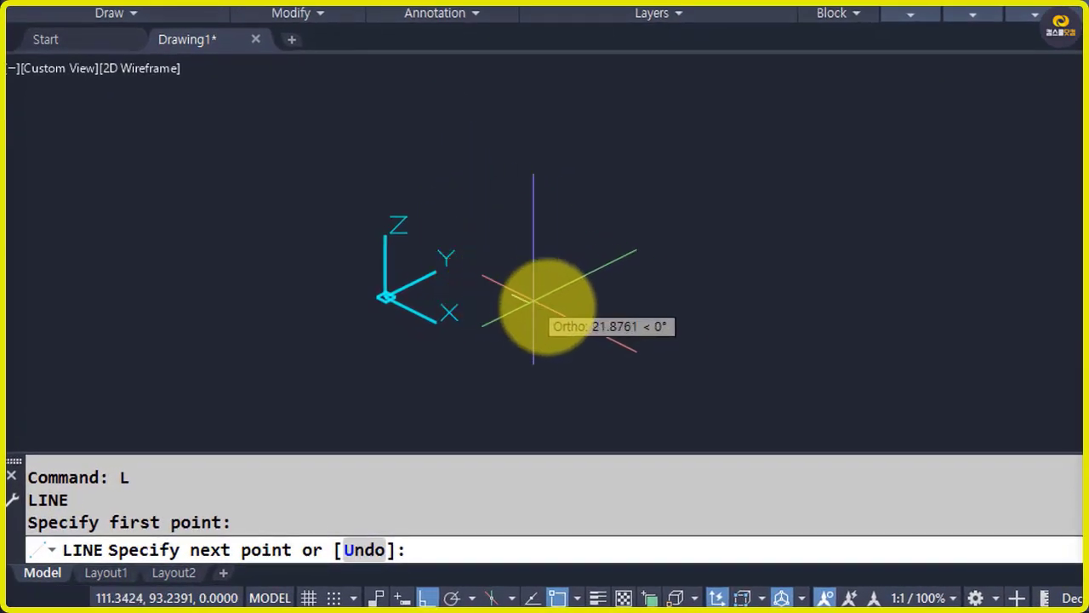
pyautogui.press('Escape')
# With Ortho on, draw a line parallel to the X axis beside the UCS icon, from about (75, 101) to (313, 101).
pyautogui.write('l')
pyautogui.press('Return')
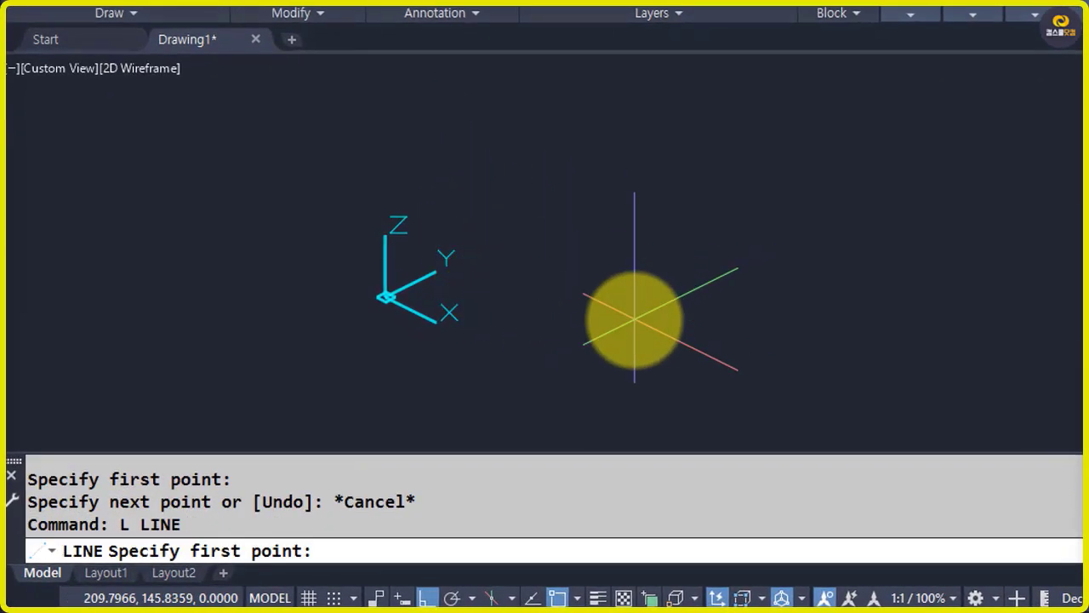
pyautogui.click(508, 288)
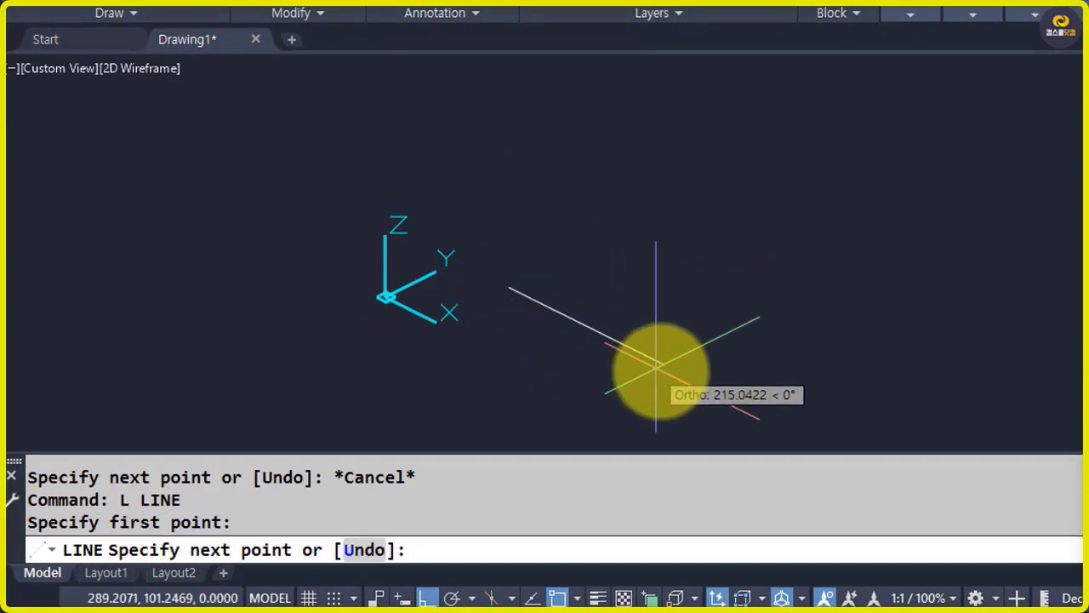
pyautogui.click(672, 372)
pyautogui.press('Return')
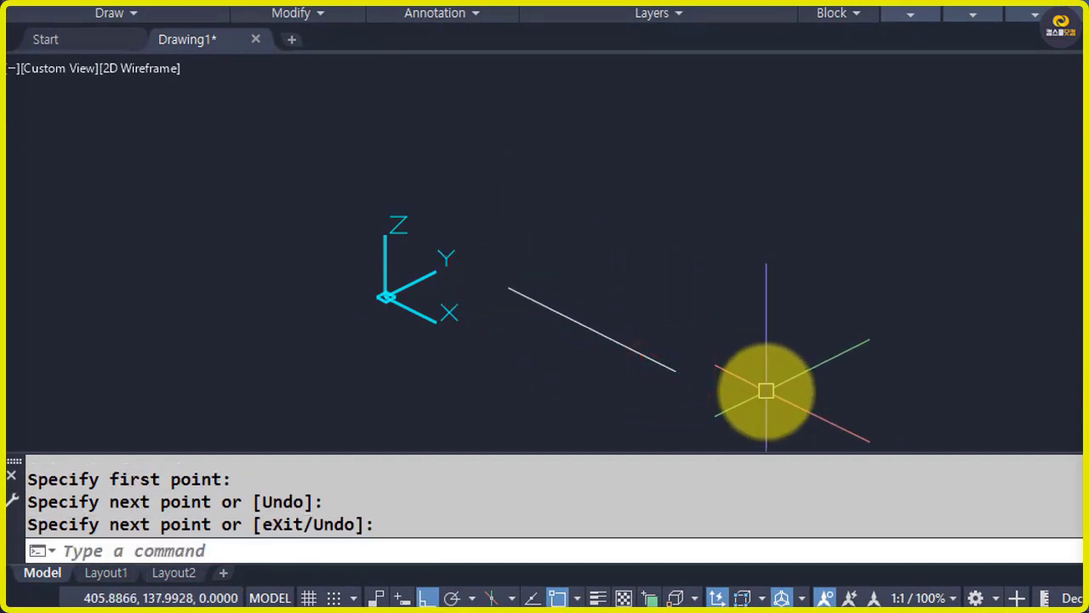
# Query the coordinates of the line's start point with ID and highlight the reported Z value.
pyautogui.write('ID')
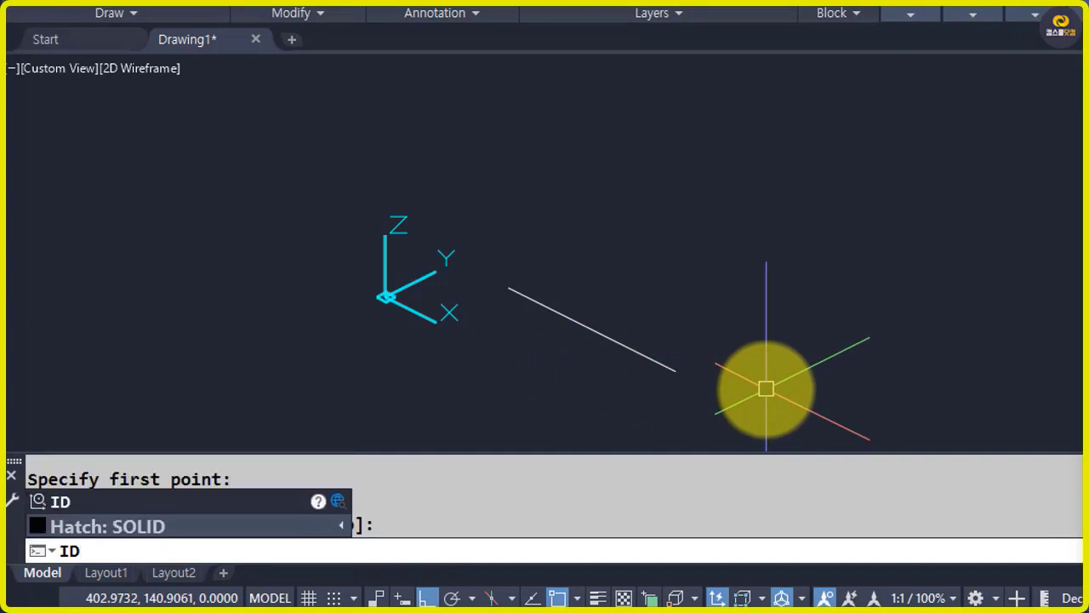
pyautogui.press('Return')
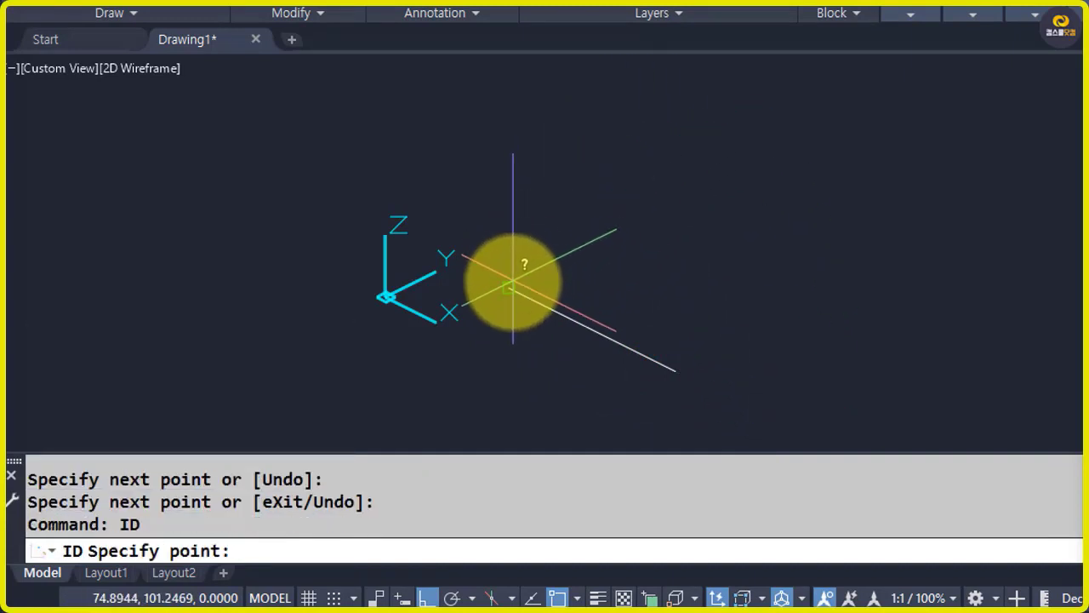
pyautogui.click(511, 286)
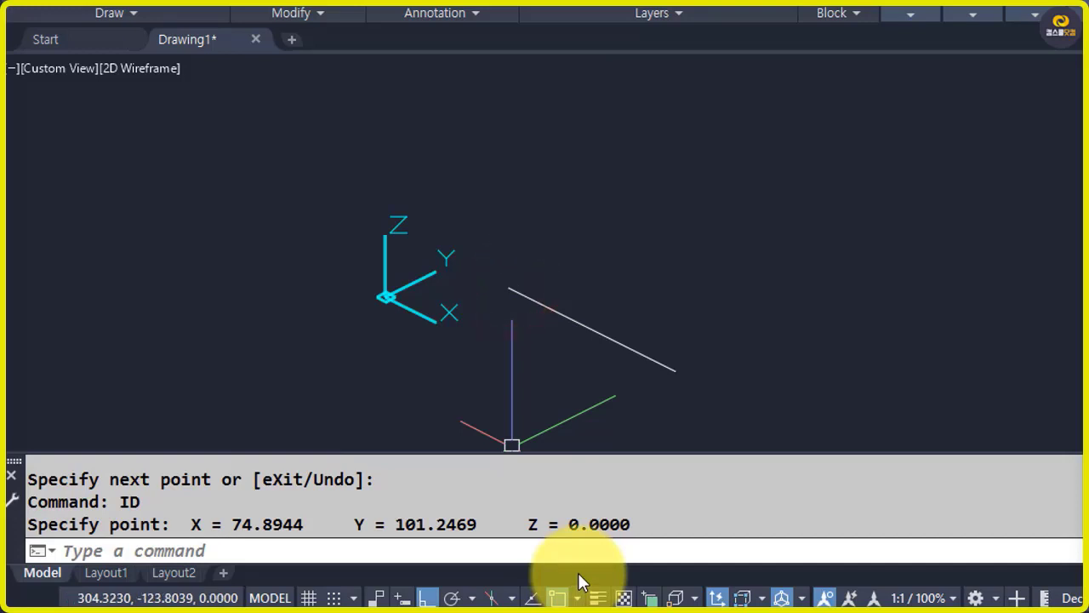
pyautogui.moveTo(183, 524); pyautogui.dragTo(519, 526)
pyautogui.click(678, 519)
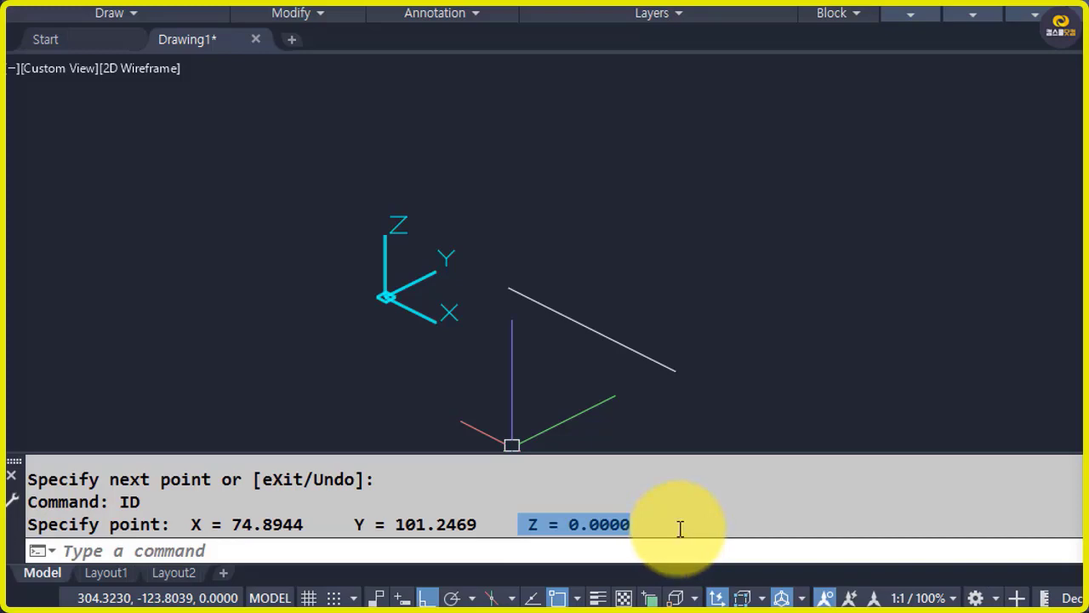
pyautogui.press('Escape')
pyautogui.press('Escape')
# Query the coordinates of the line's other endpoint with ID and highlight its Z value.
pyautogui.write('id')
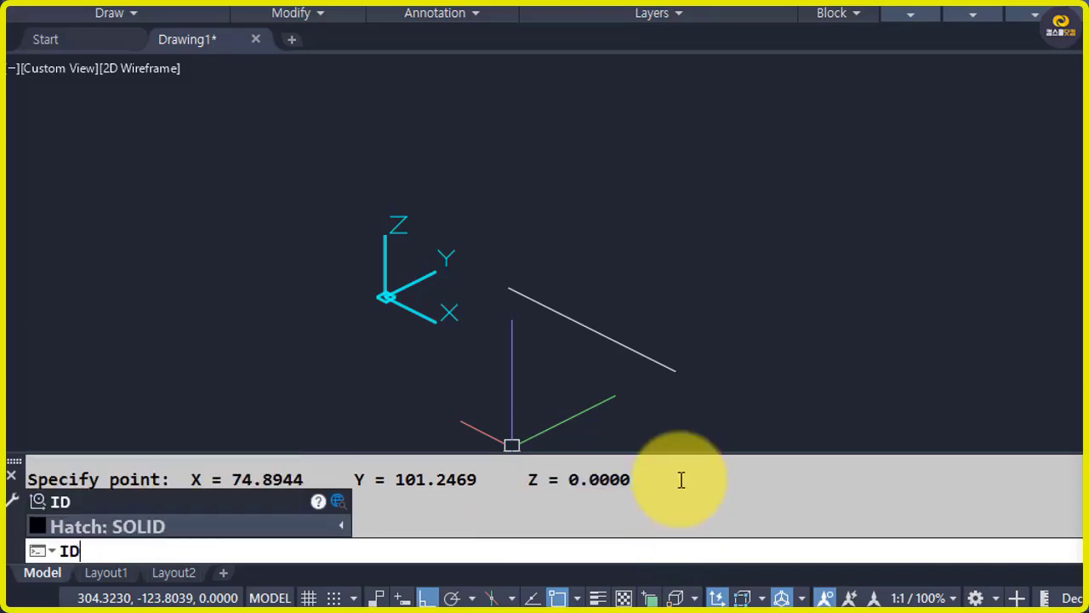
pyautogui.press('Return')
pyautogui.click(681, 371)
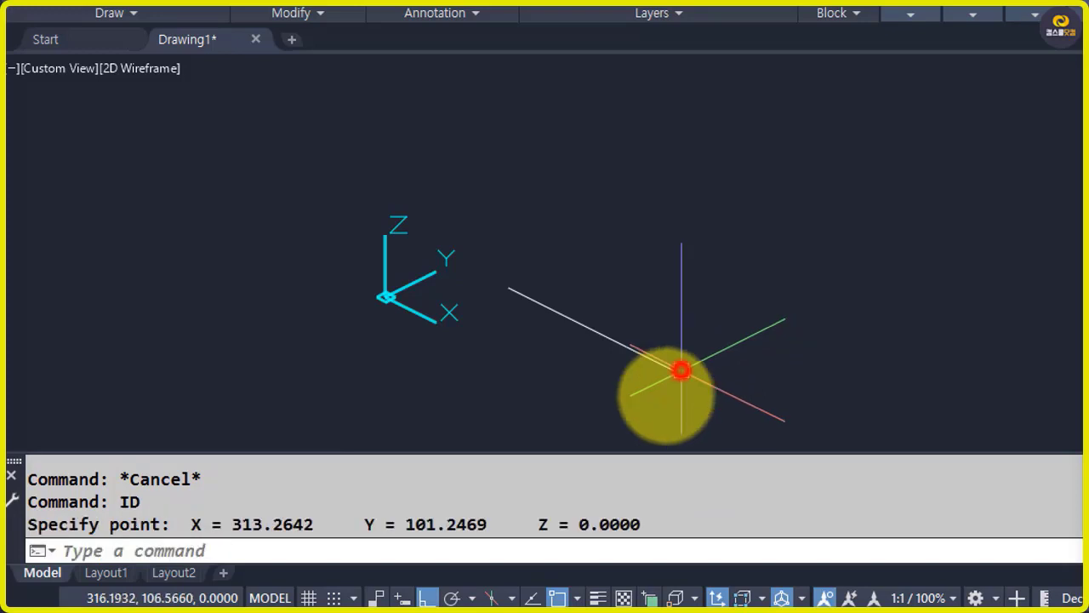
pyautogui.moveTo(688, 519); pyautogui.dragTo(538, 523)
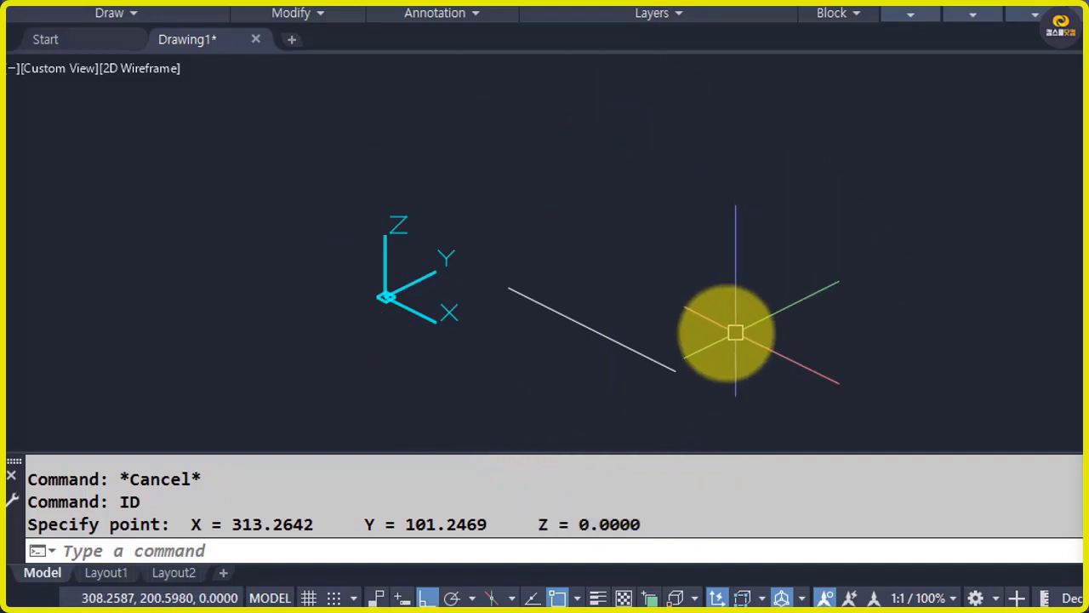
# Erase the line beside the UCS icon.
pyautogui.click(587, 324)
pyautogui.write('e')
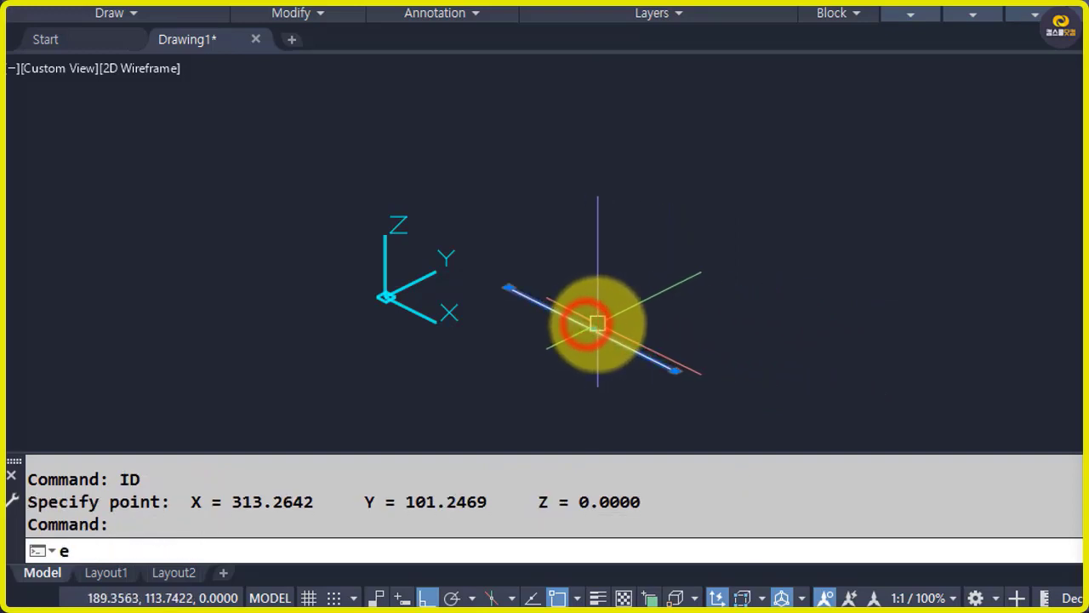
pyautogui.press('Return')
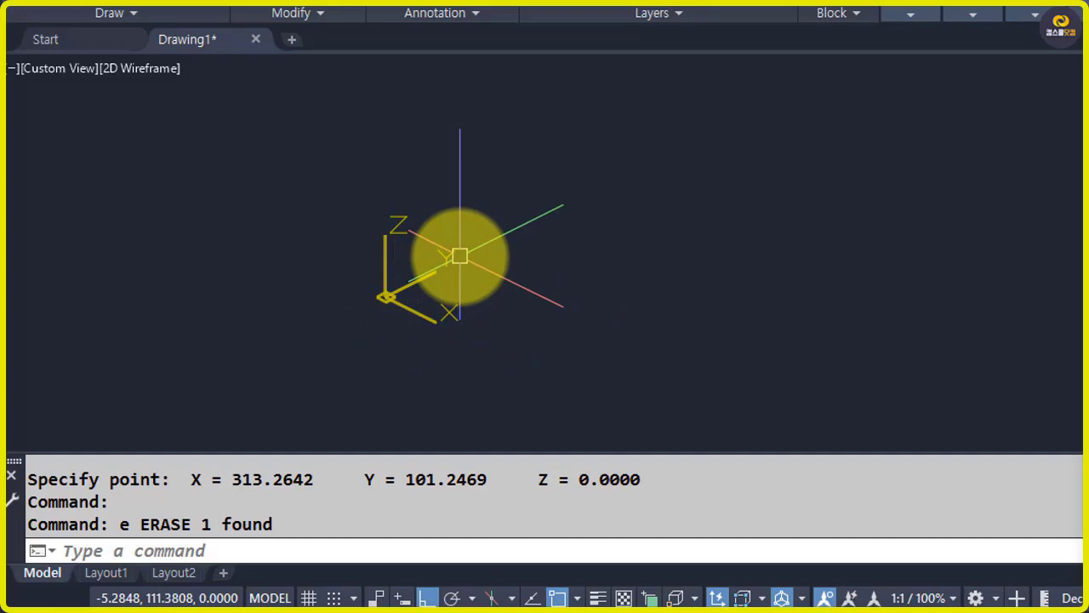
pyautogui.moveTo(656, 479); pyautogui.dragTo(537, 473)
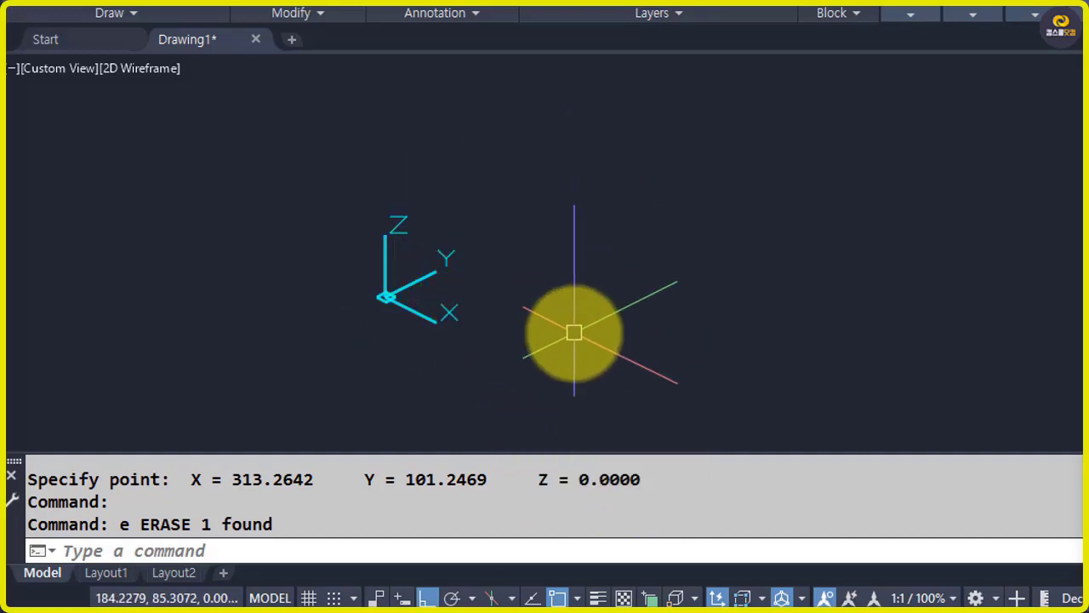
pyautogui.moveTo(652, 480); pyautogui.dragTo(538, 479)
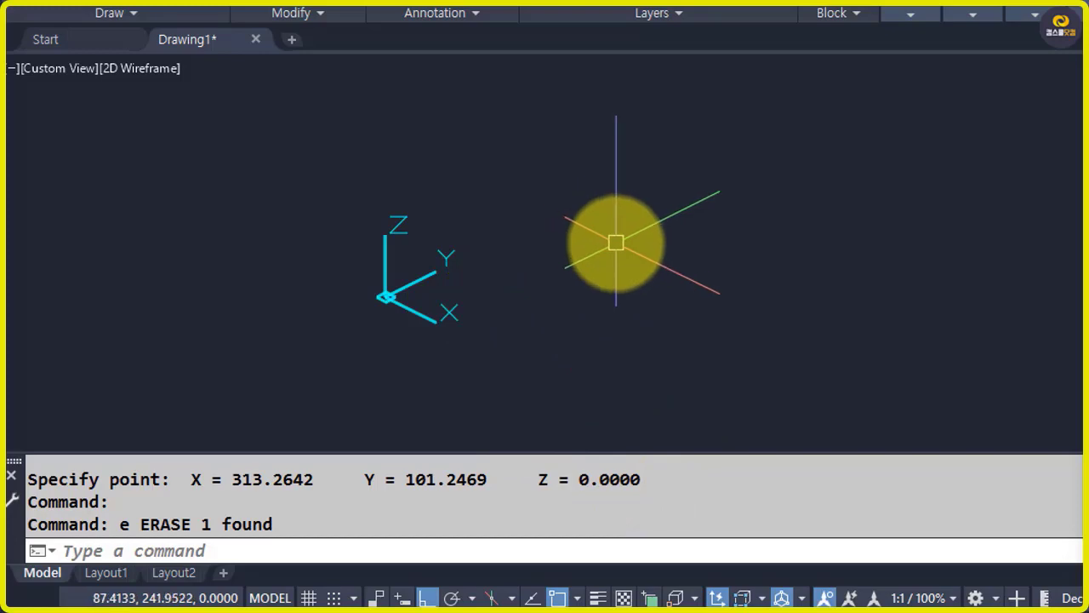
# Draw a circle on the XY plane beside the UCS icon, centred at about (144, 133), picking its radius freehand.
pyautogui.write('c')
pyautogui.press('Return')
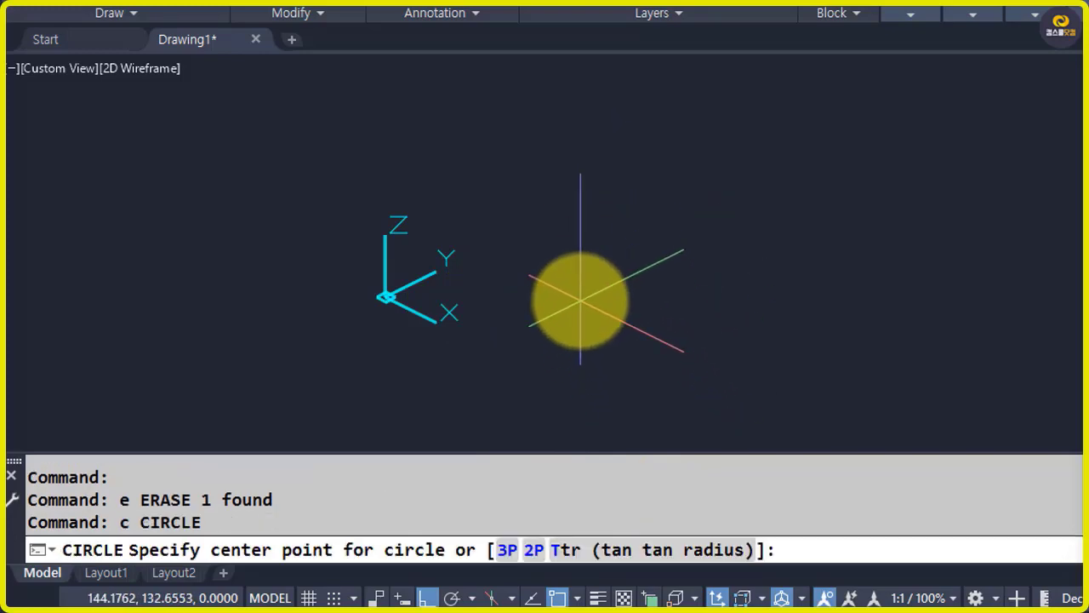
pyautogui.click(580, 299)
pyautogui.click(623, 347)
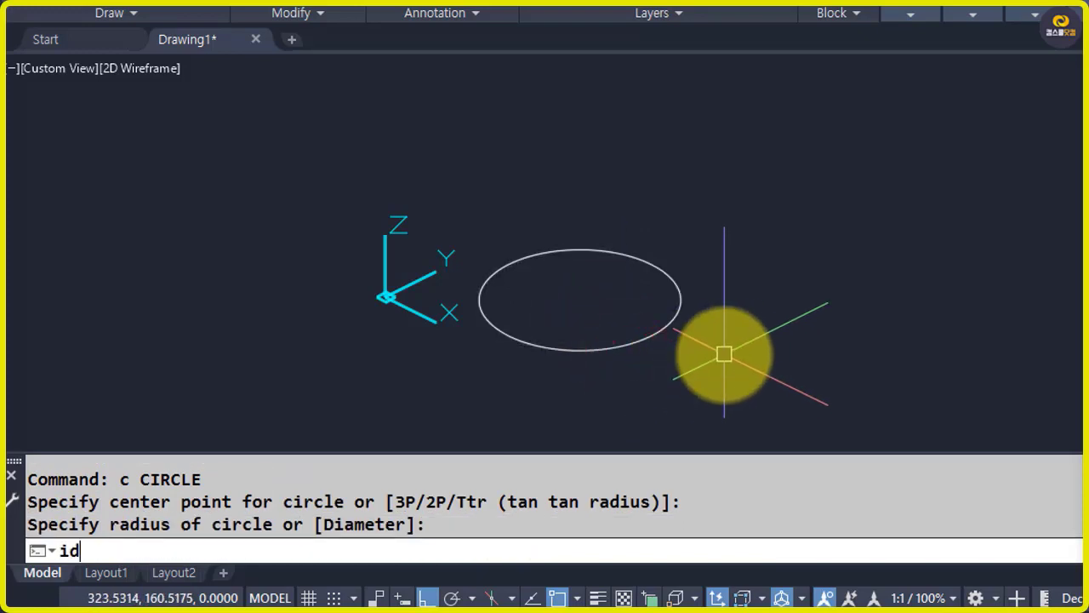
# Query the coordinates of a point on the circle's edge with ID and highlight the Z value.
pyautogui.write('id')
pyautogui.press('Return')
pyautogui.click(649, 335)
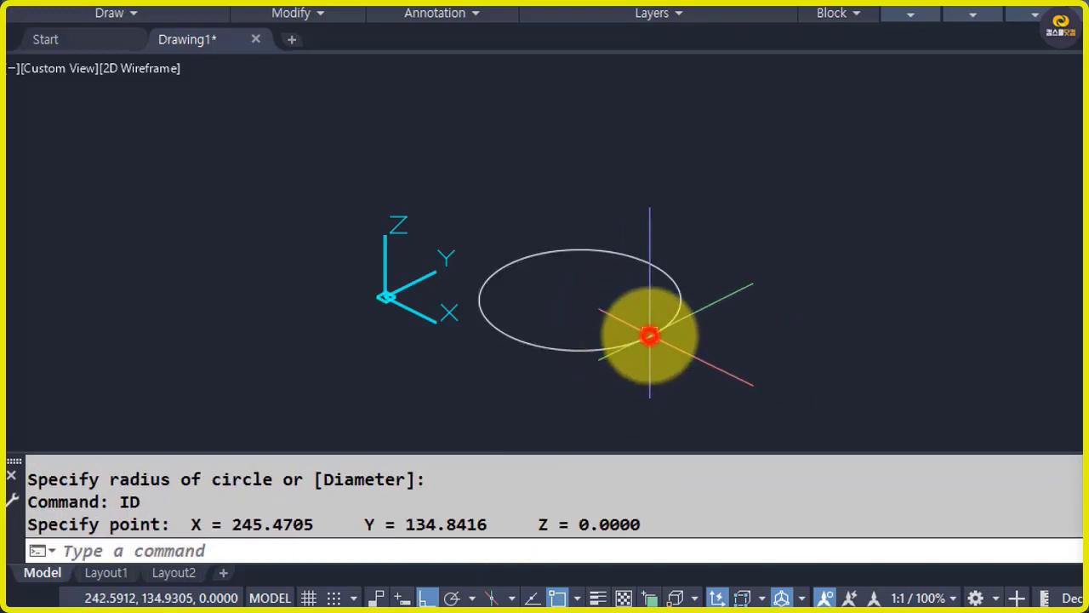
pyautogui.moveTo(661, 524); pyautogui.dragTo(536, 525)
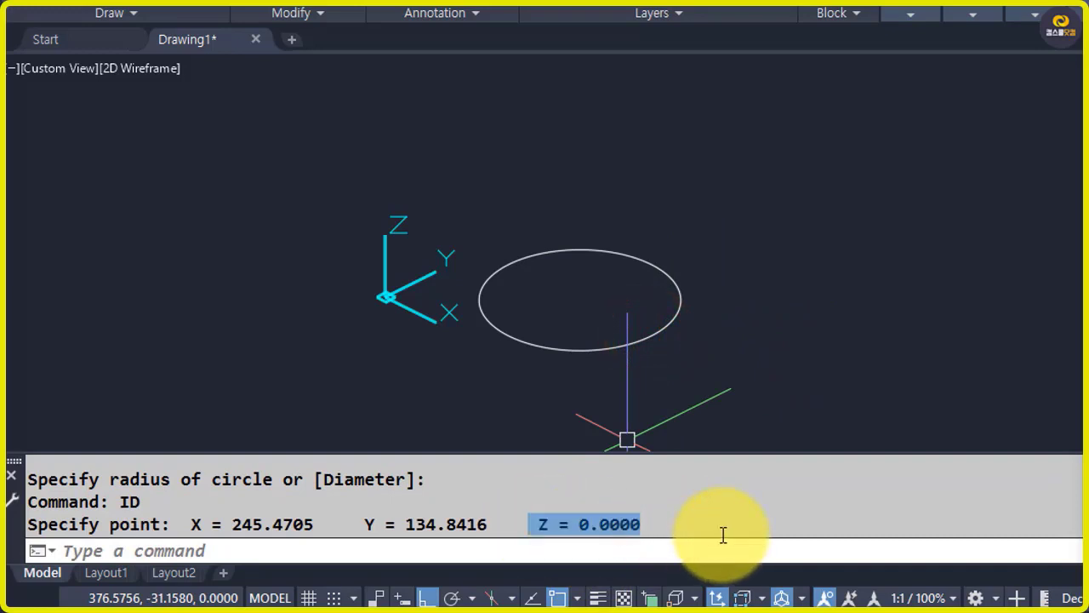
pyautogui.moveTo(693, 521); pyautogui.dragTo(540, 523)
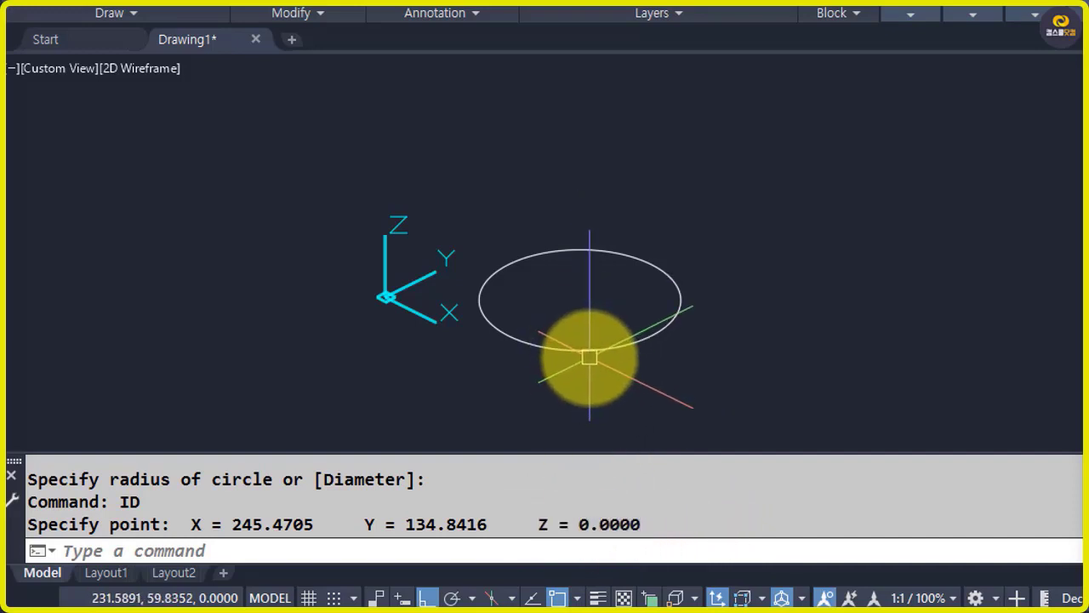
# Erase the circle beside the UCS icon.
pyautogui.press('Escape')
pyautogui.write('e')
pyautogui.press('Return')
pyautogui.click(552, 350)
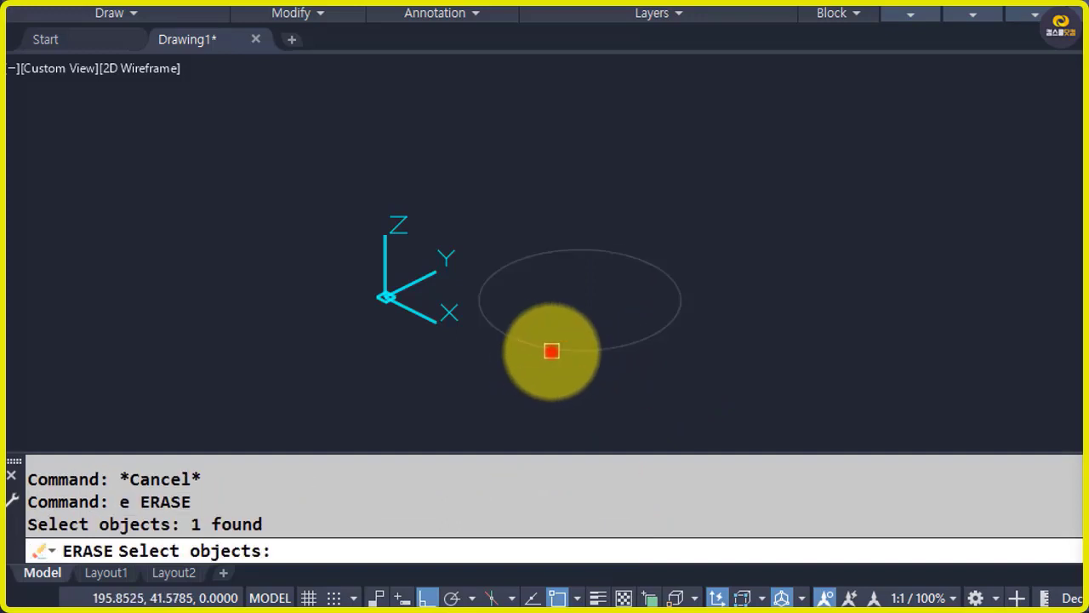
pyautogui.press('Return')
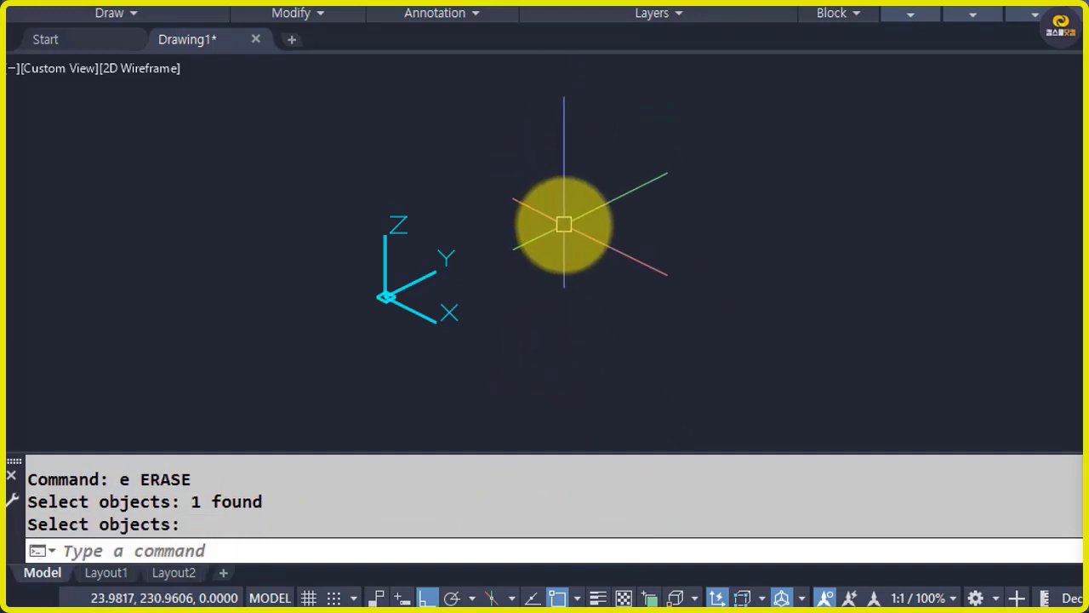
# Draw a 100 by 100 square from lines on the XY plane beside the UCS icon, using Ortho directions and length 100 per side.
pyautogui.write('L')
pyautogui.press('Return')
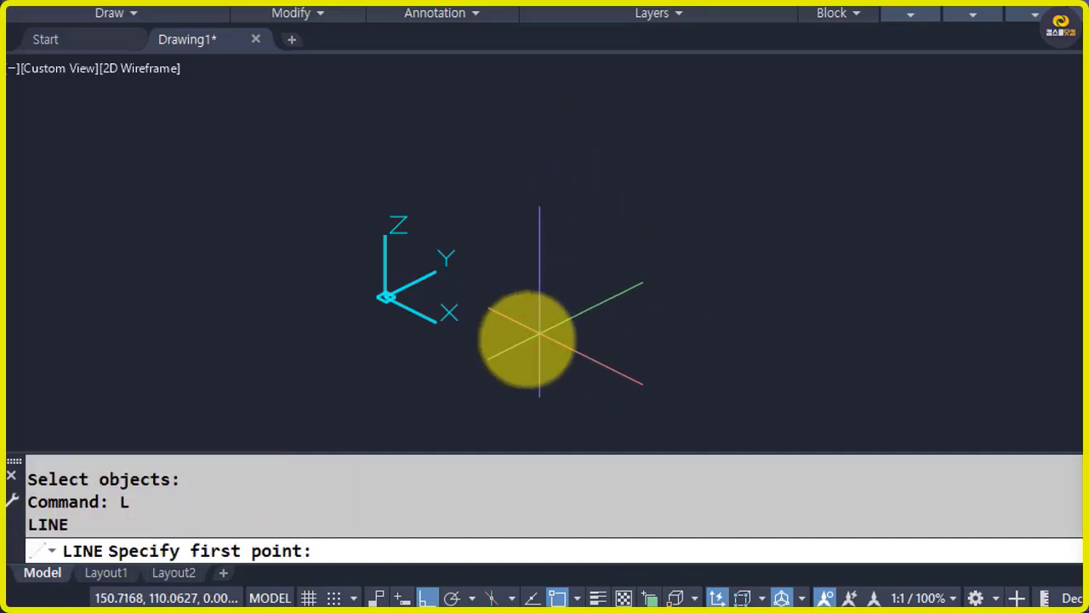
pyautogui.click(497, 300)
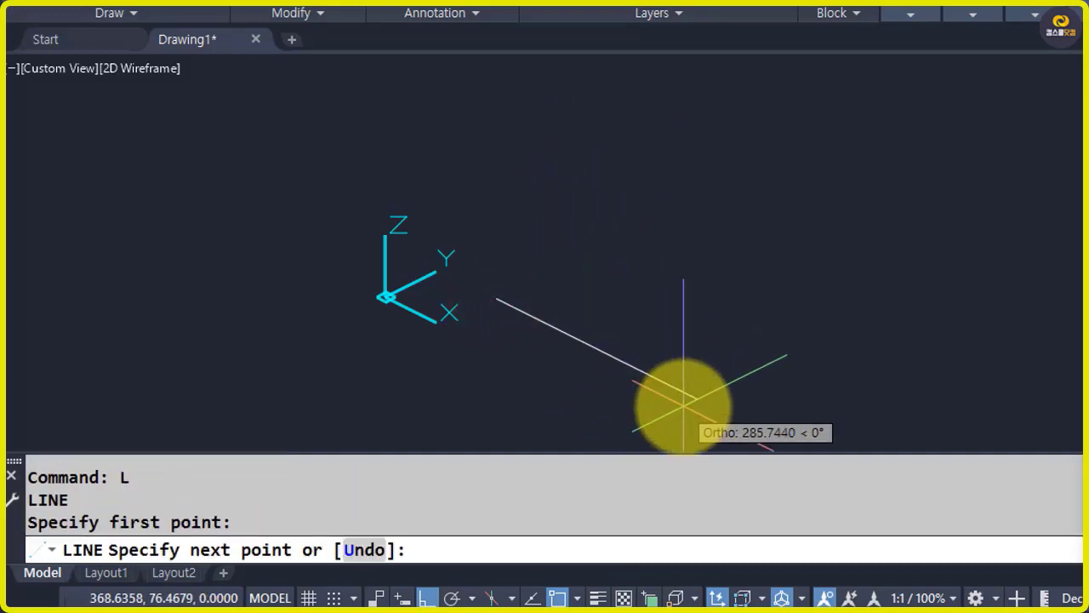
pyautogui.write('1000')
pyautogui.press('BackSpace')
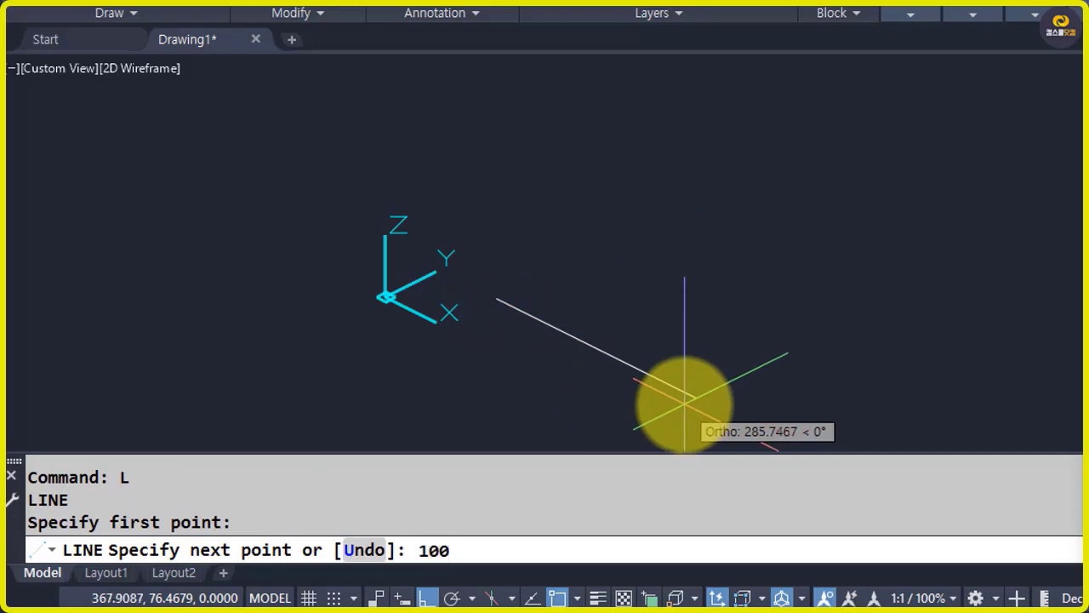
pyautogui.press('Return')
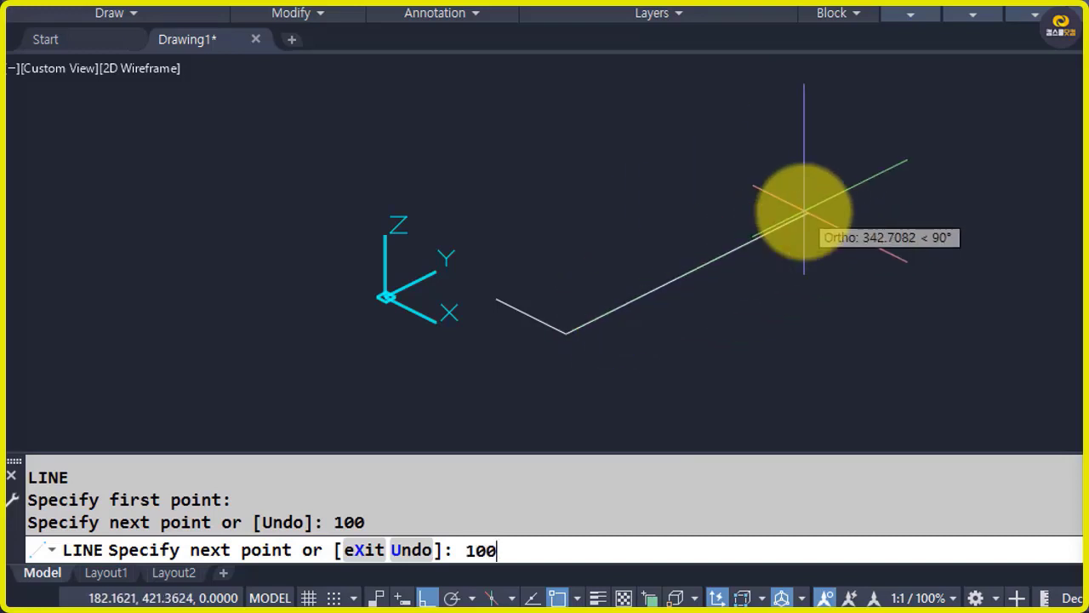
pyautogui.write('100')
pyautogui.press('Return')
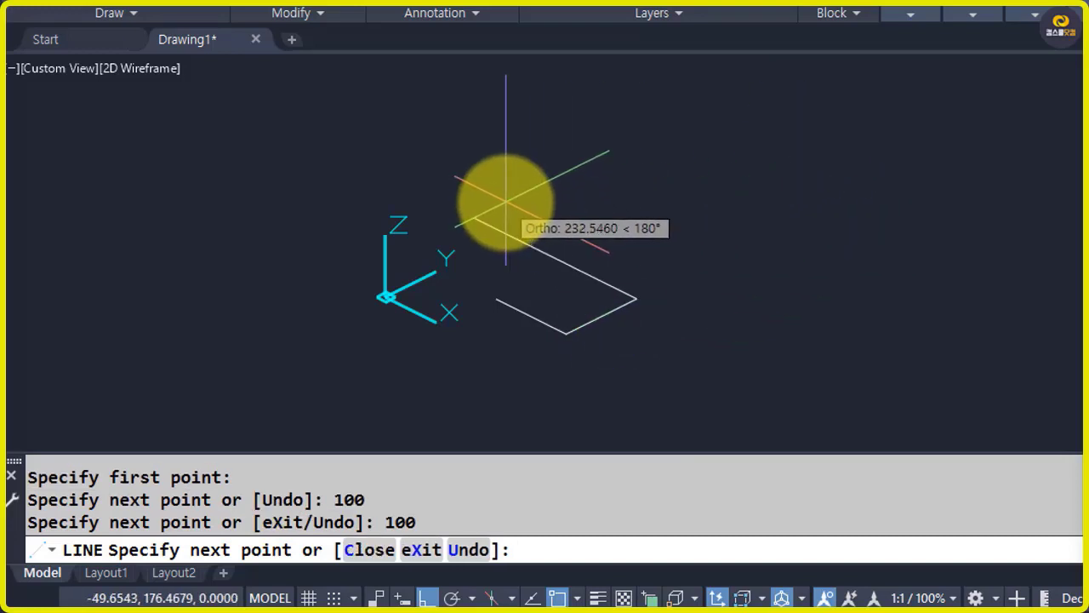
pyautogui.write('100')
pyautogui.press('Return')
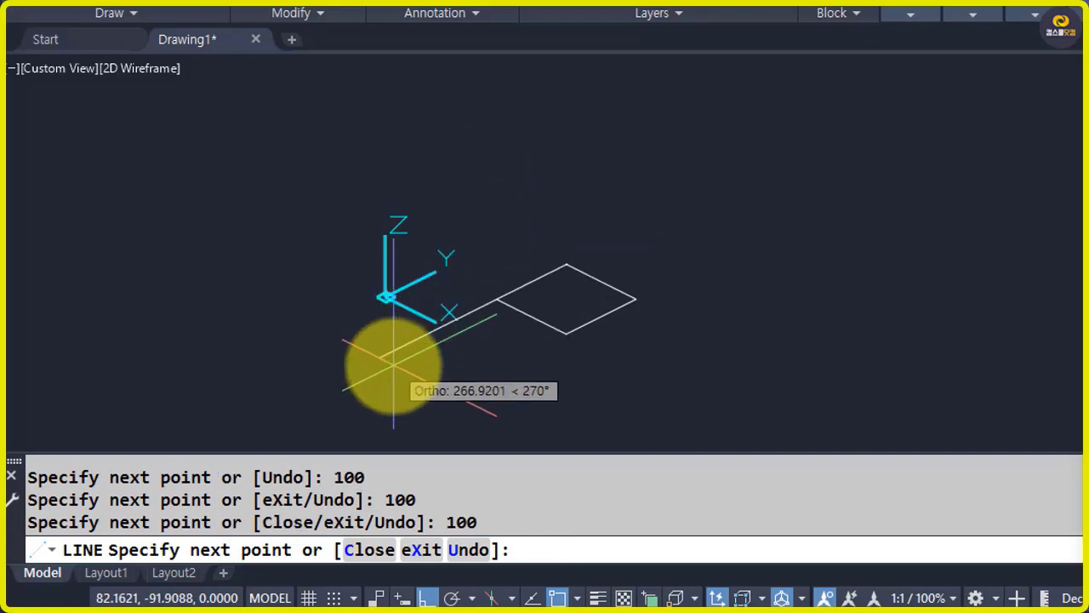
pyautogui.write('100')
pyautogui.press('Return')
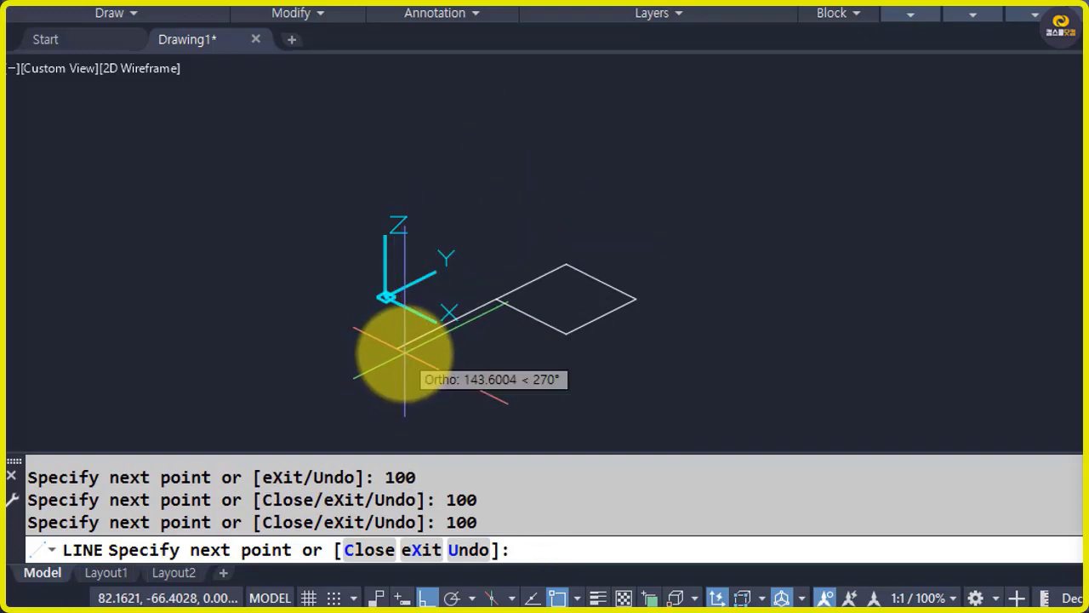
pyautogui.press('Return')
pyautogui.scroll(2, 559, 273)
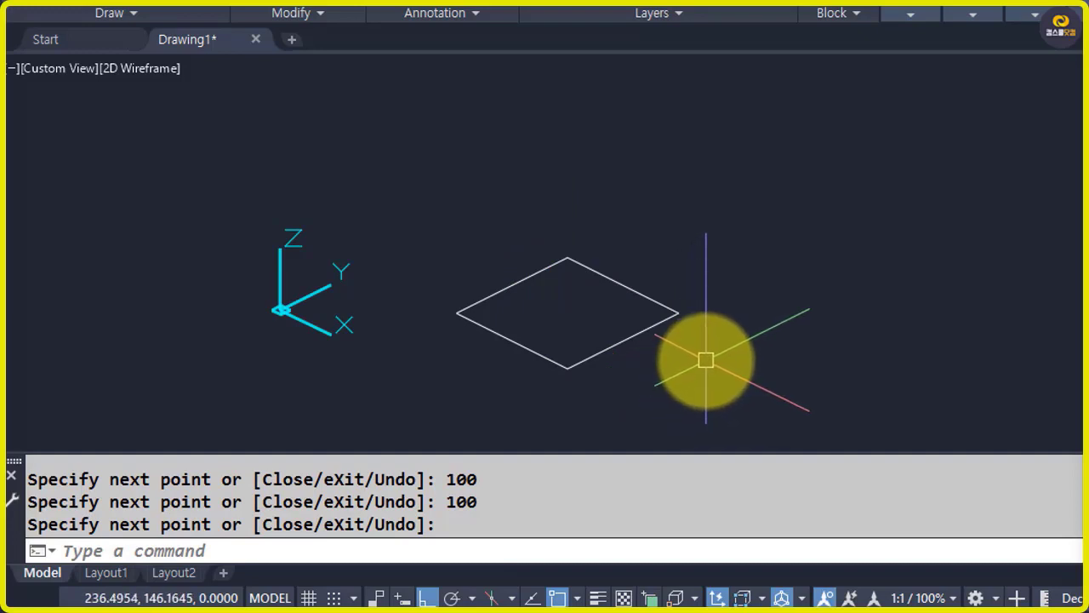
pyautogui.write('l')
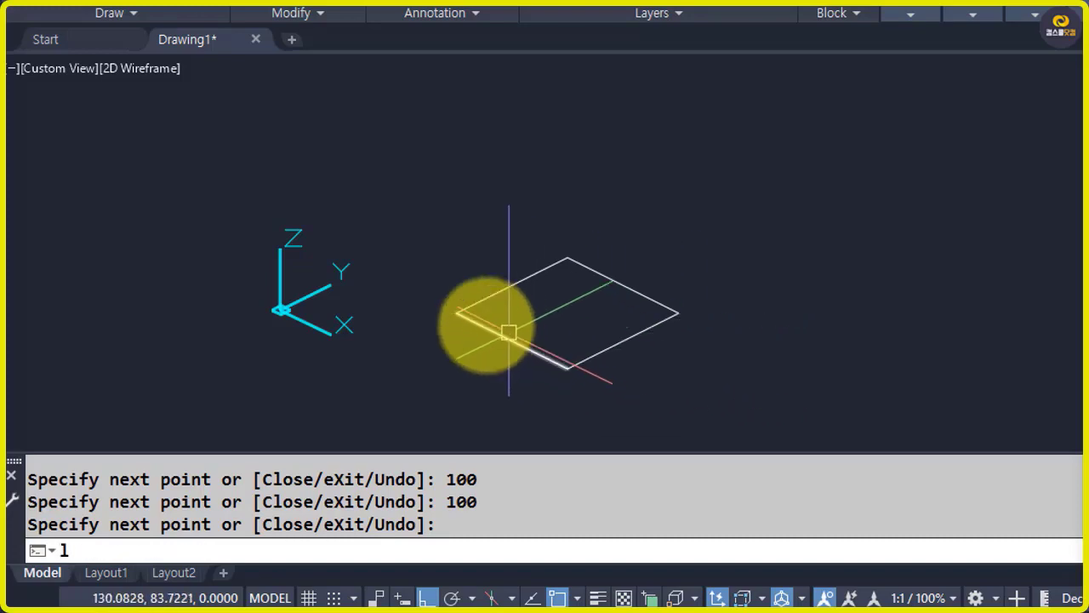
pyautogui.press('Return')
pyautogui.click(457, 313)
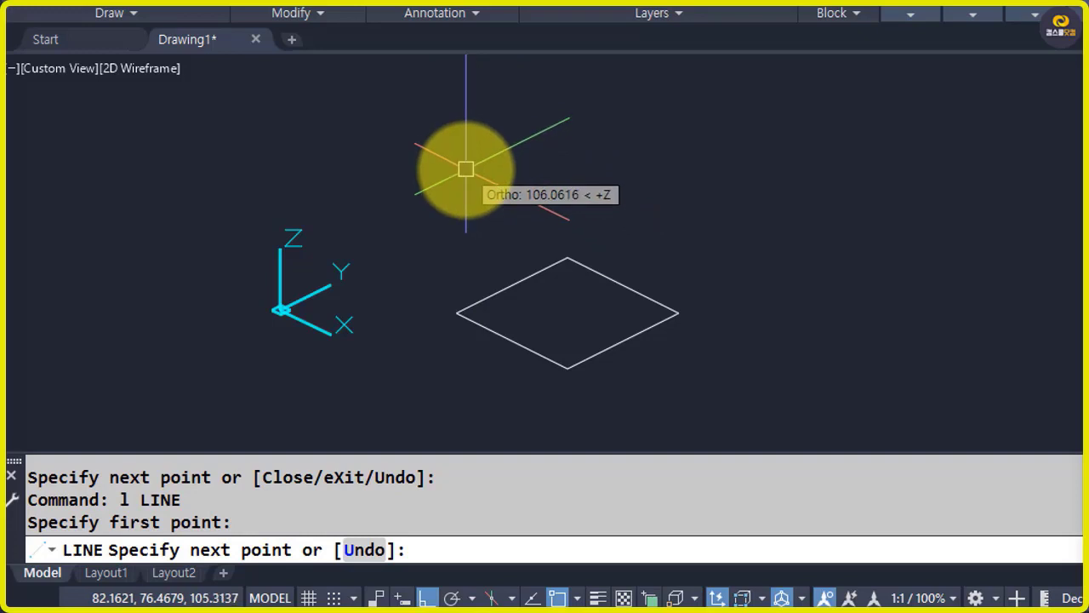
pyautogui.press('Escape')
pyautogui.write('l')
pyautogui.press('Return')
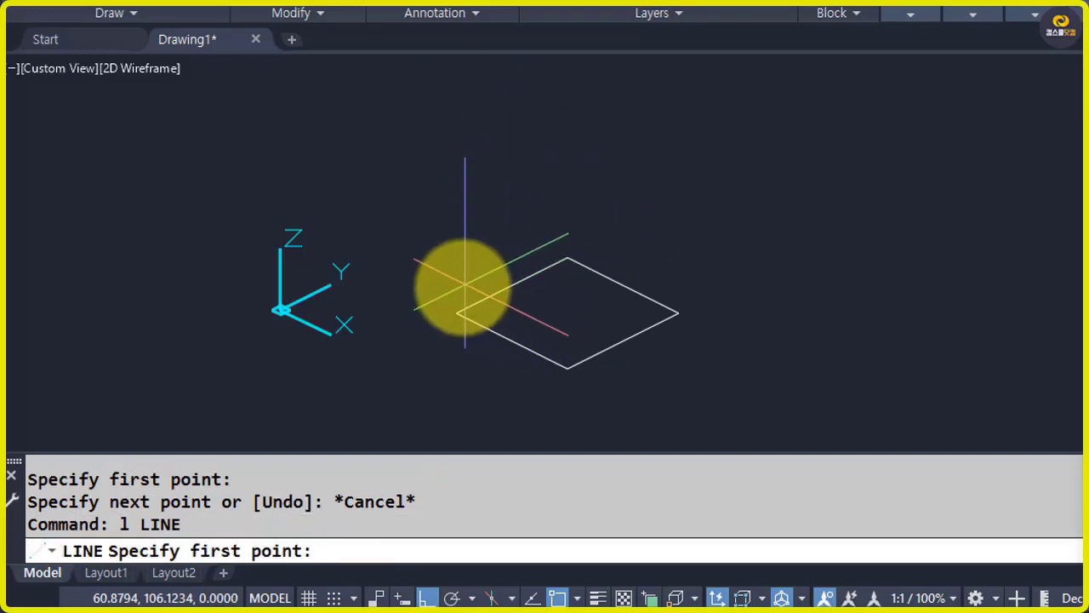
pyautogui.click(460, 313)
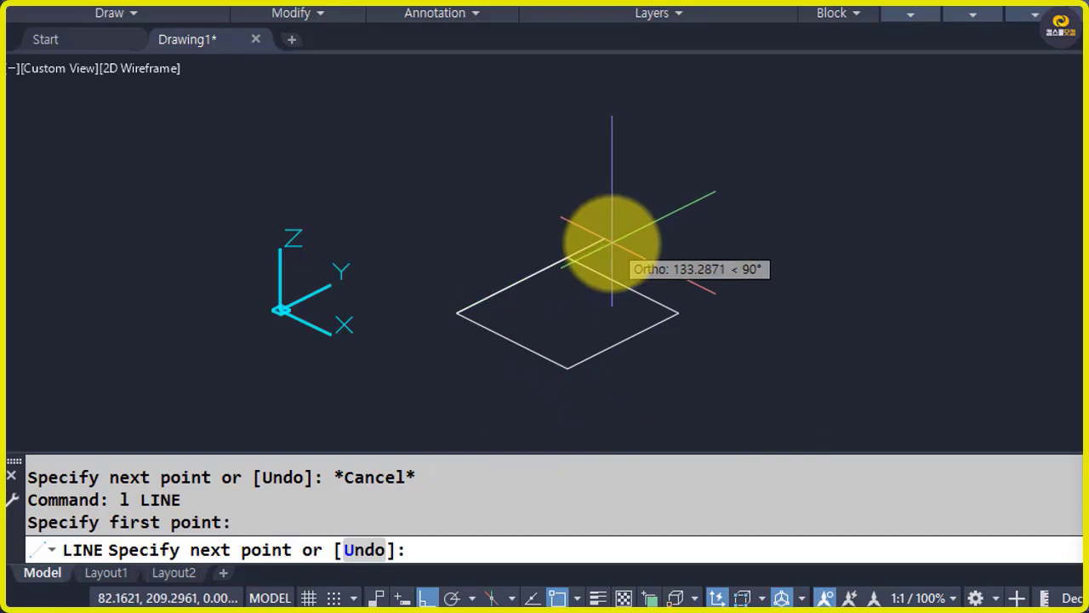
pyautogui.press('Escape')
pyautogui.write('l')
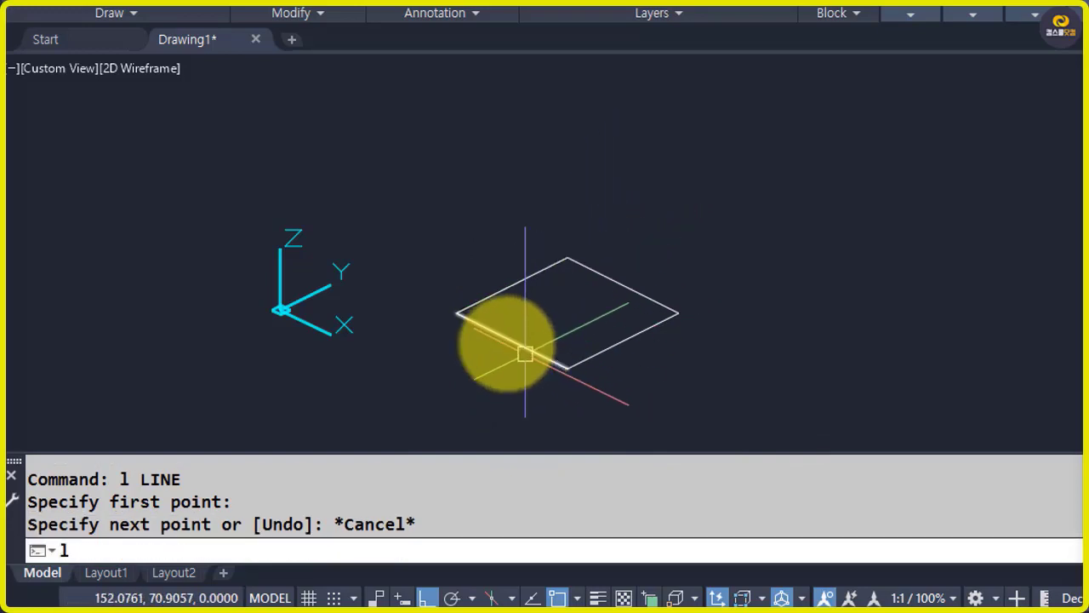
pyautogui.press('Return')
pyautogui.click(457, 313)
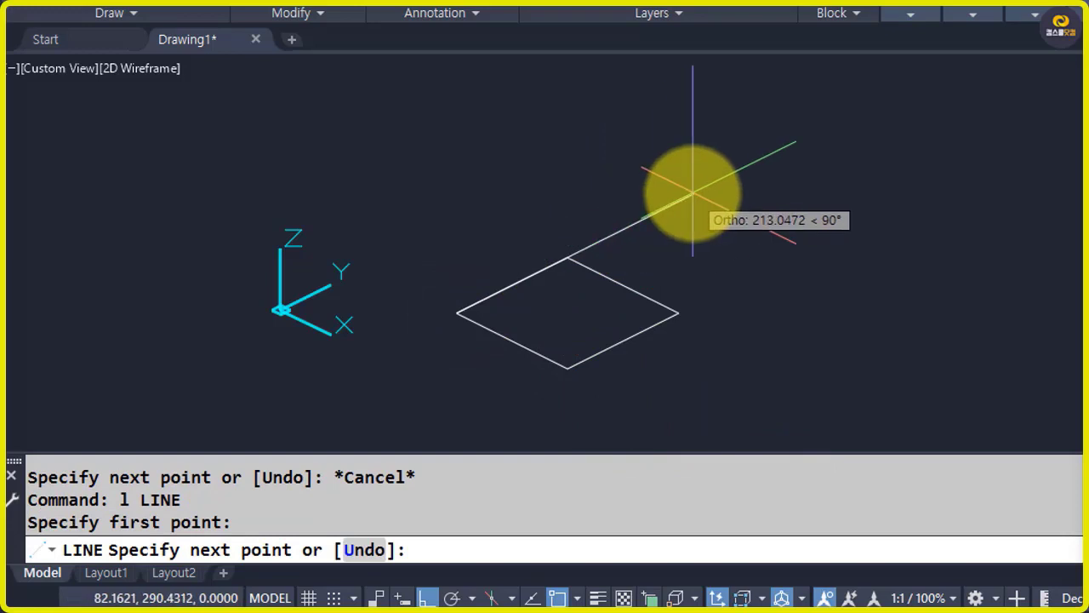
pyautogui.press('Escape')
pyautogui.write('l')
pyautogui.press('Return')
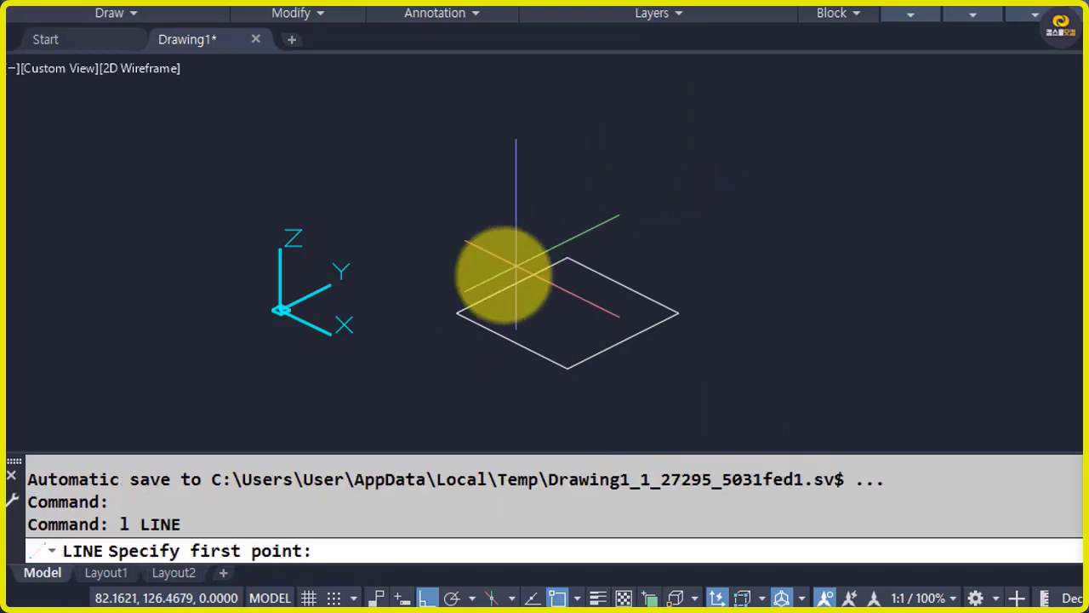
pyautogui.click(458, 313)
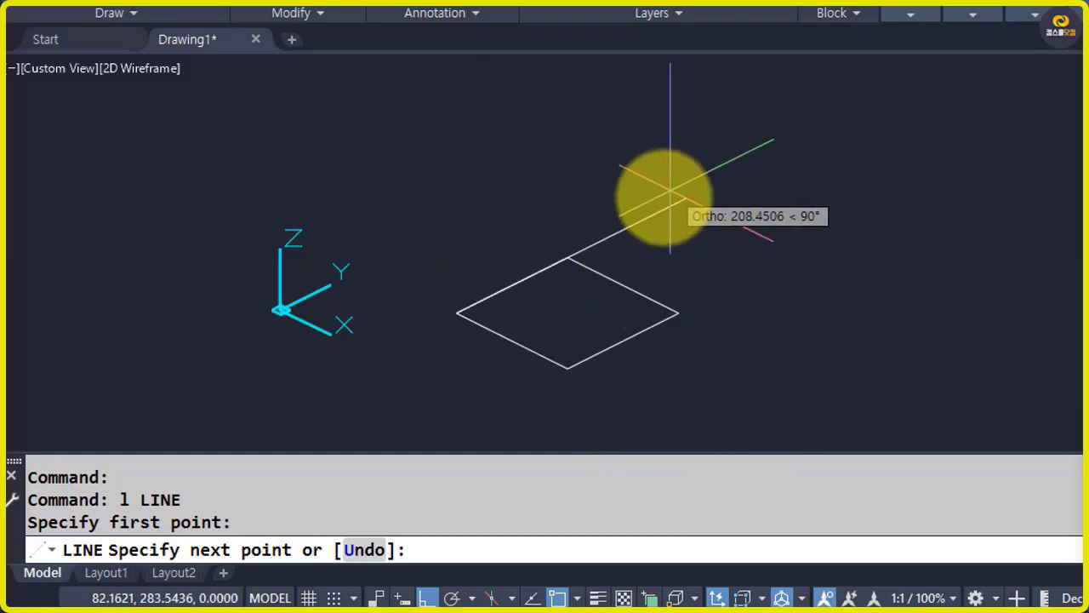
pyautogui.press('Escape')
pyautogui.write('l')
pyautogui.press('Return')
pyautogui.click(466, 313)
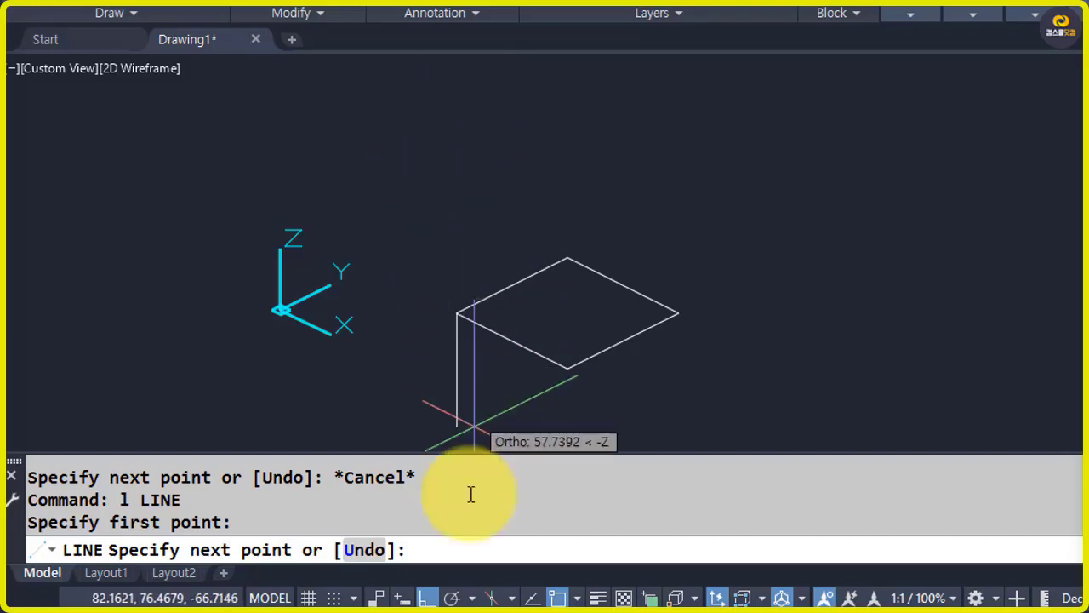
# Turn Ortho off and draw a vertical line from the square's leftmost corner to the relative coordinate @0,0,100.
pyautogui.click(427, 597)
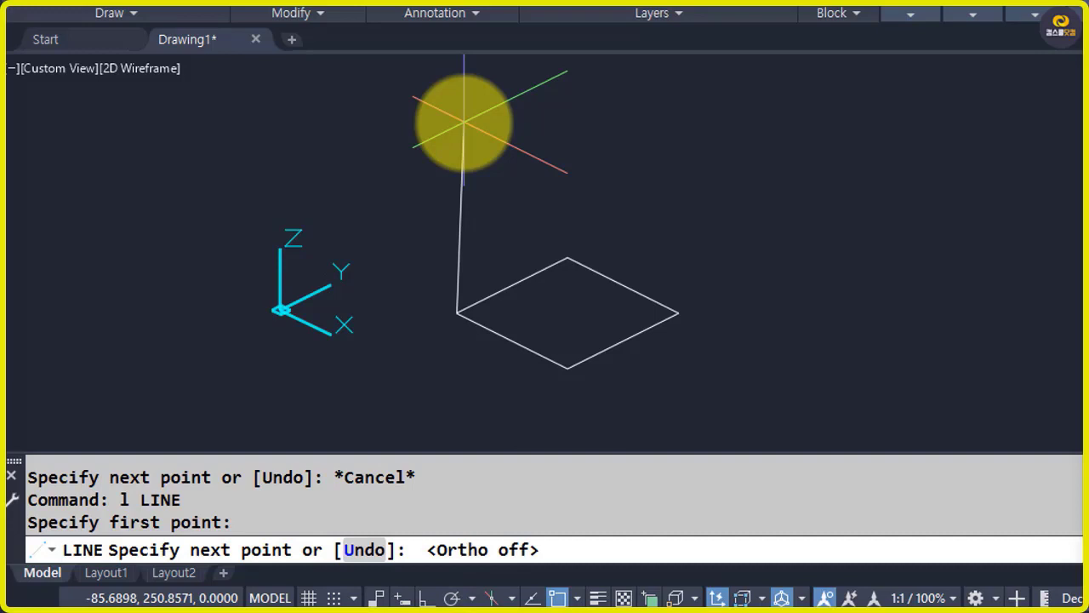
pyautogui.press('Escape')
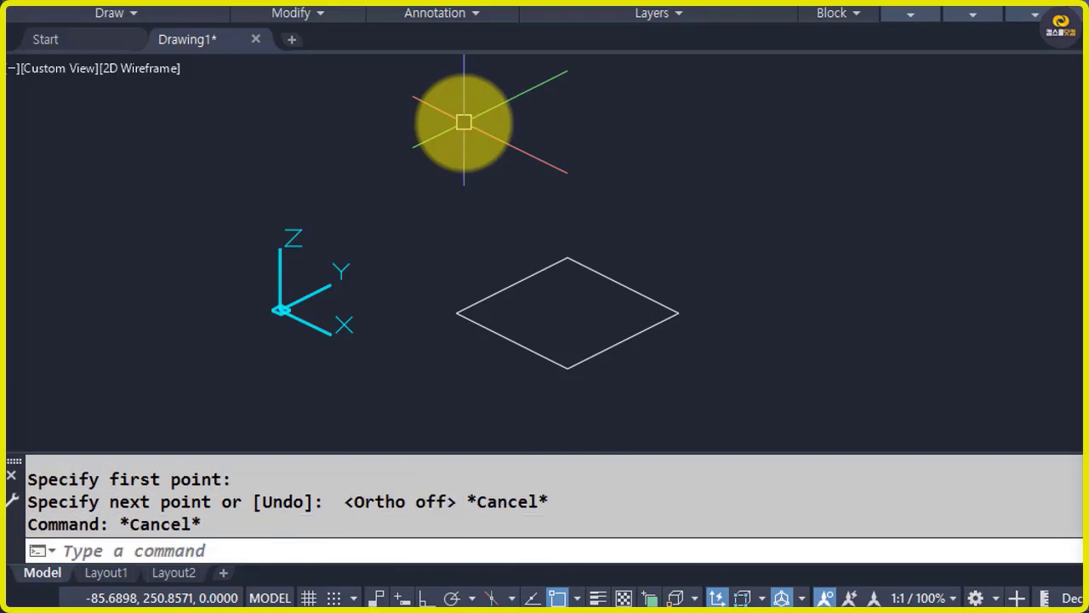
pyautogui.write('l')
pyautogui.press('Return')
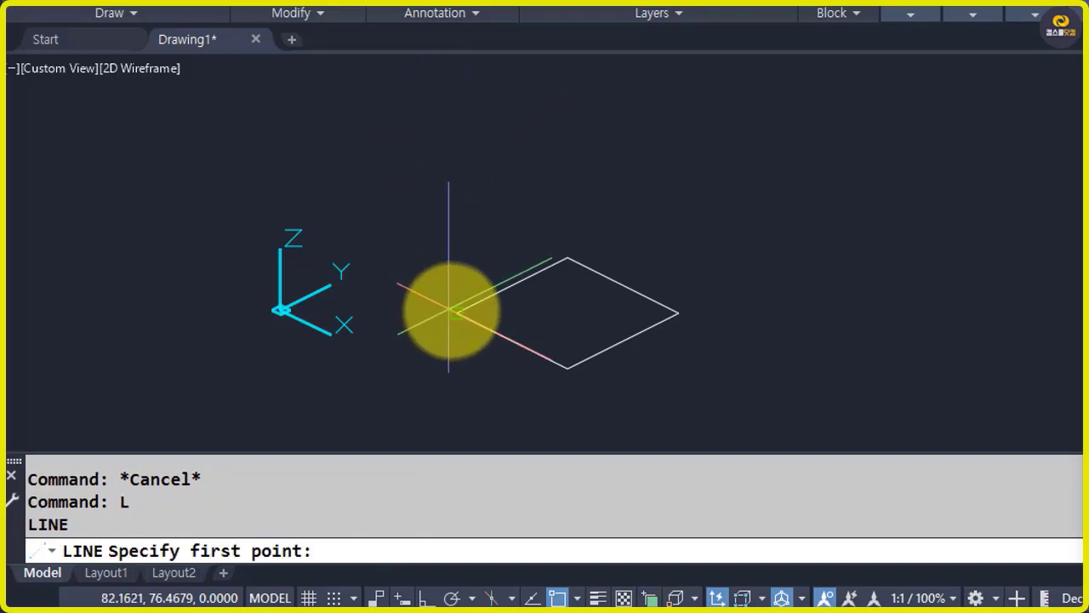
pyautogui.click(456, 313)
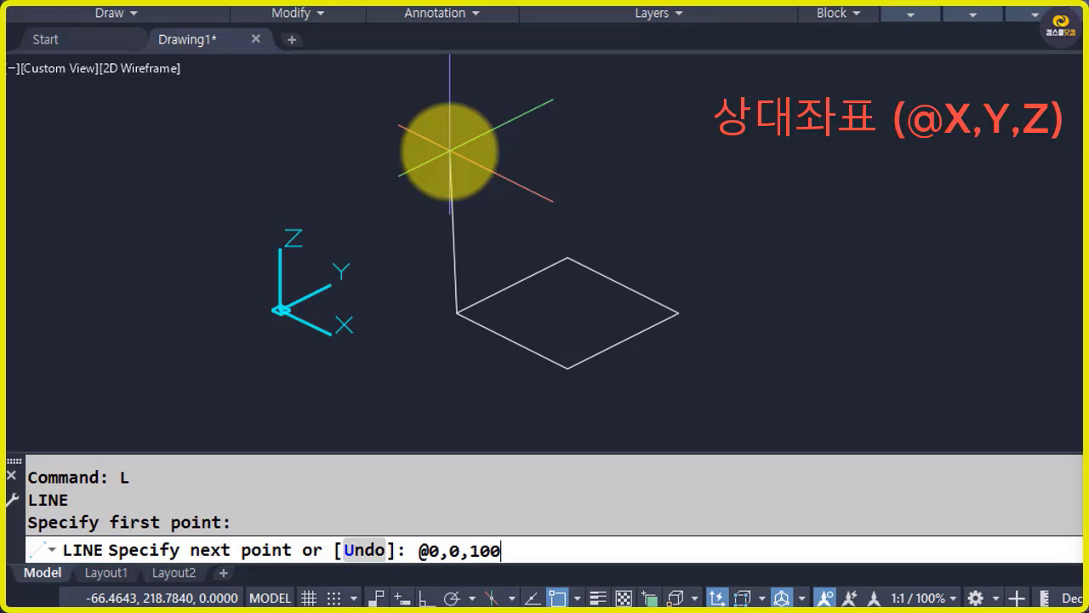
pyautogui.press('Return')
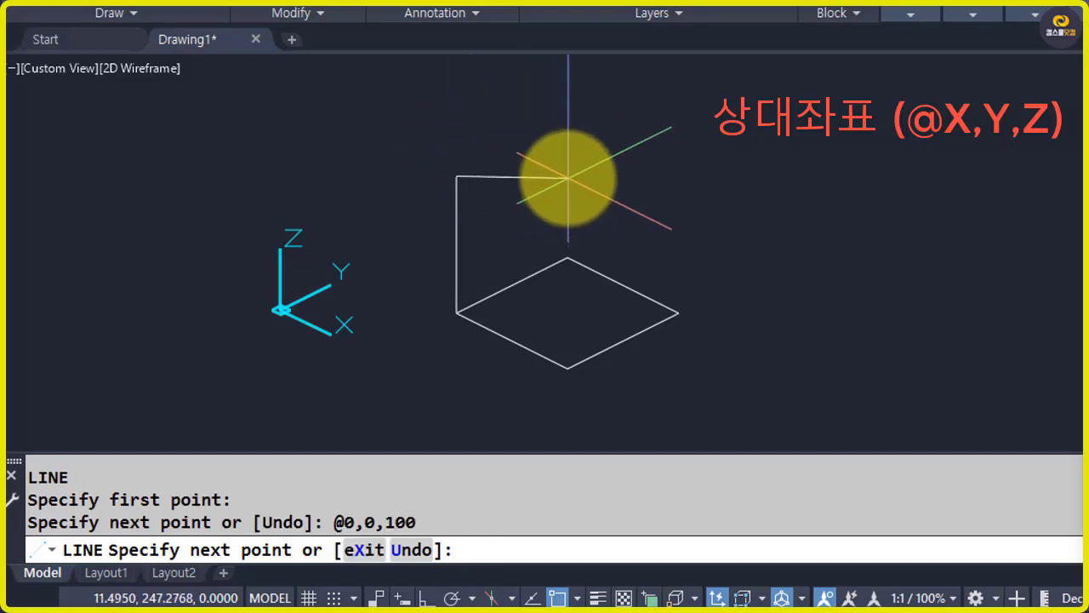
pyautogui.press('Return')
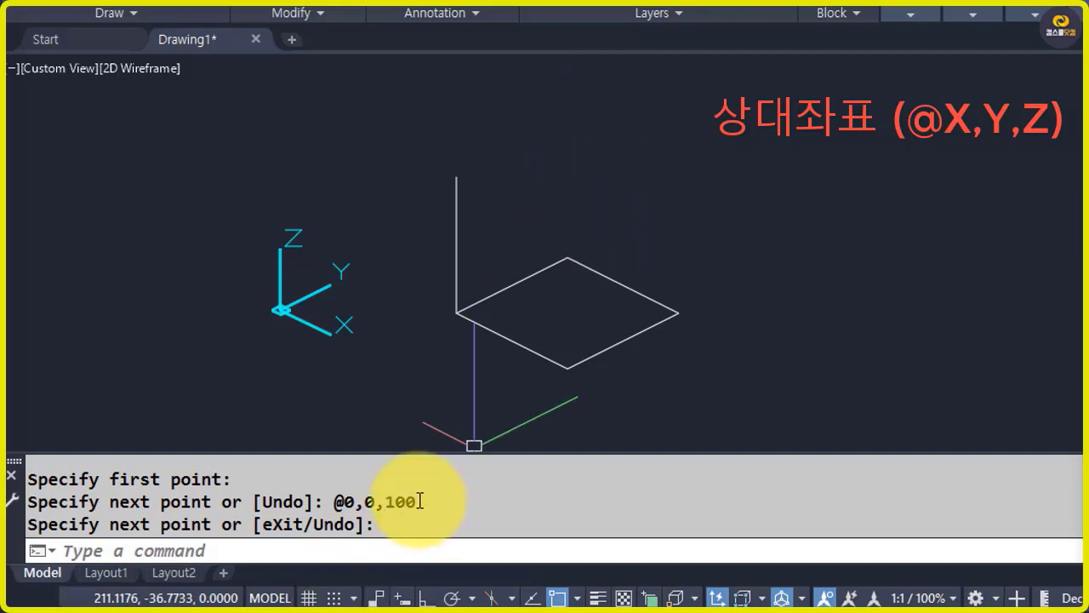
# Draw a second vertical line from the square's back corner to the relative coordinate @0,0,100.
pyautogui.write('l')
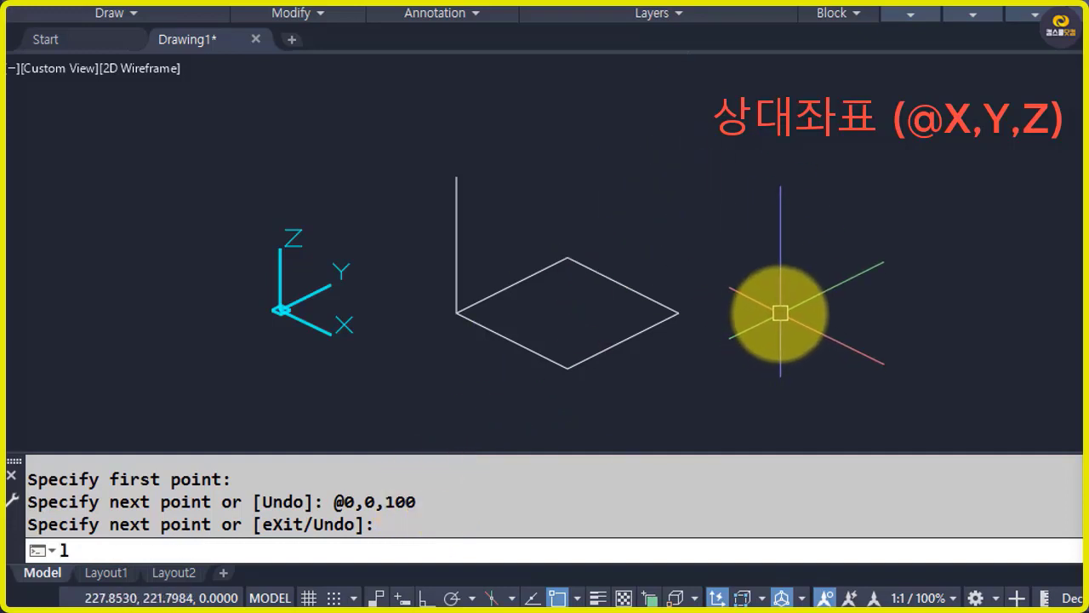
pyautogui.press('Return')
pyautogui.click(568, 257)
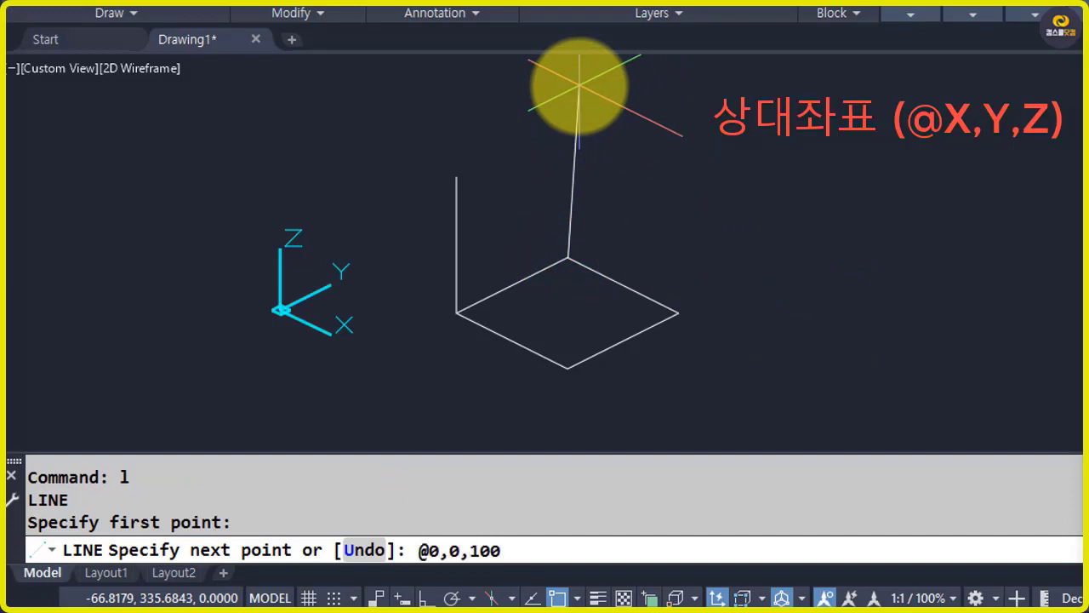
pyautogui.press('Return')
pyautogui.press('Return')
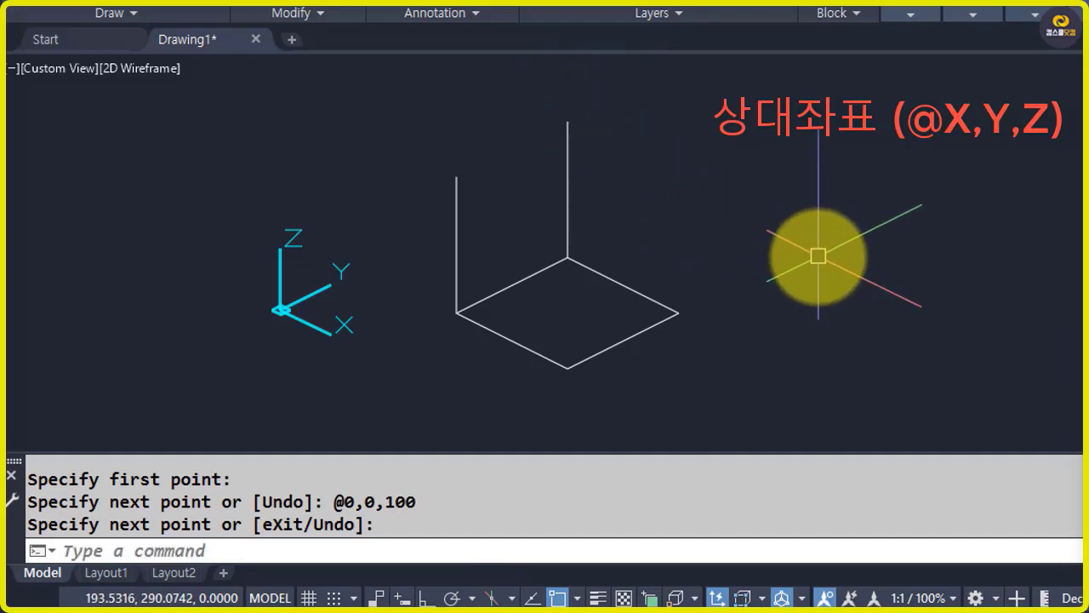
# Turn Ortho on and draw a line 100 long upward along Z from the square's rightmost corner.
pyautogui.click(427, 597)
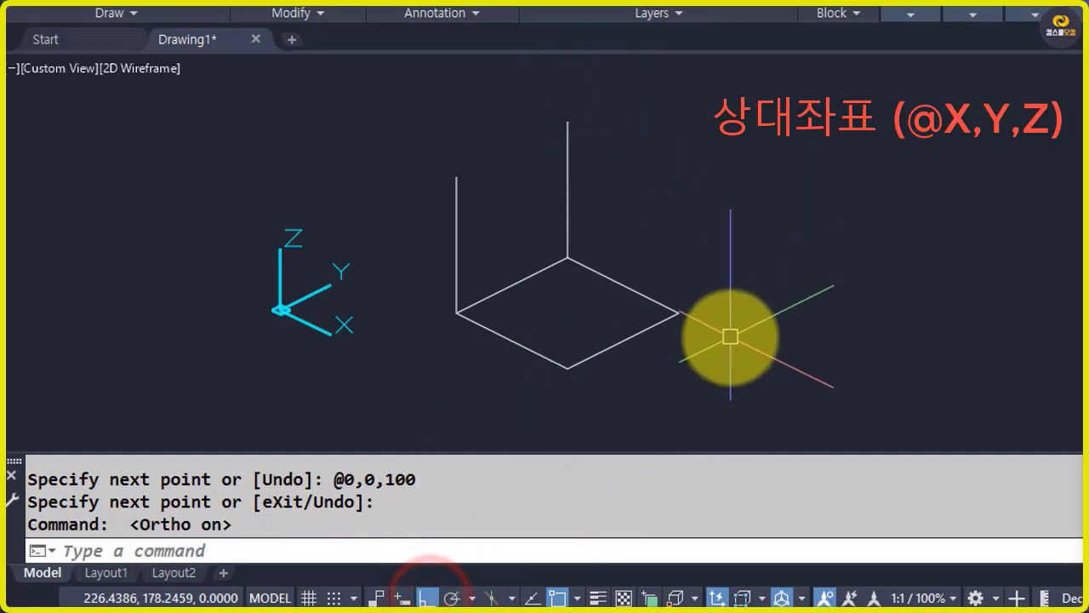
pyautogui.write('l')
pyautogui.press('Return')
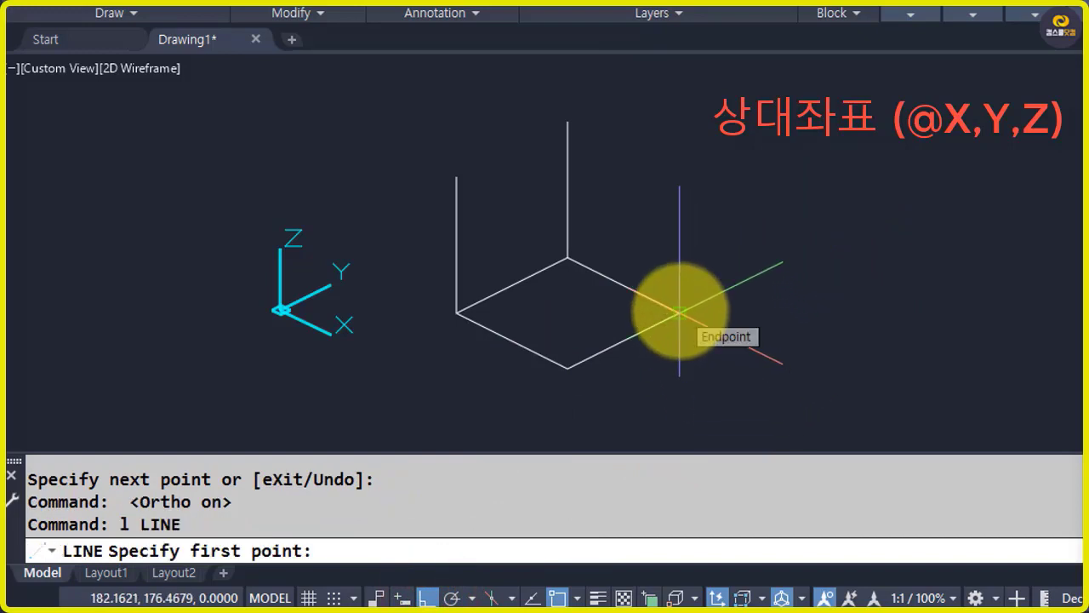
pyautogui.click(679, 313)
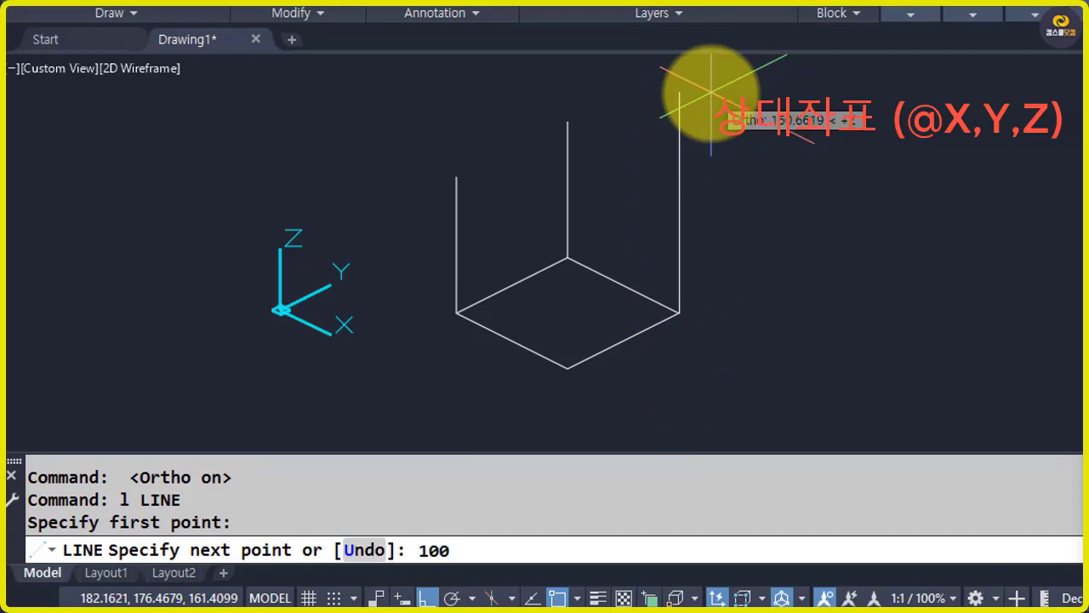
pyautogui.press('Return')
pyautogui.press('Return')
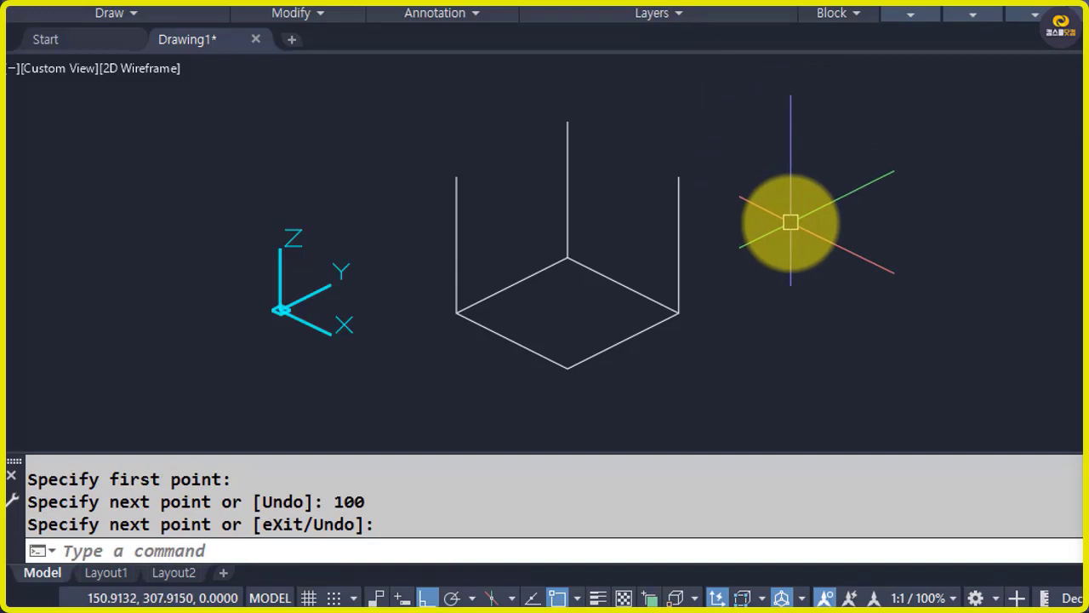
# Copy the vertical line at the square's rightmost corner to its front corner, from base endpoint to base endpoint, with Ortho off.
pyautogui.write('CO')
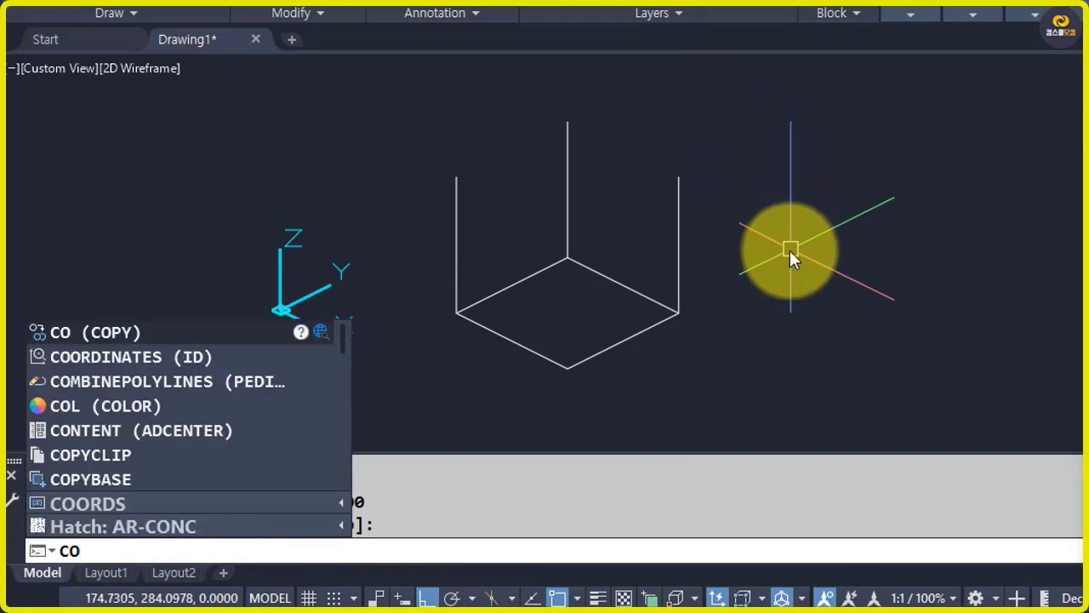
pyautogui.press('Return')
pyautogui.click(678, 244)
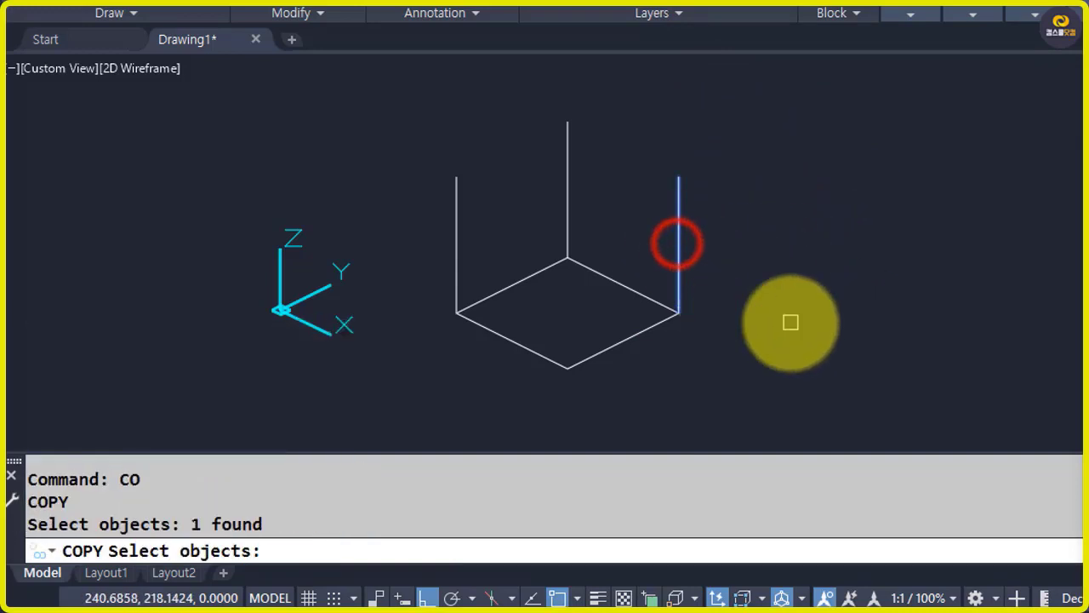
pyautogui.press('Return')
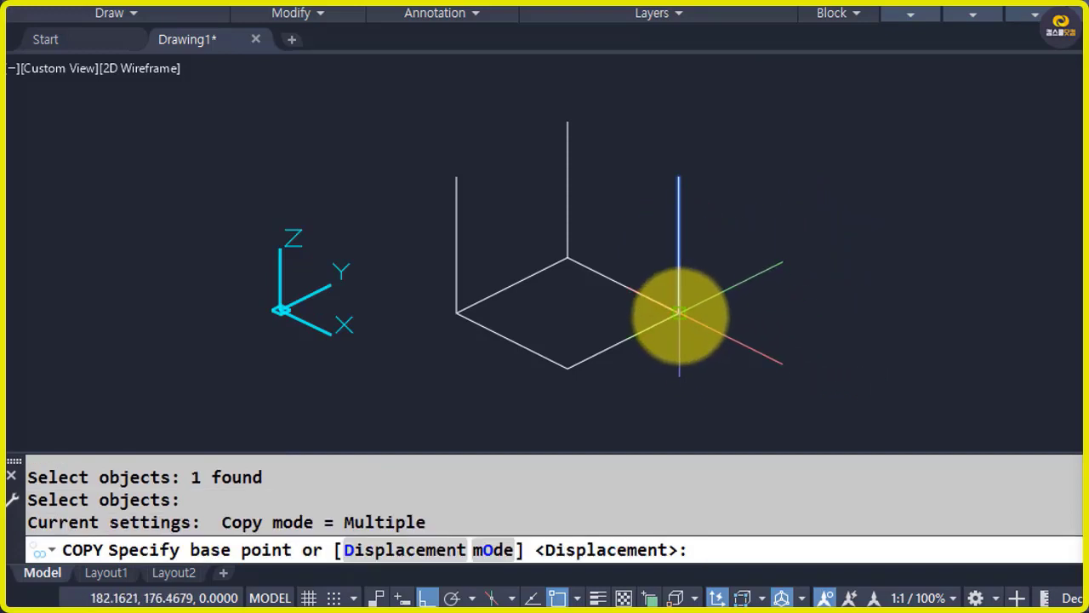
pyautogui.click(679, 314)
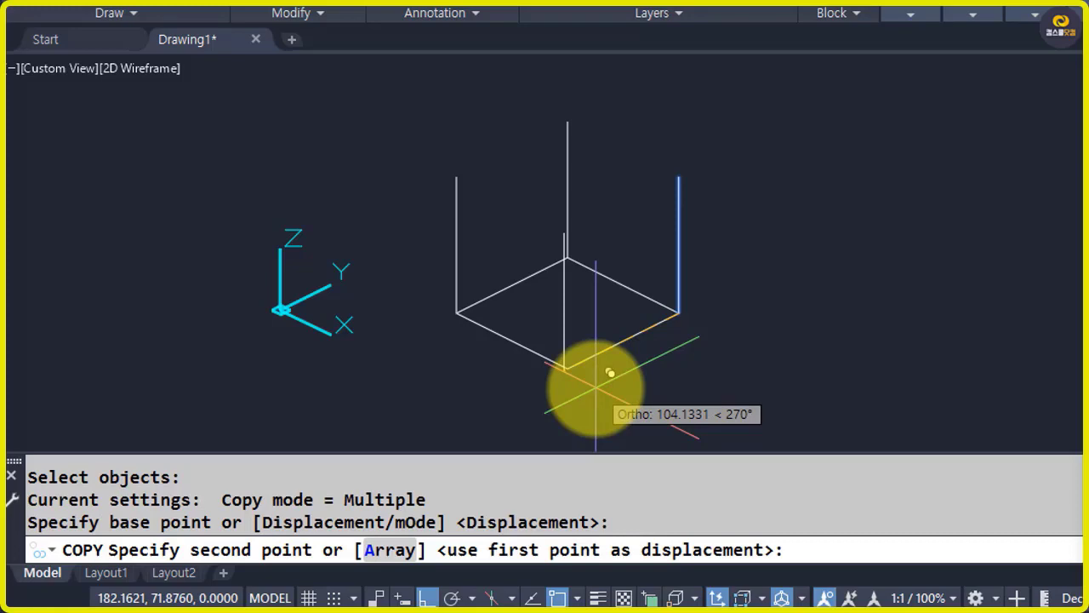
pyautogui.press('F8')
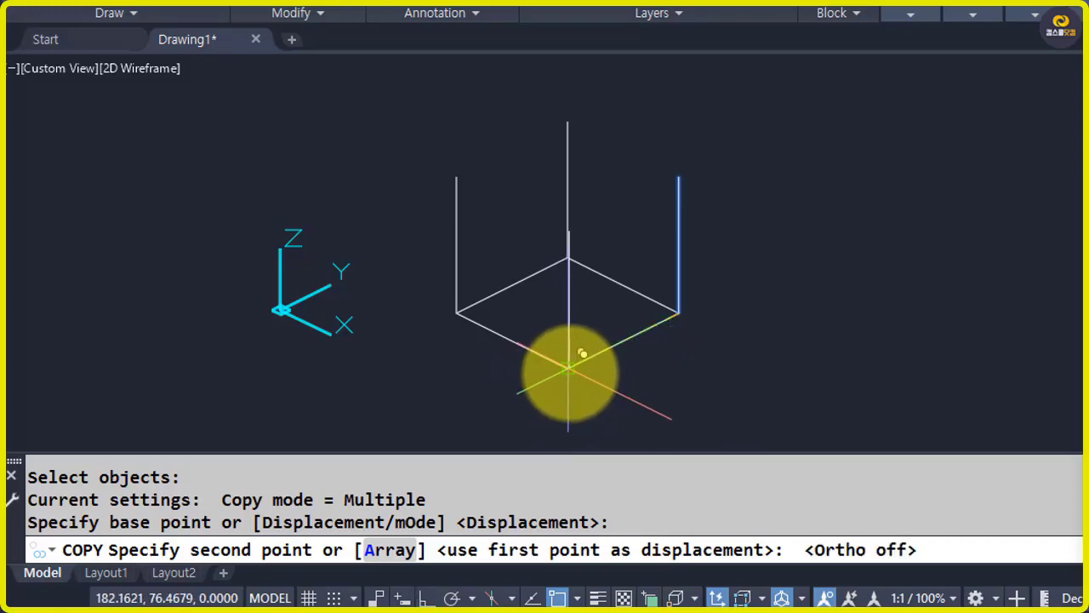
pyautogui.click(582, 354)
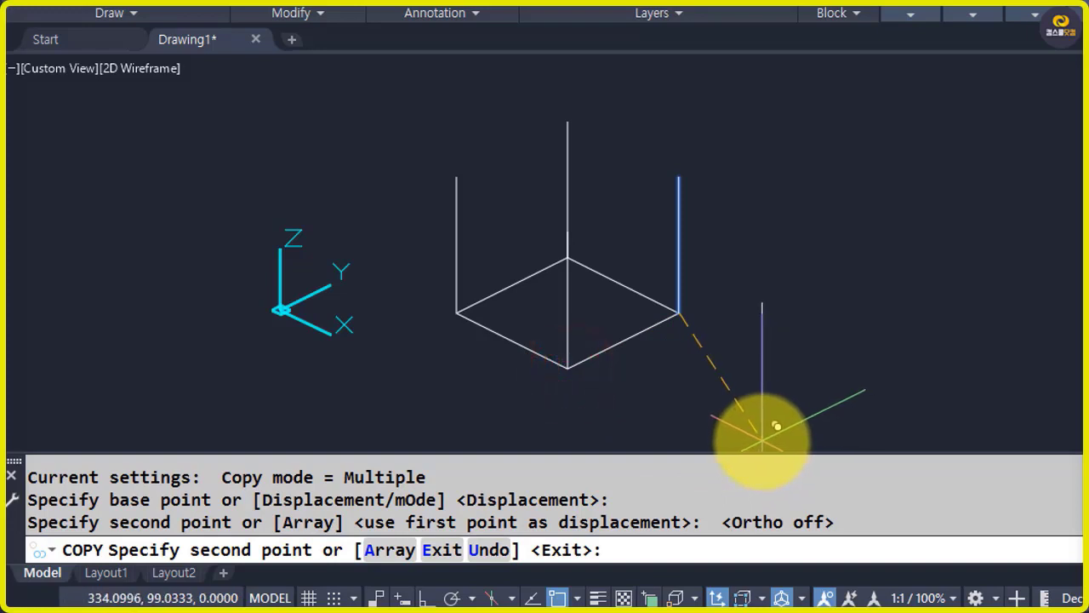
pyautogui.press('Return')
pyautogui.click(567, 313)
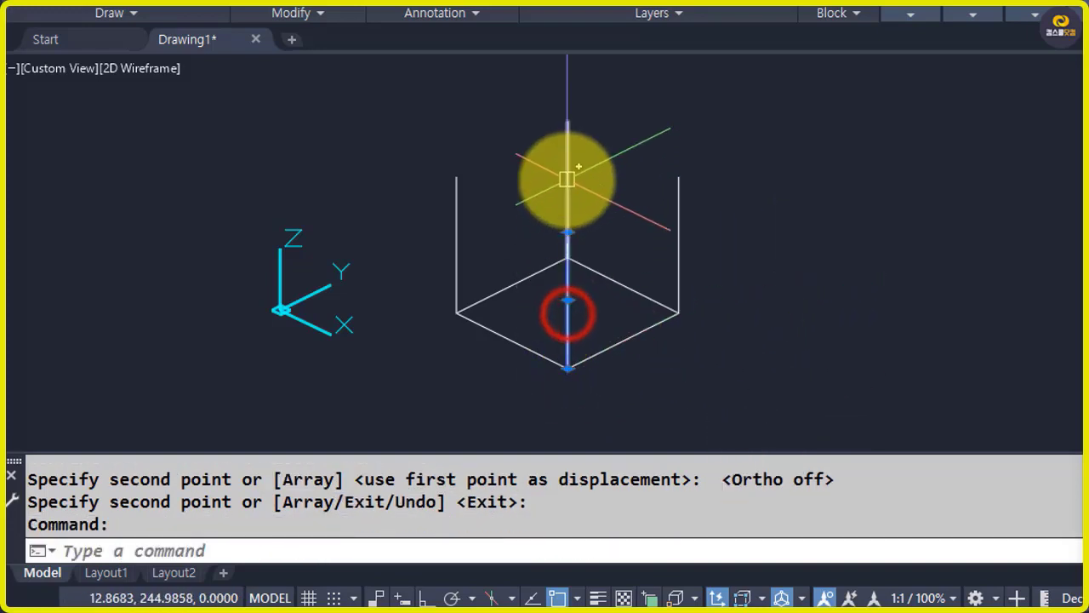
pyautogui.click(567, 179)
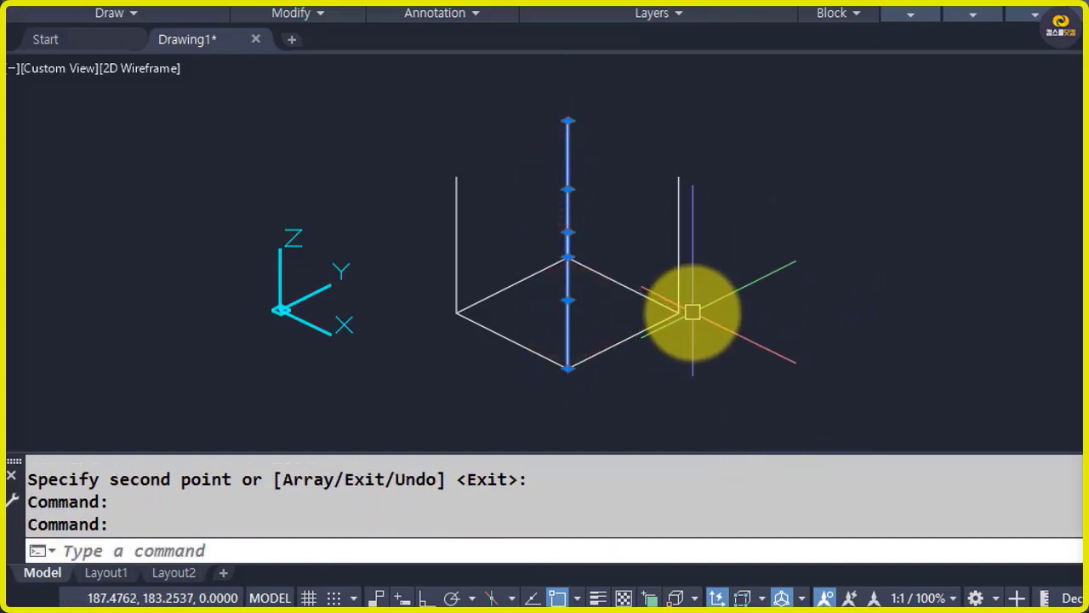
pyautogui.press('Escape')
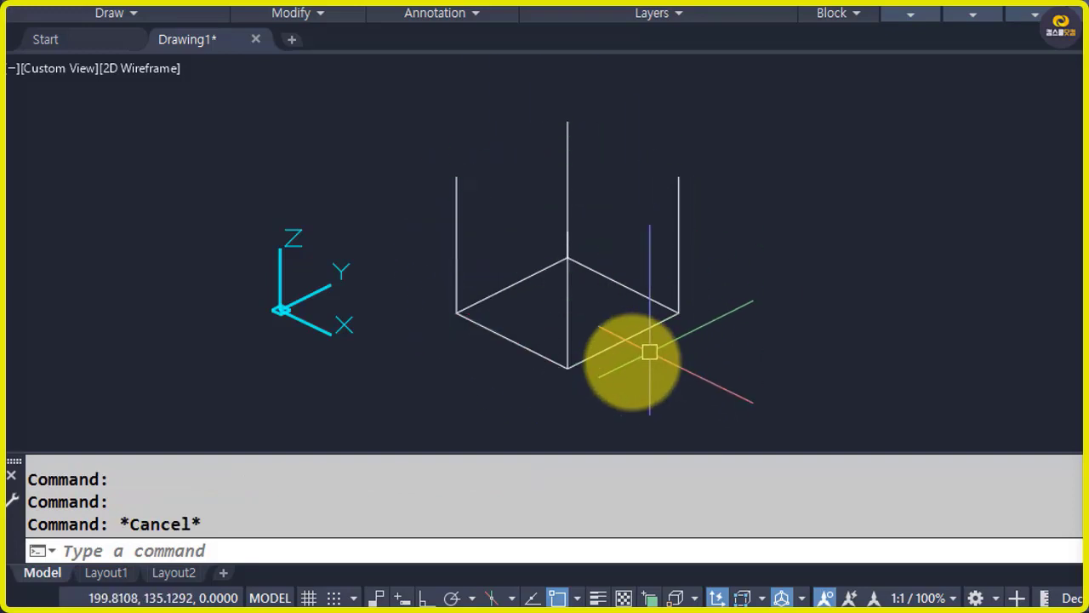
pyautogui.write('CP')
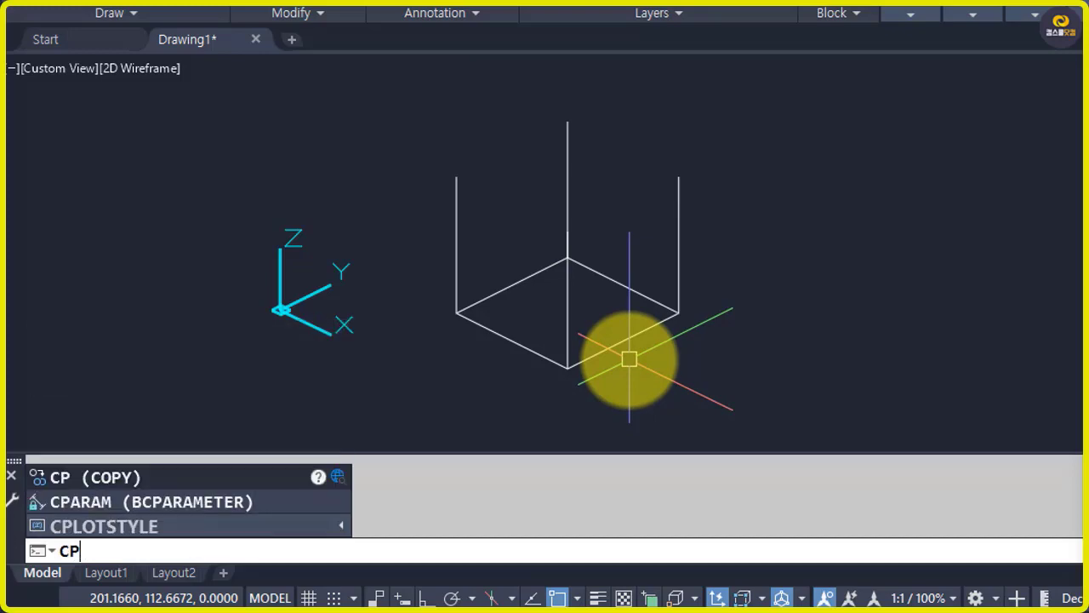
pyautogui.press('Return')
pyautogui.press('Escape')
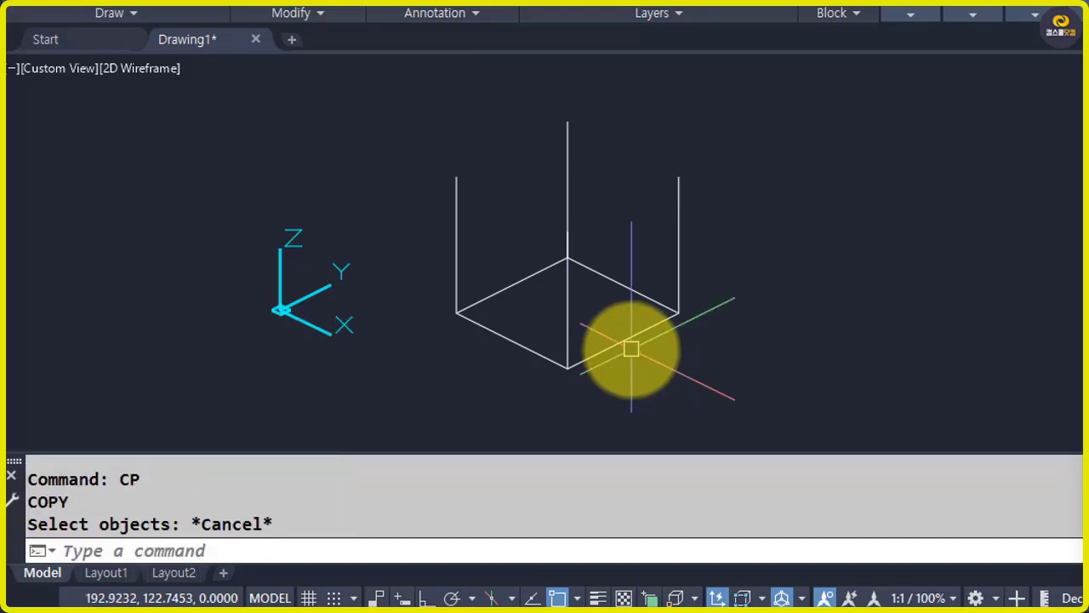
# Set the 3D viewpoint to an angle of 303.7 degrees from the X axis using Viewpoint Presets.
pyautogui.write('Vp')
pyautogui.press('Return')
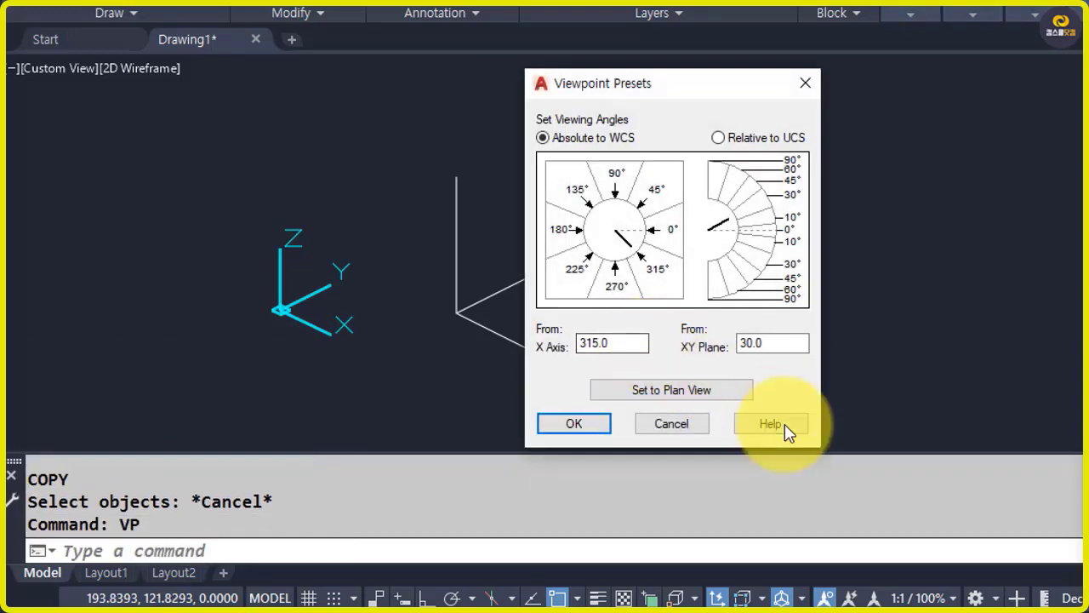
pyautogui.click(655, 271)
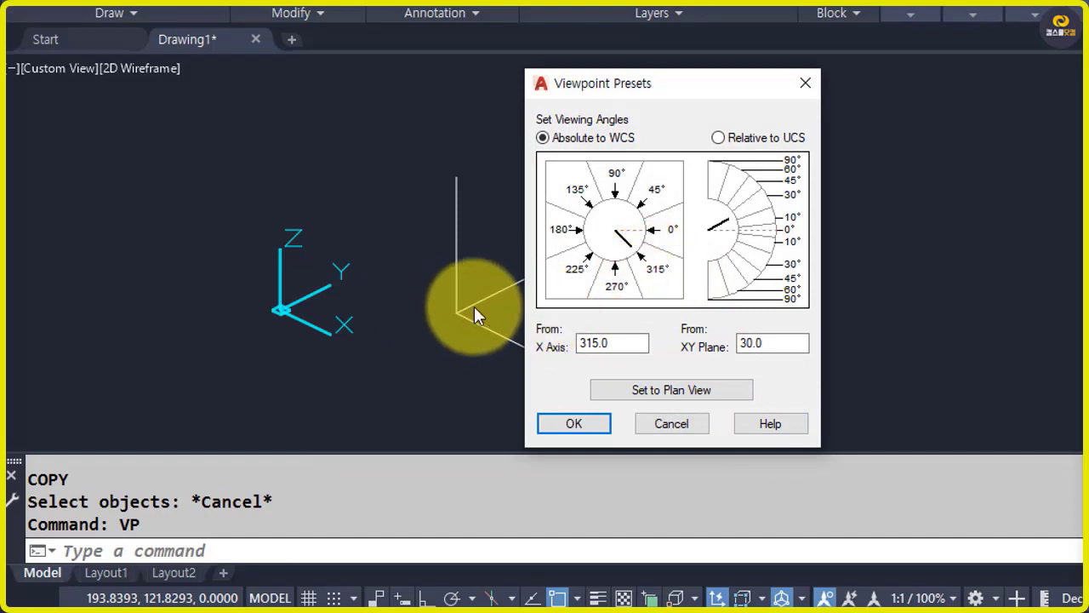
pyautogui.click(630, 253)
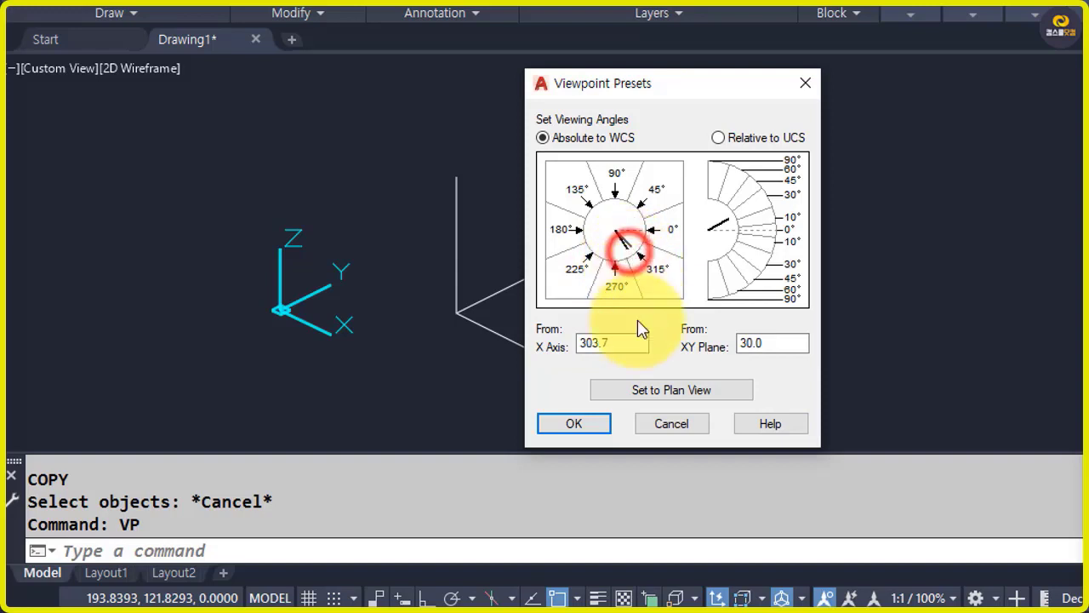
pyautogui.click(576, 423)
pyautogui.scroll(-2, 623, 329)
pyautogui.moveTo(678, 387); pyautogui.dragTo(621, 373, button='middle')
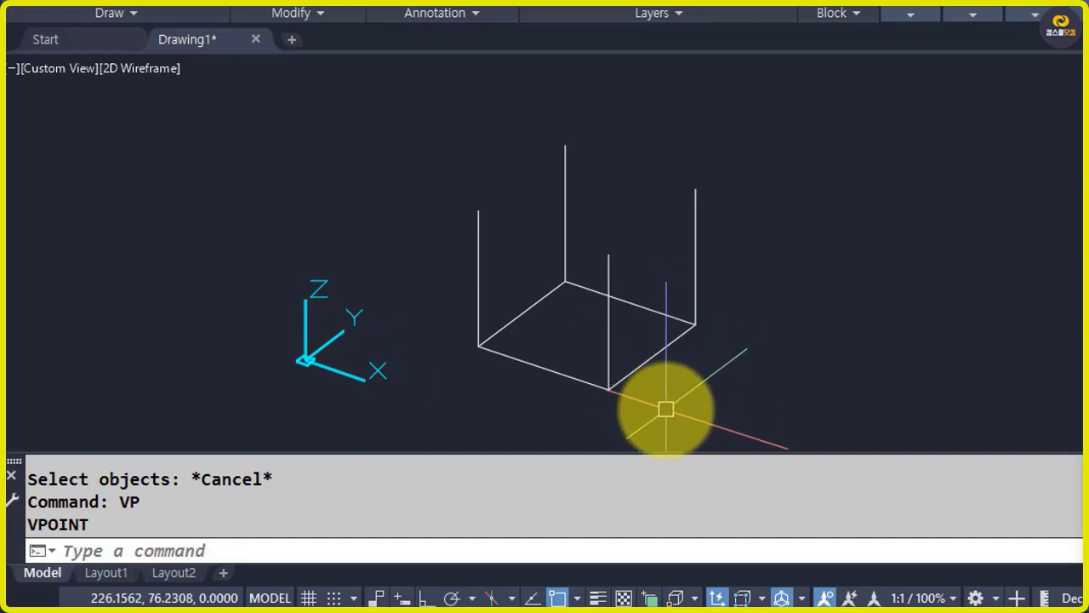
# Draw a closed loop of four lines connecting the upper endpoints of the vertical lines.
pyautogui.write('l')
pyautogui.press('Return')
pyautogui.click(479, 211)
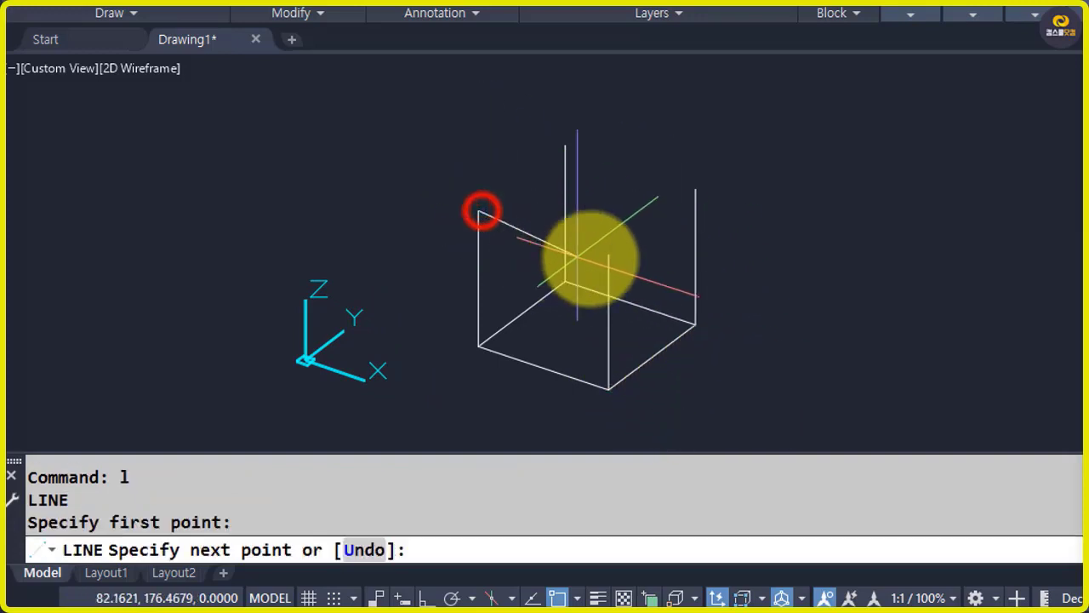
pyautogui.click(611, 254)
pyautogui.click(696, 189)
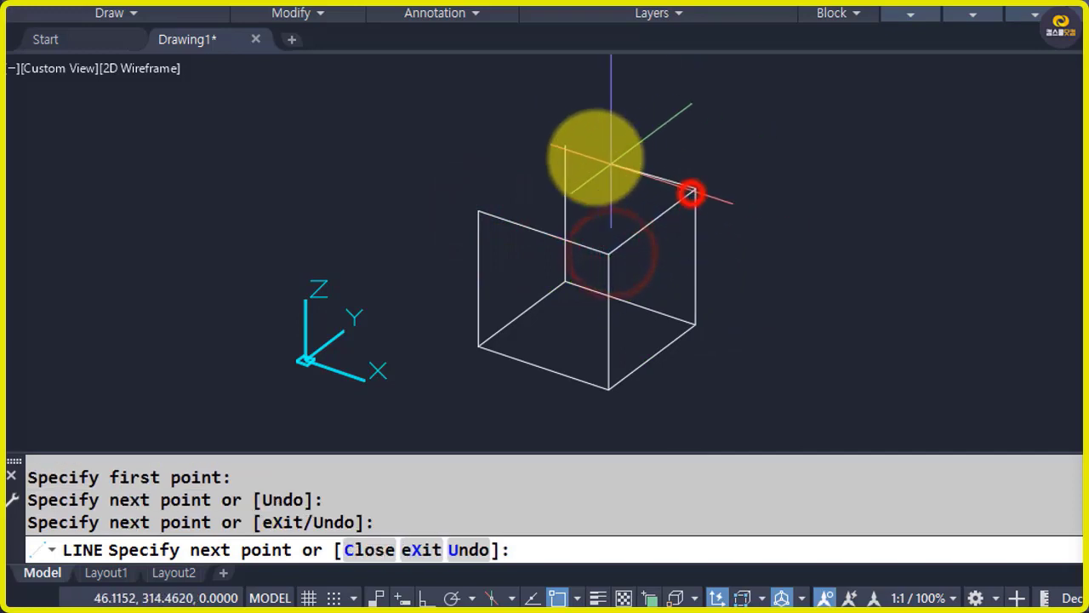
pyautogui.click(566, 146)
pyautogui.click(479, 211)
pyautogui.press('Return')
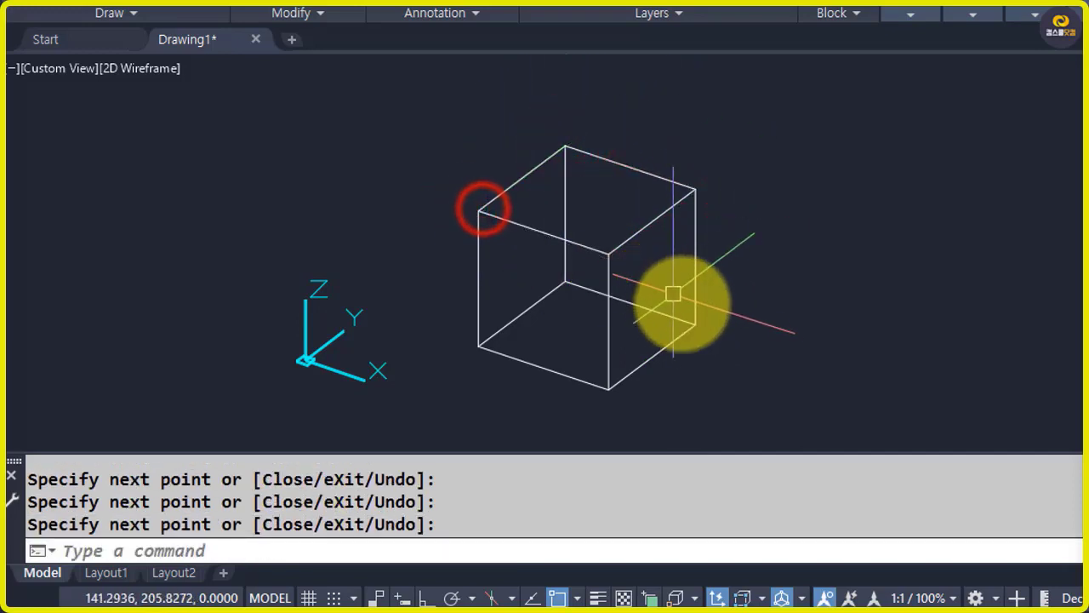
# Erase the four lines that form the cube's top face.
pyautogui.write('e')
pyautogui.press('Return')
pyautogui.click(632, 235)
pyautogui.click(625, 168)
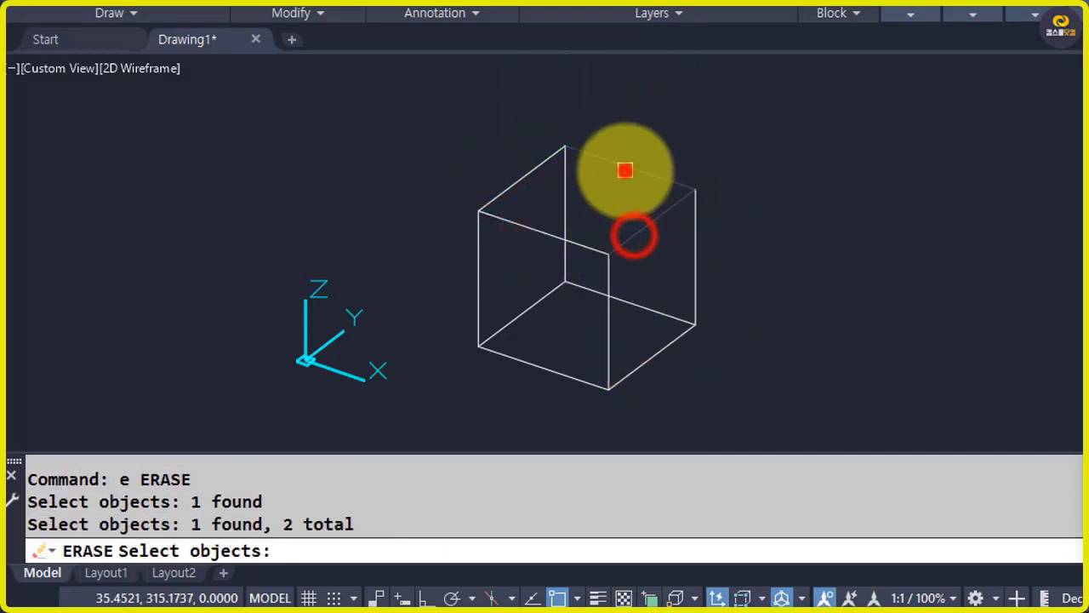
pyautogui.click(514, 170)
pyautogui.click(517, 207)
pyautogui.click(505, 218)
pyautogui.click(505, 192)
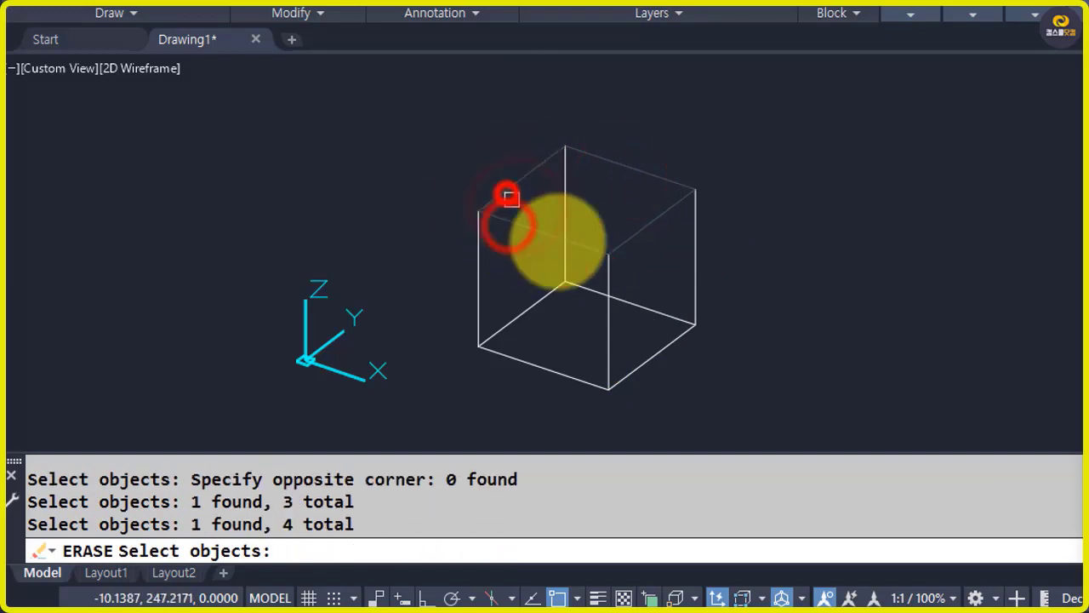
pyautogui.press('Return')
pyautogui.click(656, 310)
pyautogui.click(529, 306)
pyautogui.click(517, 360)
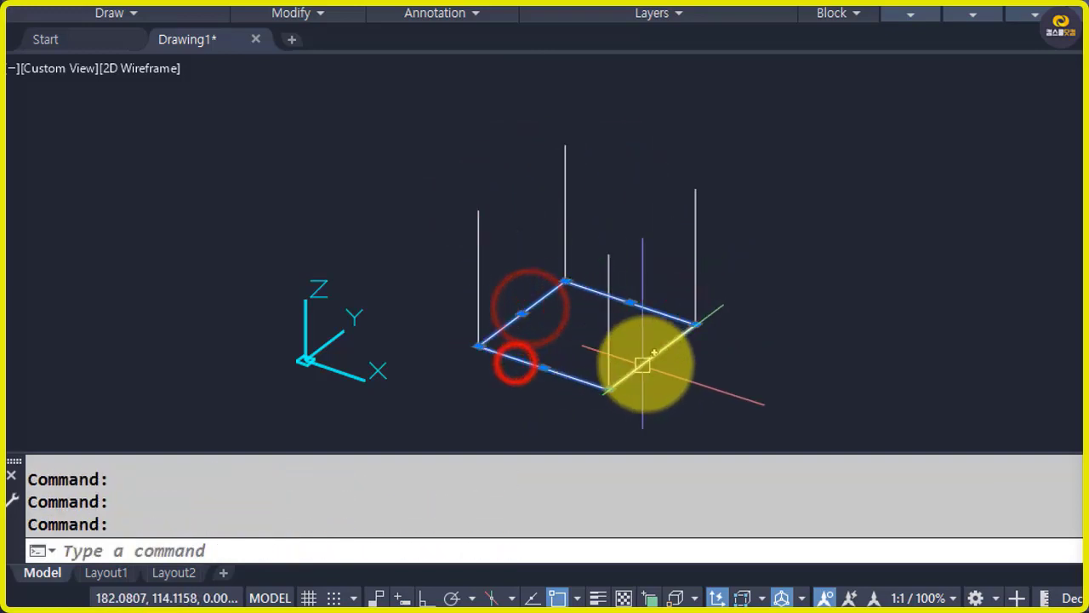
pyautogui.click(647, 361)
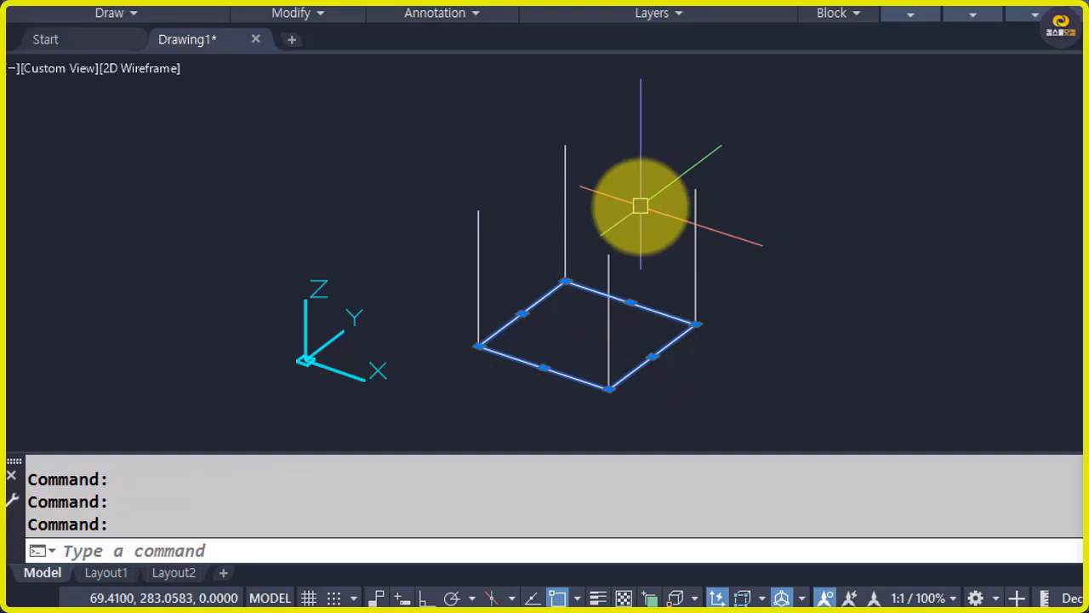
pyautogui.press('Escape')
# Copy the four base square lines upward, from the leftmost base corner to the upper endpoint of the vertical line there.
pyautogui.write('co')
pyautogui.press('Return')
pyautogui.click(645, 364)
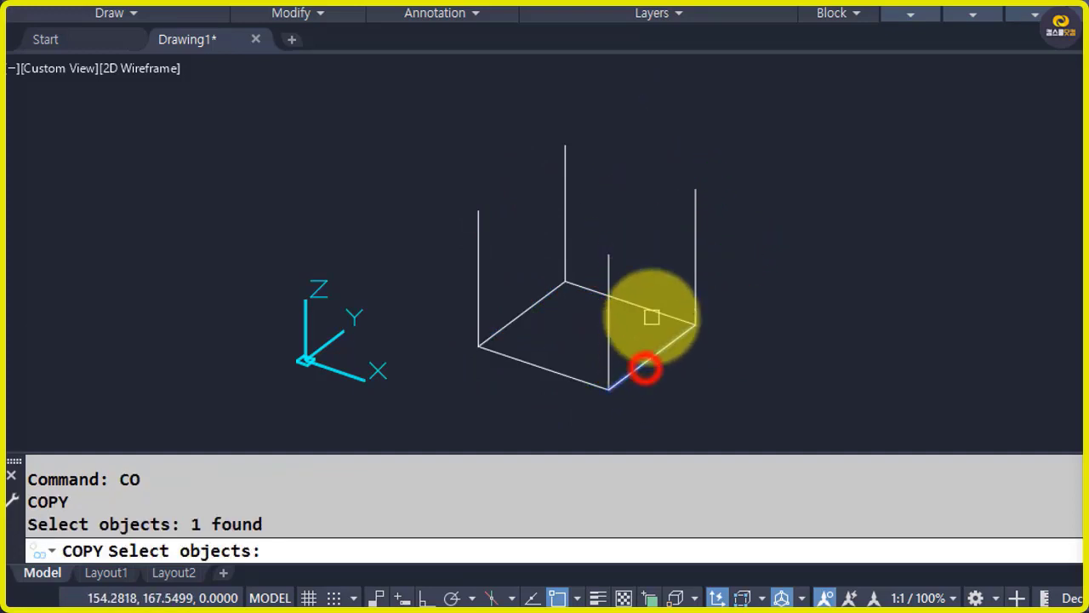
pyautogui.click(649, 310)
pyautogui.click(534, 307)
pyautogui.click(537, 363)
pyautogui.press('Return')
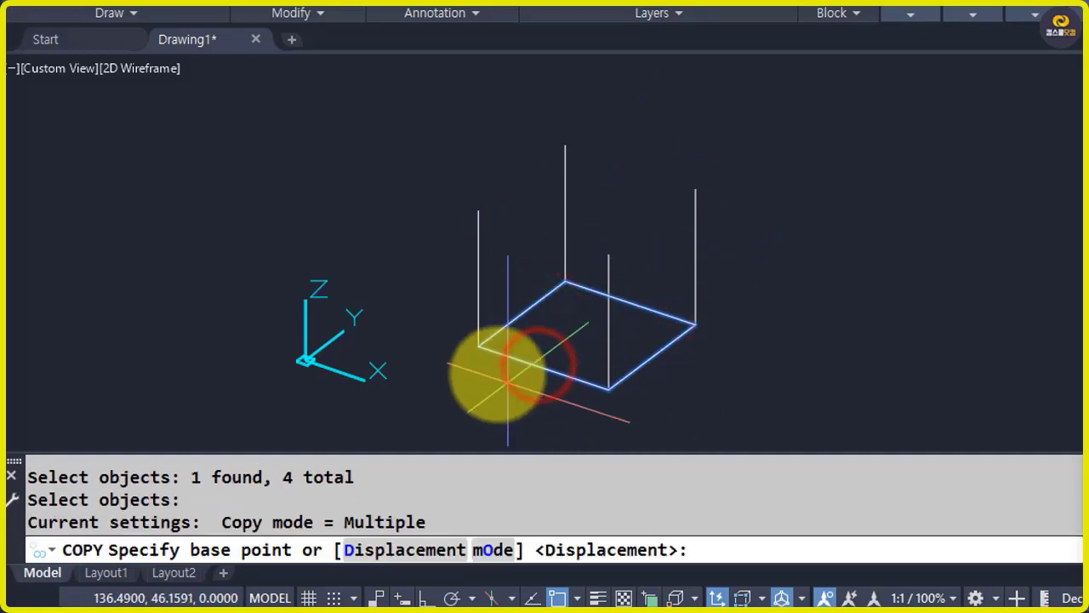
pyautogui.click(479, 347)
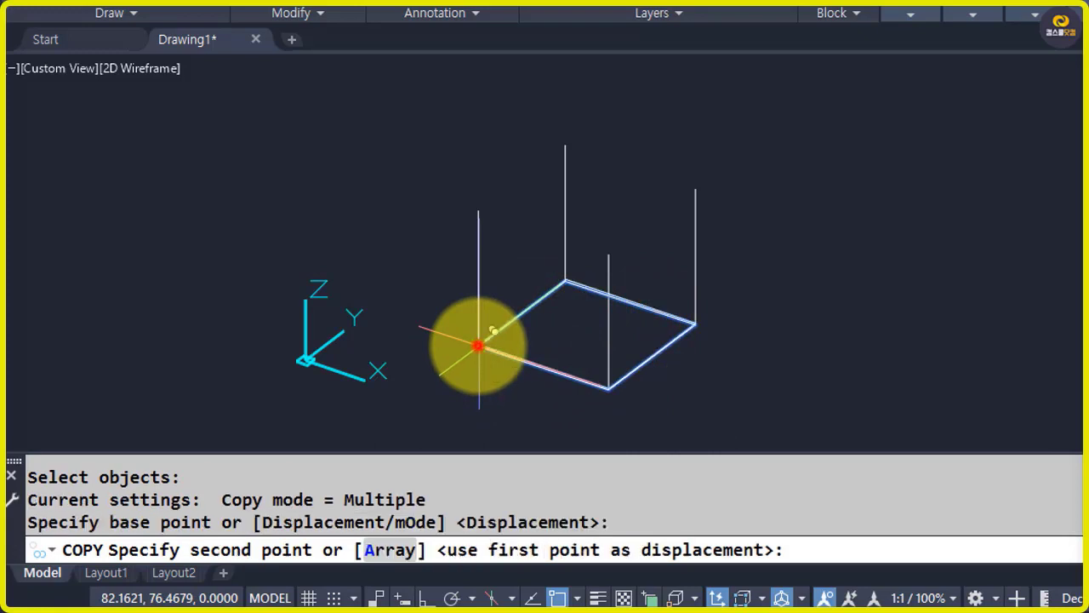
pyautogui.click(478, 210)
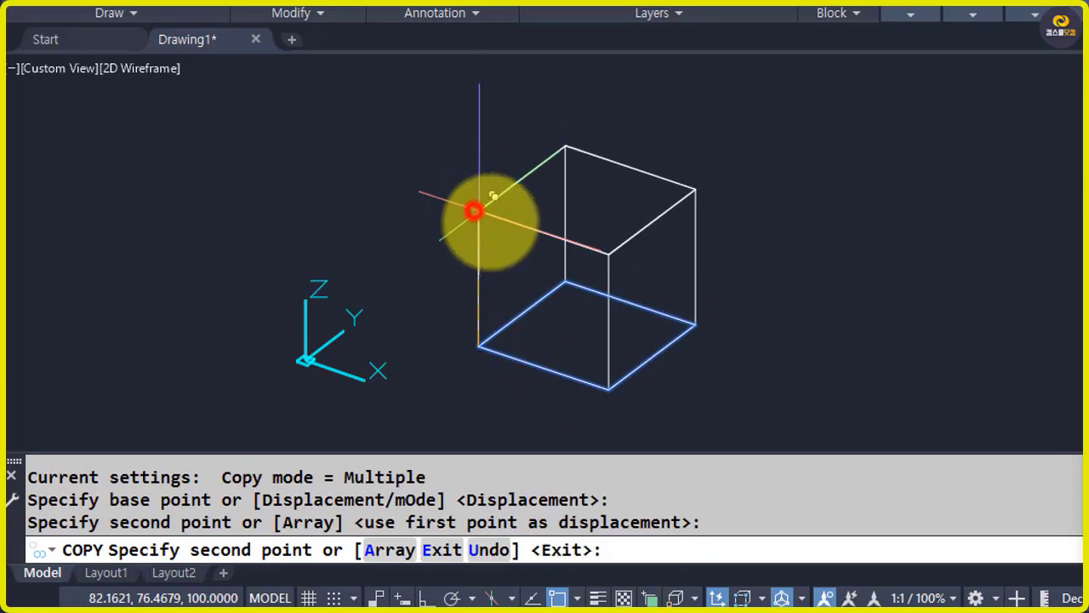
pyautogui.press('Return')
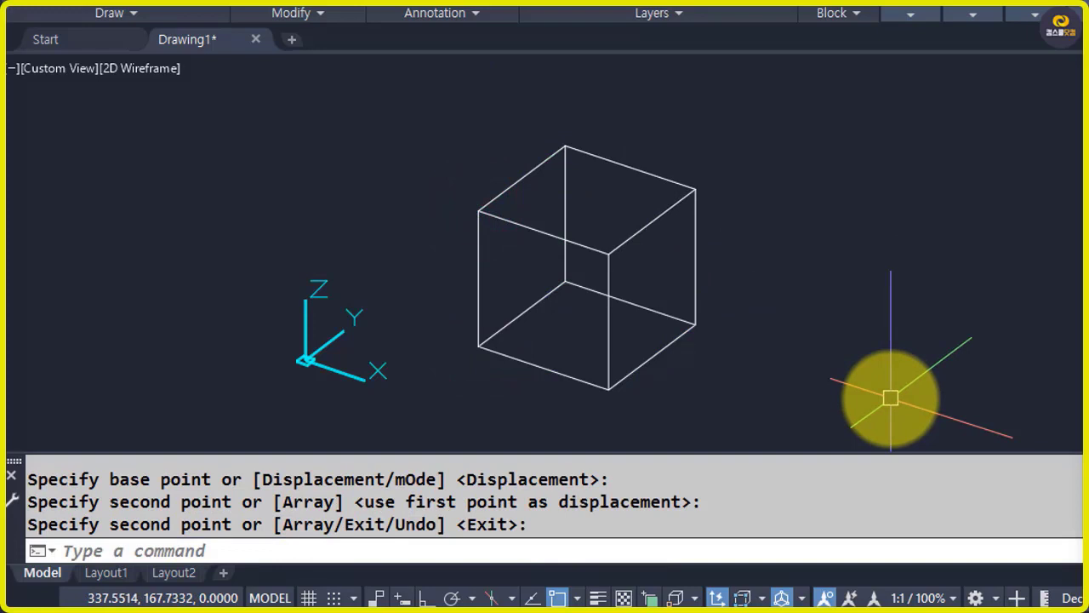
pyautogui.scroll(3, 646, 372)
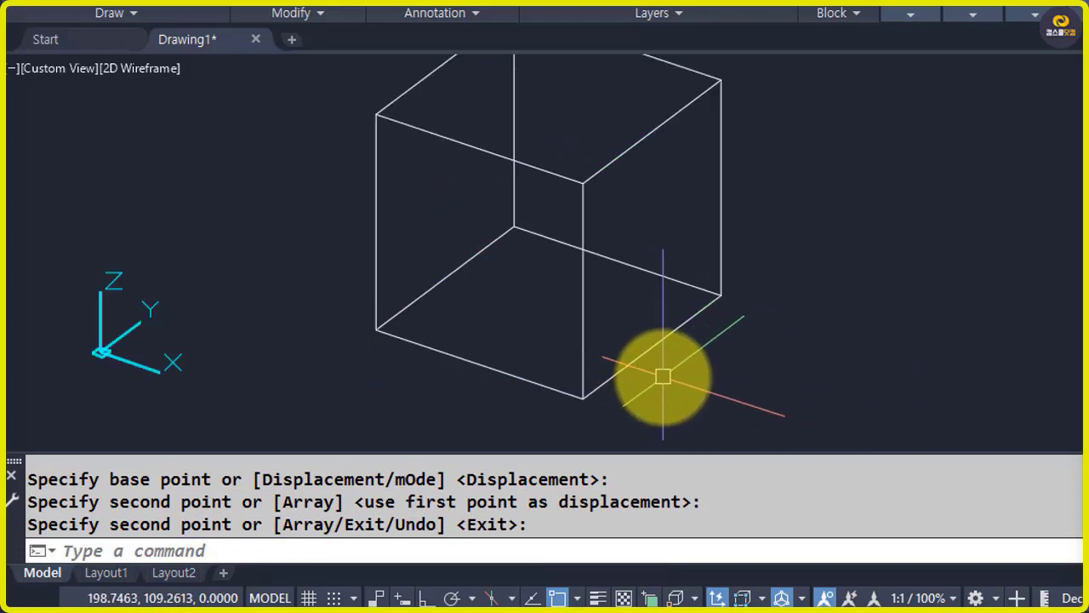
pyautogui.moveTo(579, 279); pyautogui.dragTo(575, 294, button='middle')
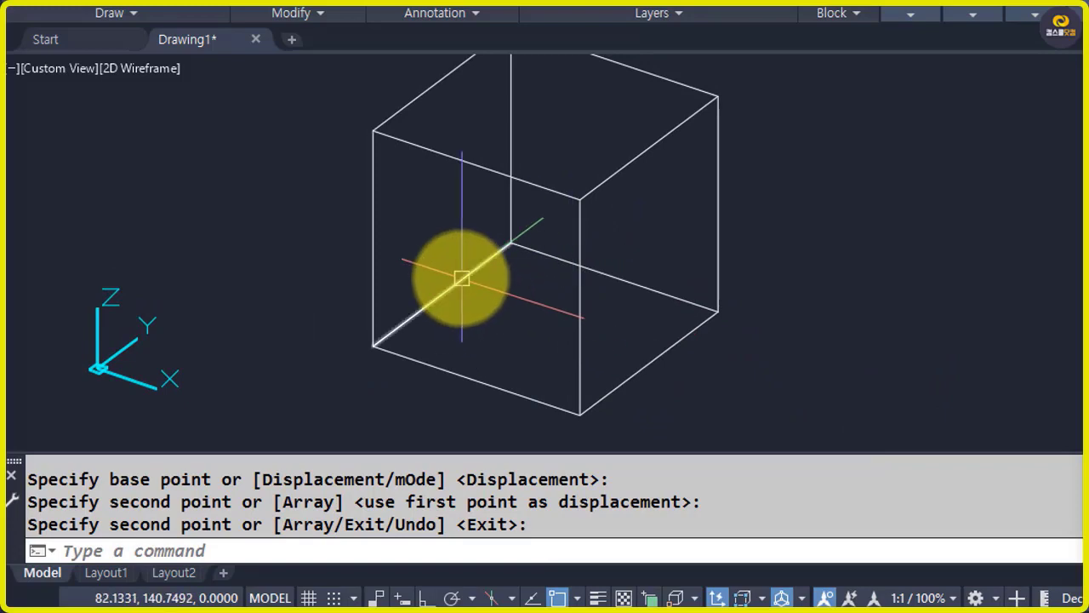
pyautogui.click(461, 279)
pyautogui.click(605, 275)
pyautogui.click(654, 340)
pyautogui.click(650, 363)
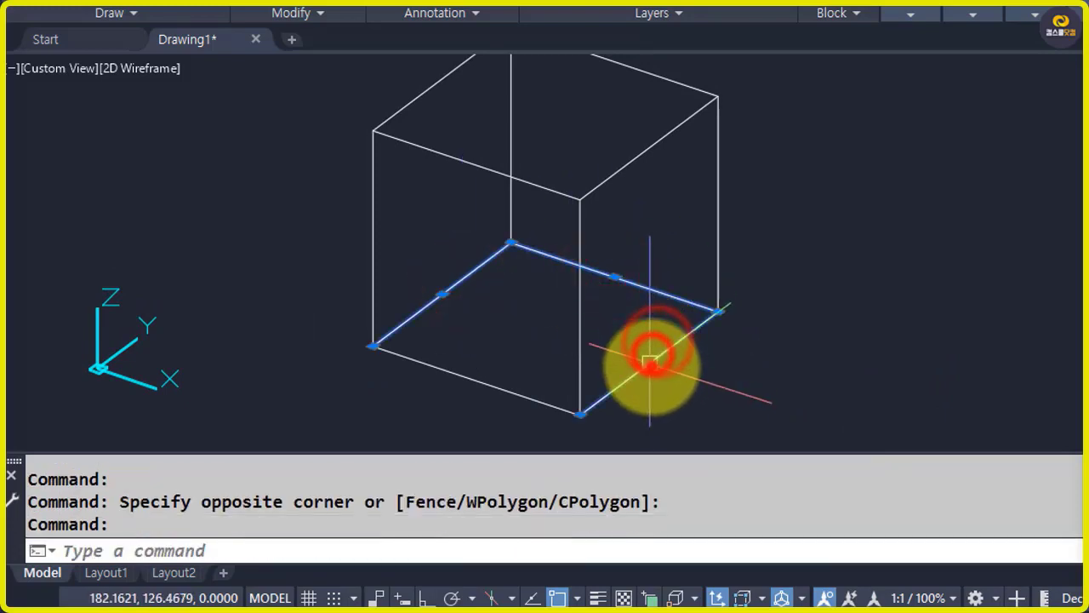
pyautogui.click(511, 391)
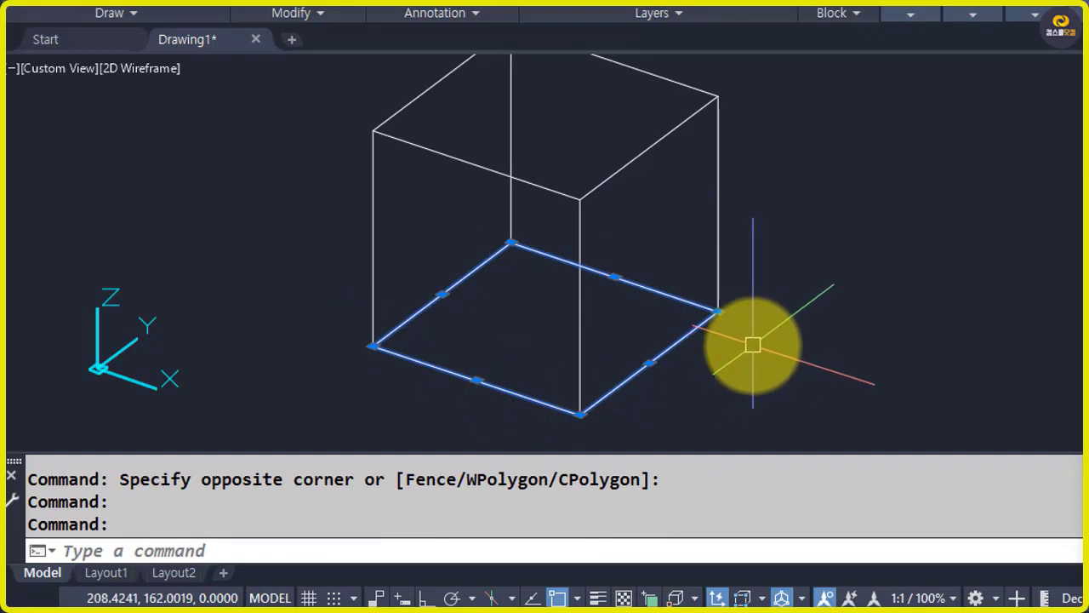
pyautogui.press('Escape')
pyautogui.write('l')
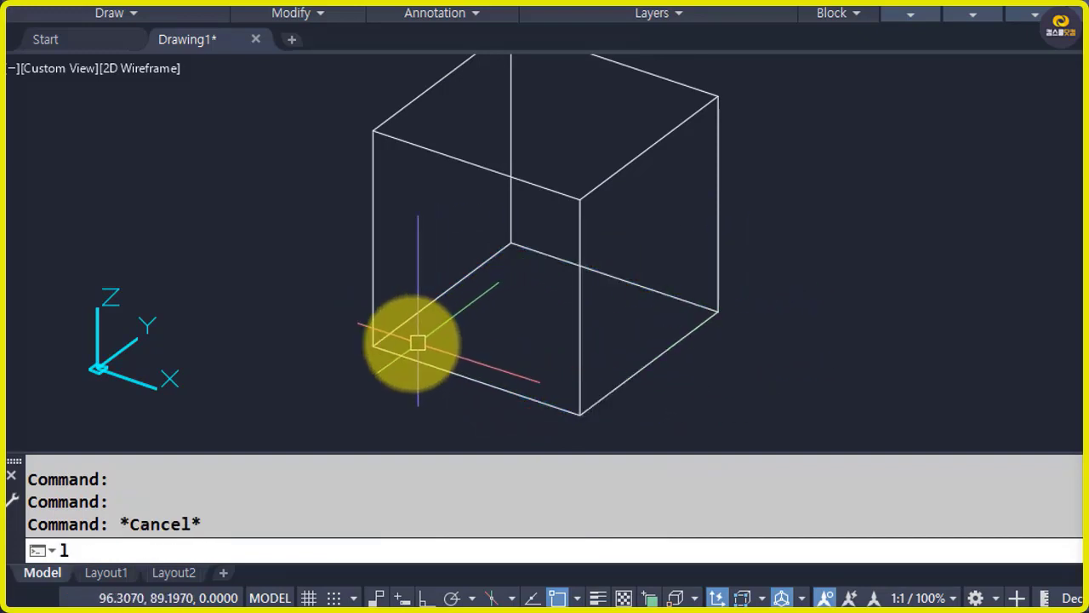
pyautogui.press('Return')
pyautogui.click(389, 344)
pyautogui.press('Escape')
pyautogui.press('Escape')
# Draw a diagonal line across the cube's base from its leftmost corner to its rightmost corner.
pyautogui.write('l')
pyautogui.press('Return')
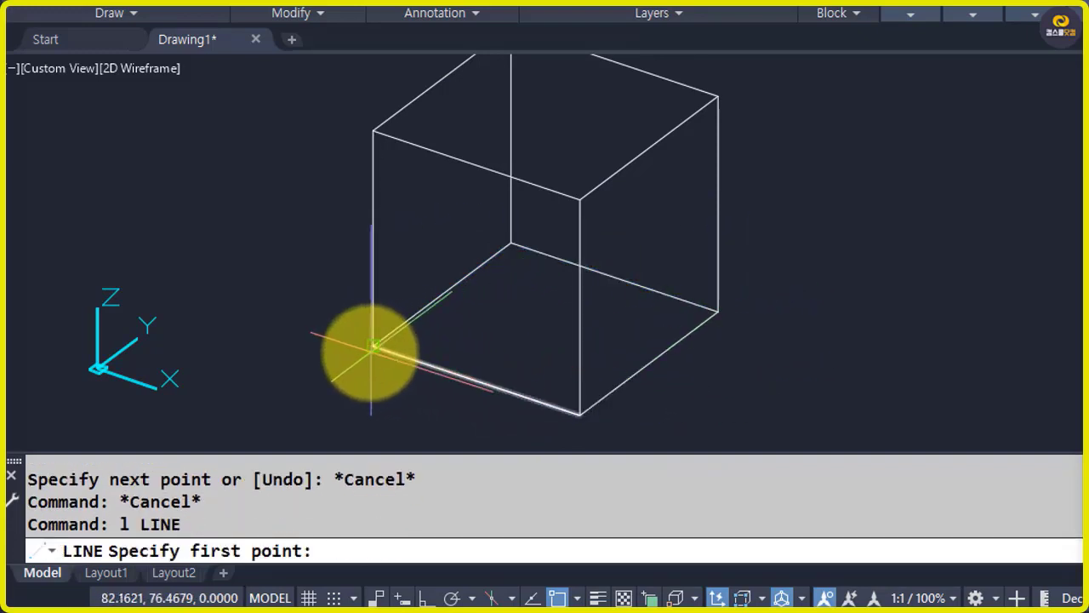
pyautogui.click(372, 346)
pyautogui.click(715, 314)
pyautogui.press('Return')
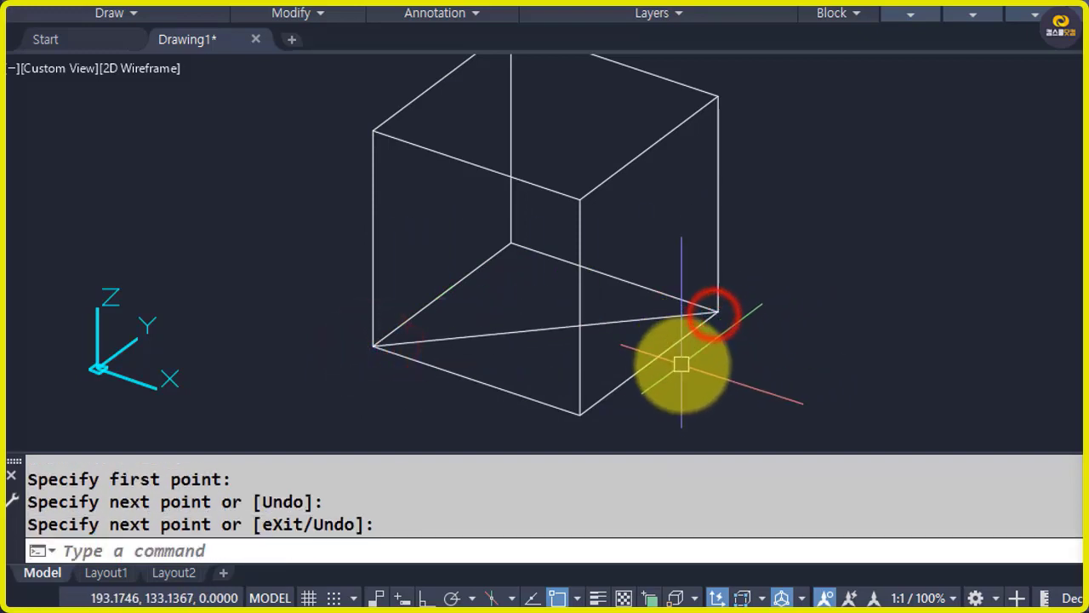
# Draw a circle of radius 30 centred on the midpoint of the cube's base diagonal.
pyautogui.write('c')
pyautogui.press('Return')
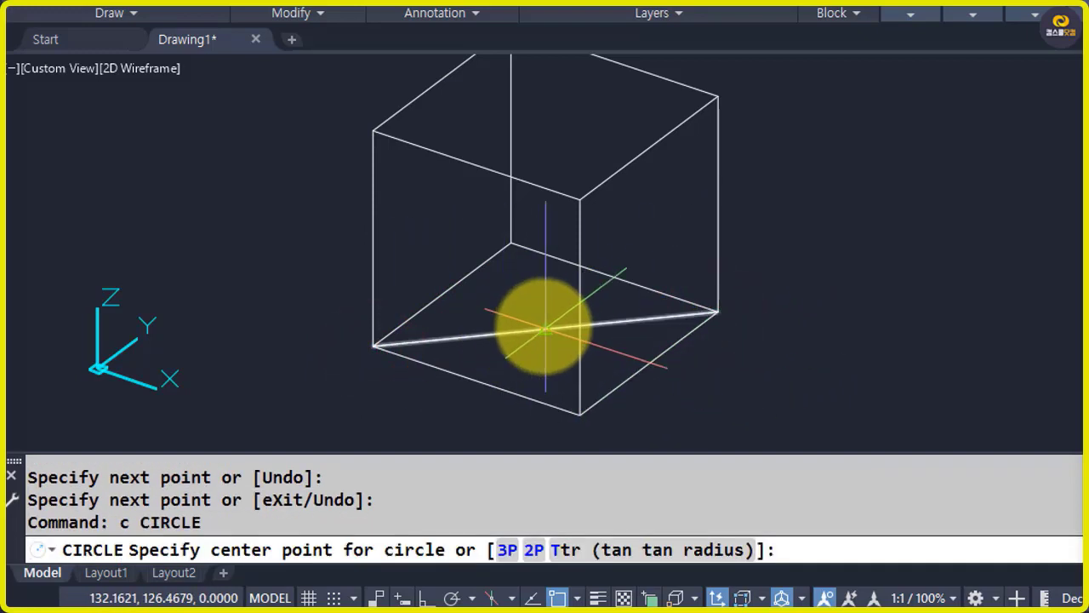
pyautogui.click(544, 327)
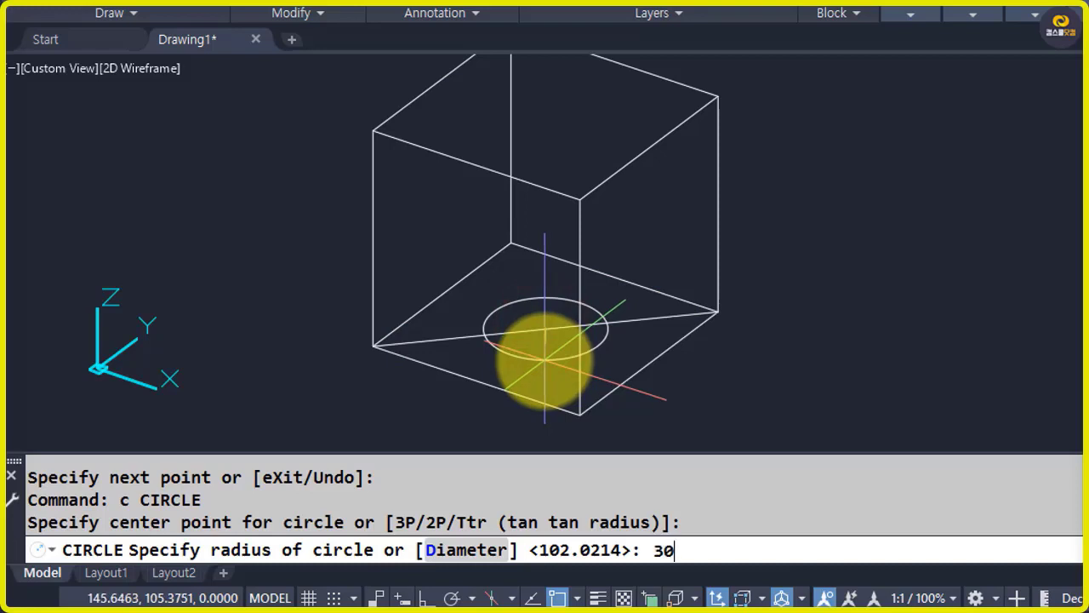
pyautogui.press('Return')
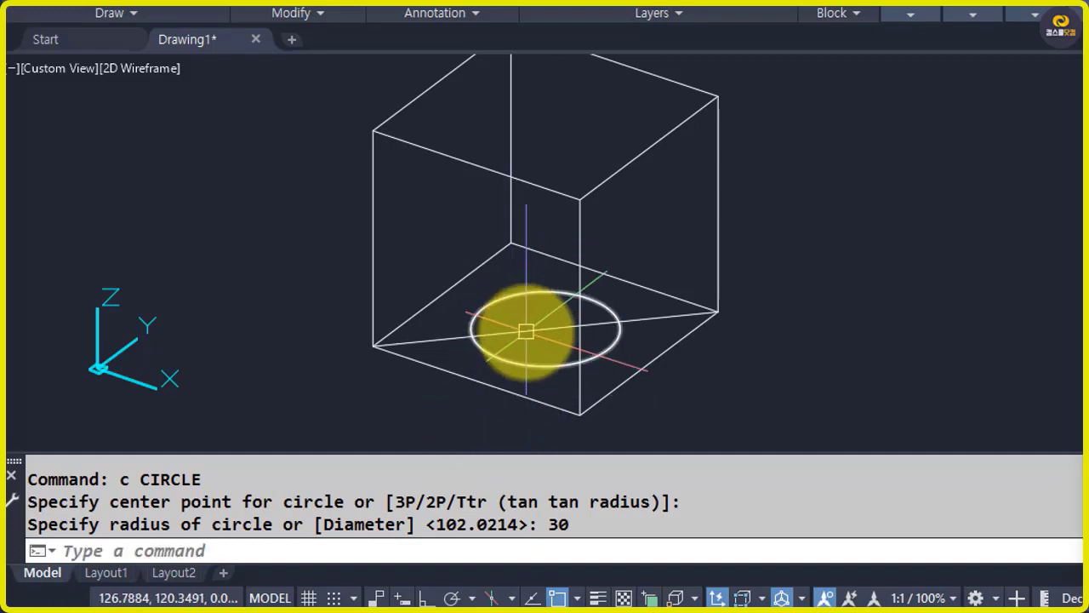
pyautogui.click(528, 296)
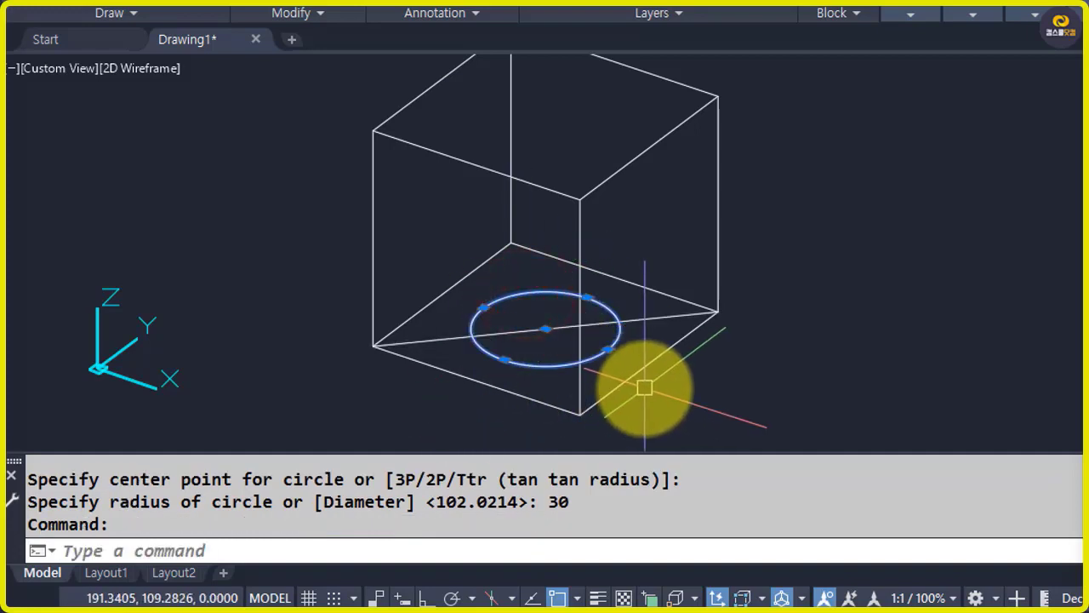
pyautogui.press('Escape')
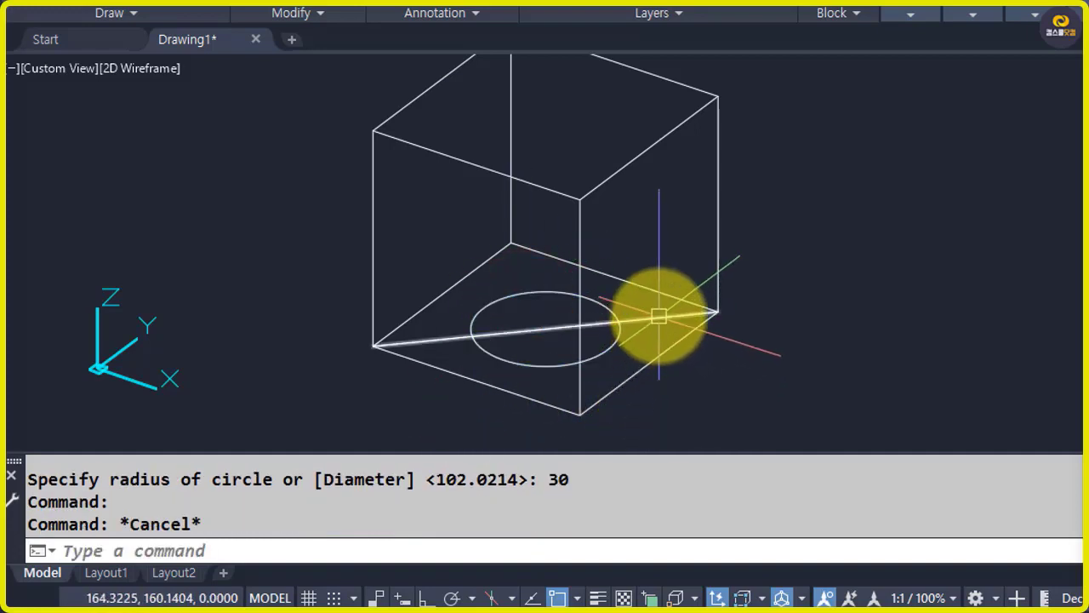
# Erase the diagonal line on the cube's base.
pyautogui.click(658, 317)
pyautogui.write('e')
pyautogui.press('Return')
# Draw a diagonal line across the cube's top face from its leftmost corner to its rightmost corner.
pyautogui.moveTo(620, 240); pyautogui.dragTo(627, 326, button='middle')
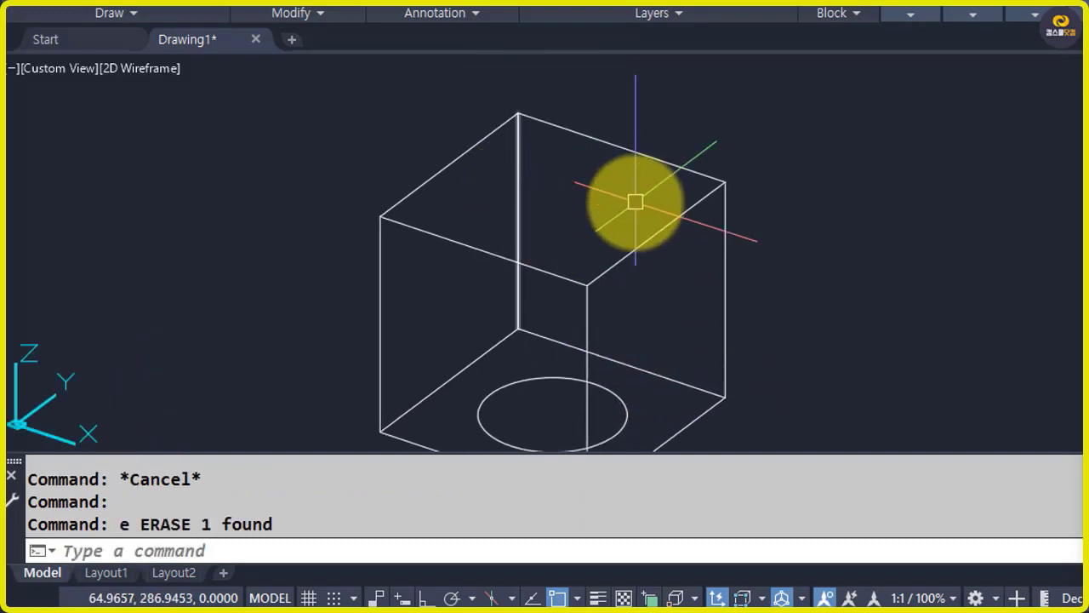
pyautogui.scroll(-2, 634, 204)
pyautogui.moveTo(635, 214); pyautogui.dragTo(571, 235, button='middle')
pyautogui.write('l')
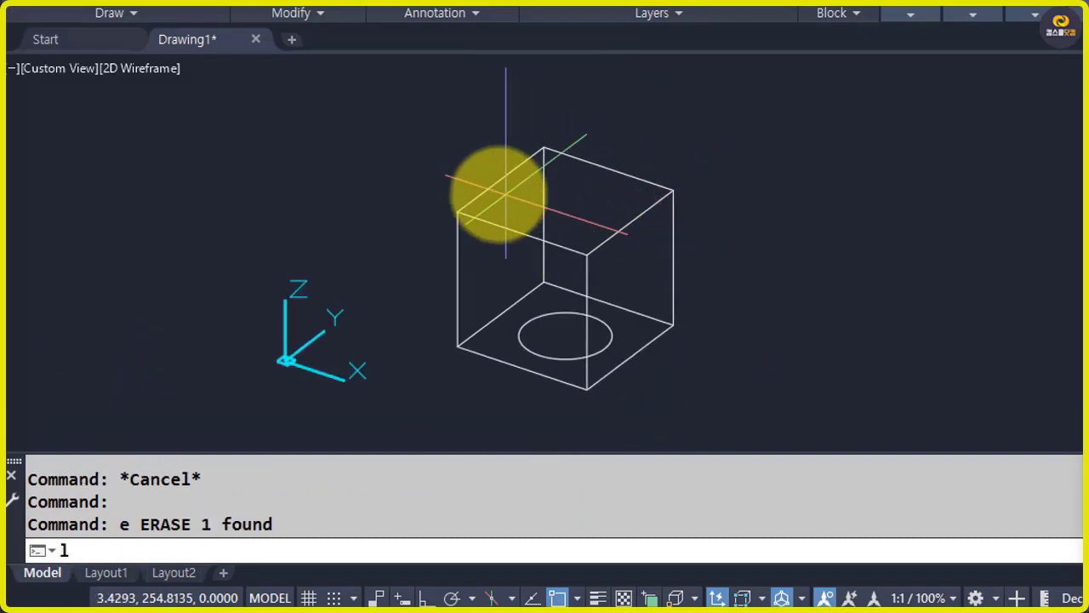
pyautogui.press('Return')
pyautogui.click(461, 211)
pyautogui.click(669, 190)
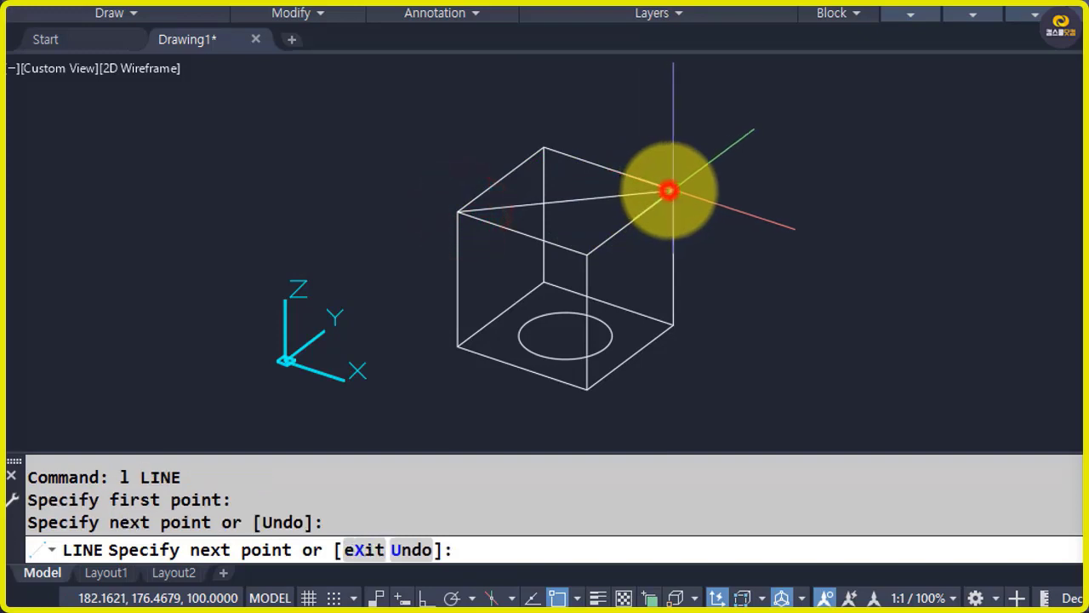
pyautogui.press('Return')
# Draw a circle of radius 30 centred on the midpoint of the top face's diagonal.
pyautogui.write('c')
pyautogui.press('Return')
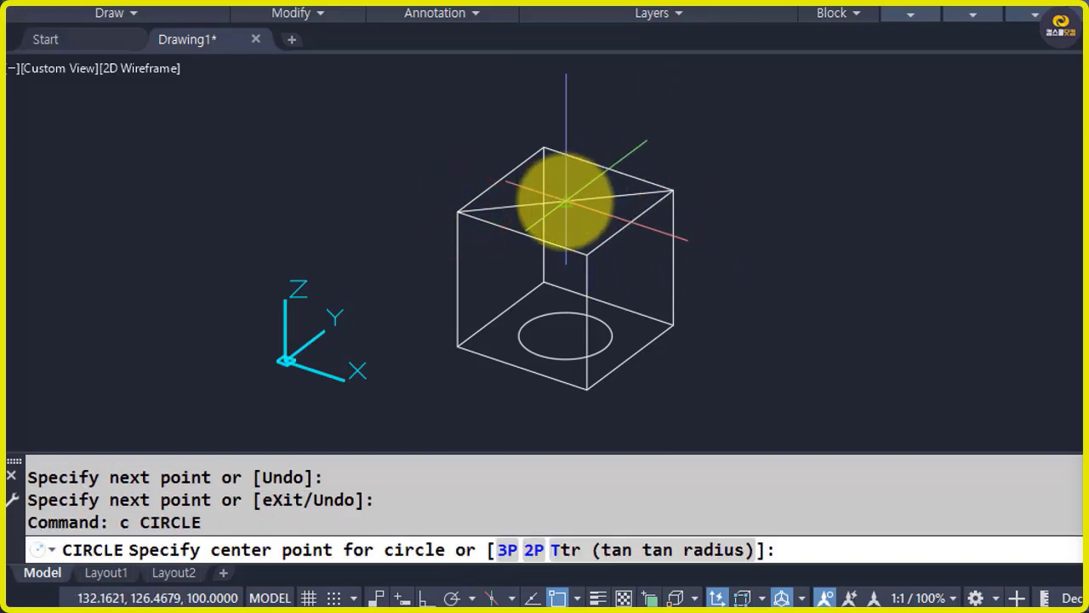
pyautogui.click(565, 202)
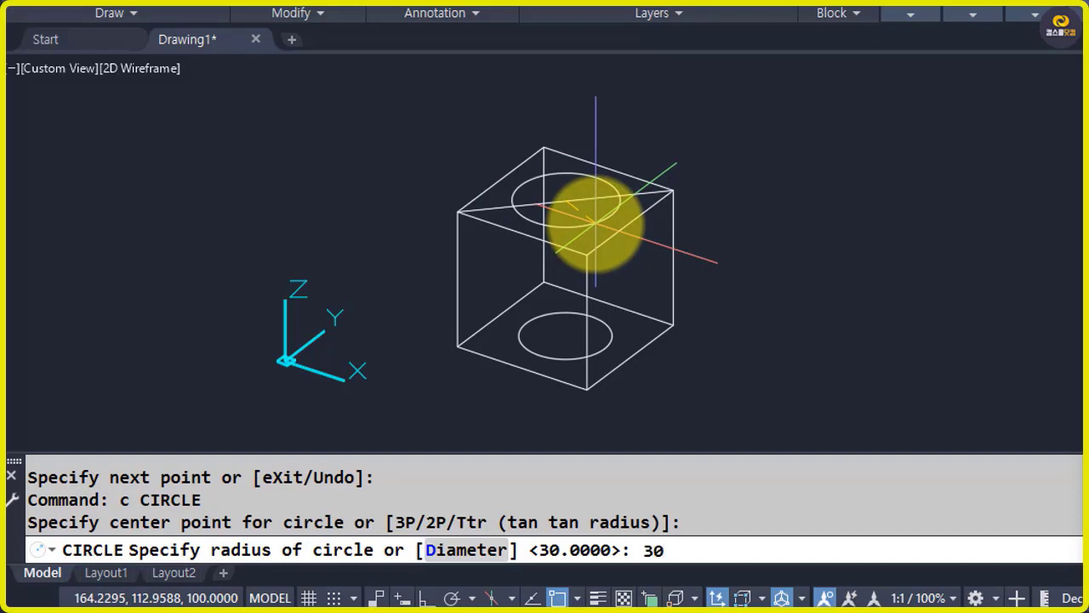
pyautogui.press('Return')
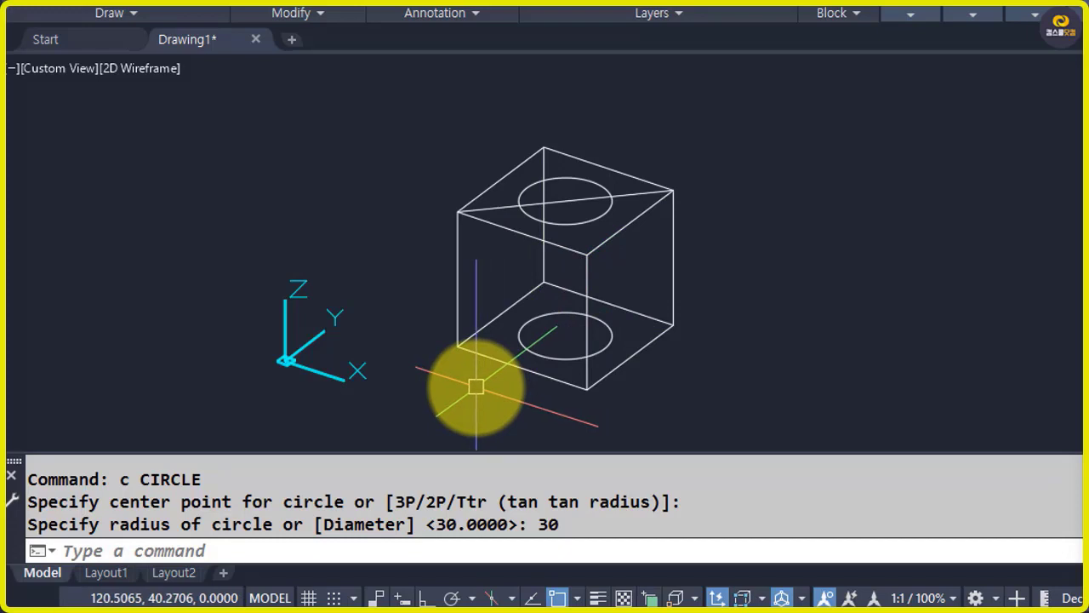
pyautogui.click(578, 178)
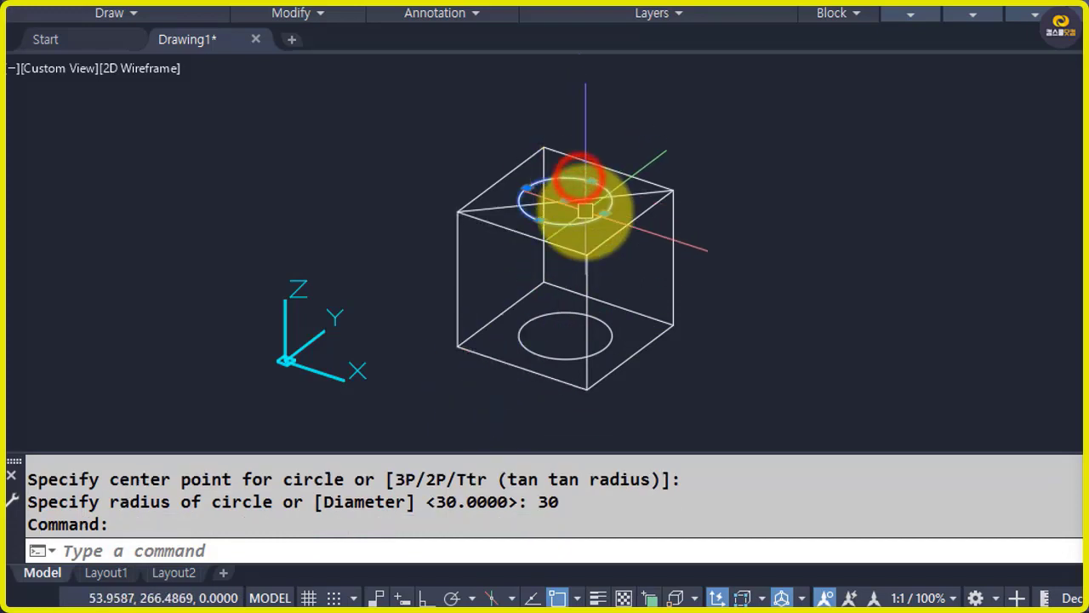
pyautogui.press('Escape')
pyautogui.click(589, 201)
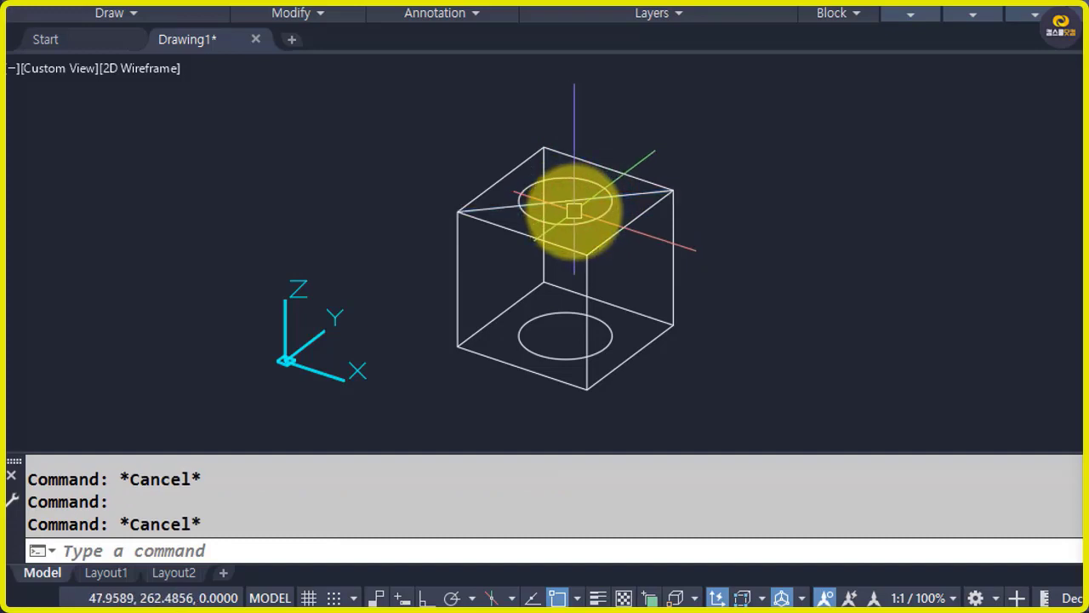
pyautogui.press('Escape')
pyautogui.moveTo(811, 371); pyautogui.dragTo(720, 343, button='middle')
pyautogui.write('l')
pyautogui.press('Return')
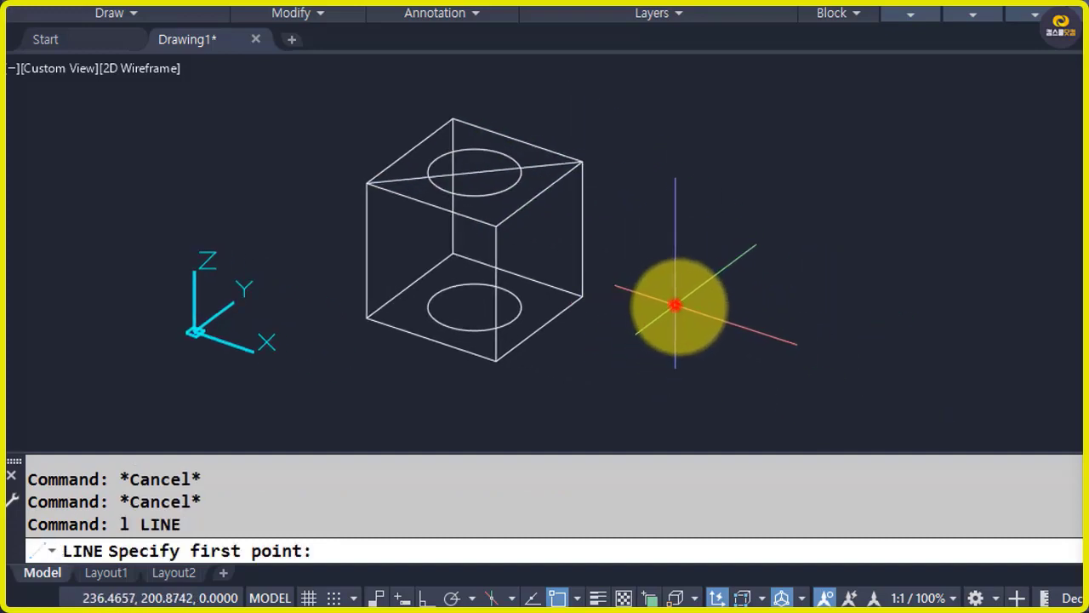
pyautogui.click(674, 305)
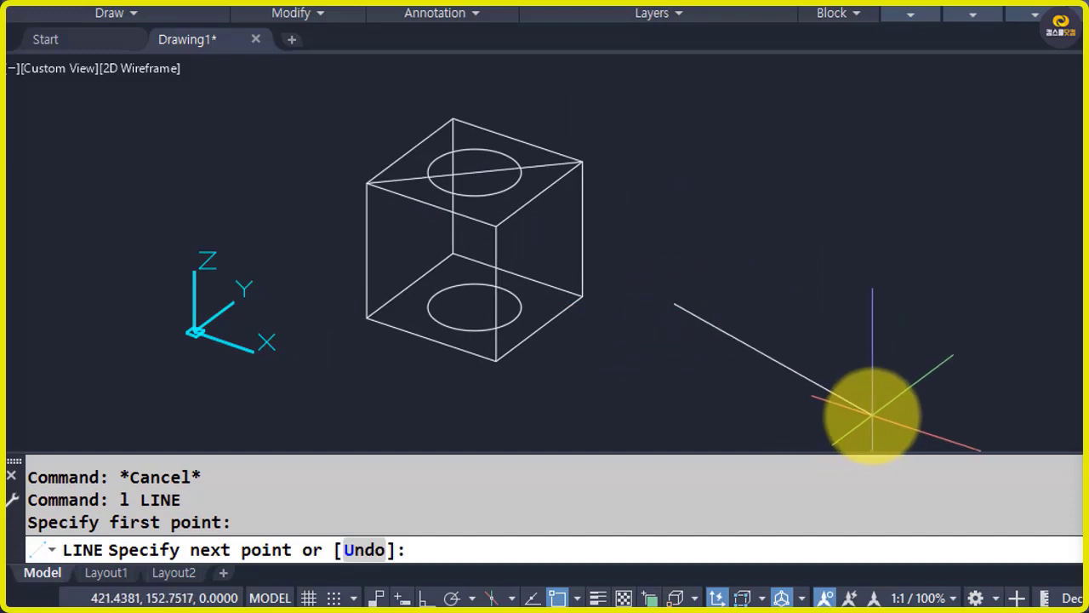
pyautogui.press('Escape')
# Erase the diagonal line on the cube's top face.
pyautogui.scroll(2, 568, 181)
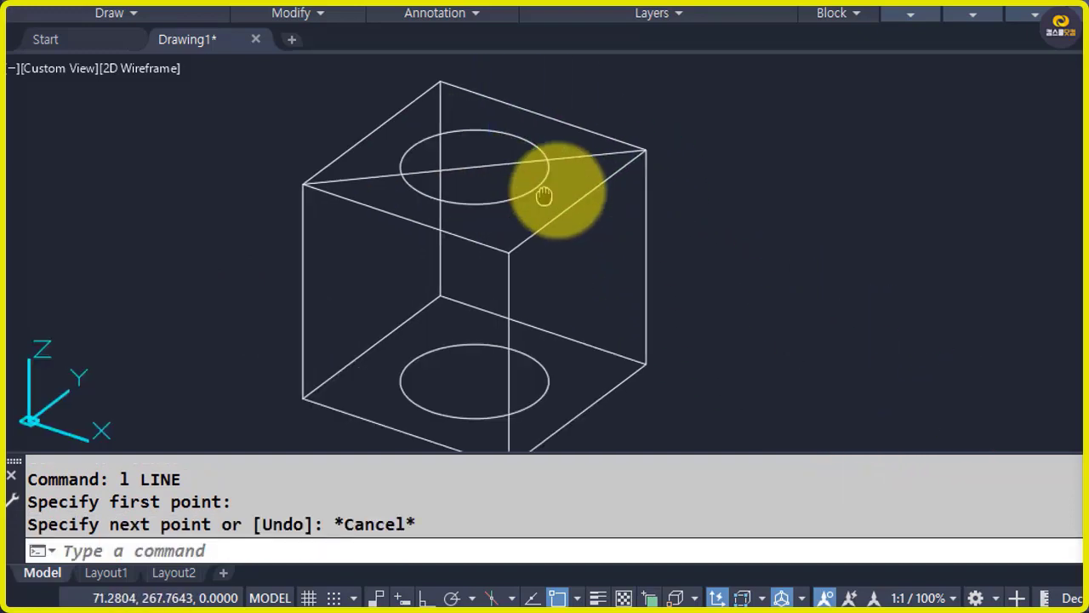
pyautogui.moveTo(547, 182); pyautogui.dragTo(590, 193, button='middle')
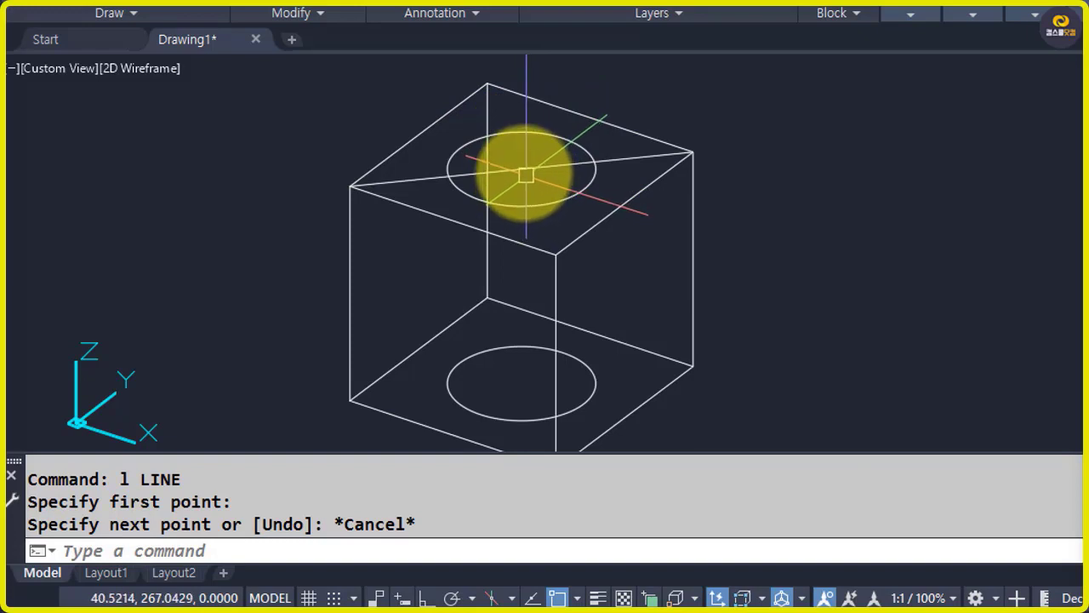
pyautogui.moveTo(524, 167)
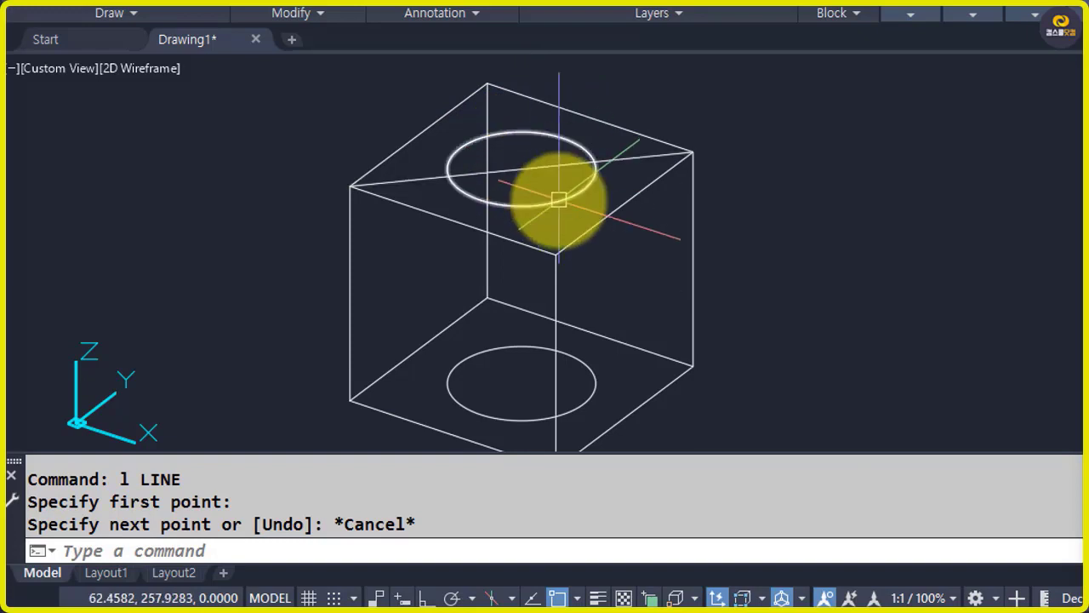
pyautogui.write('e')
pyautogui.press('Return')
pyautogui.click(618, 159)
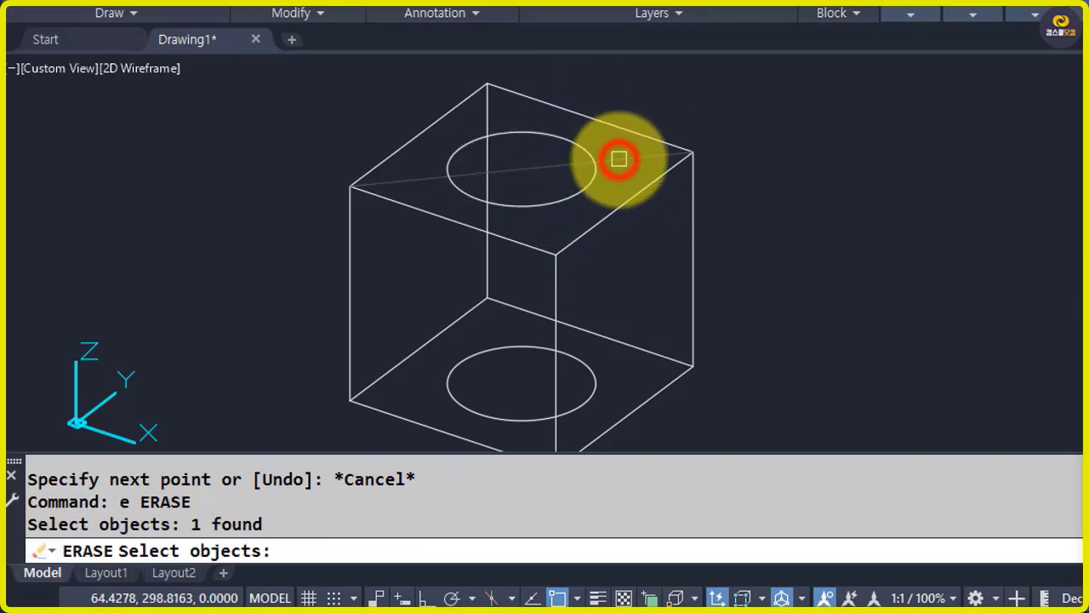
pyautogui.press('Return')
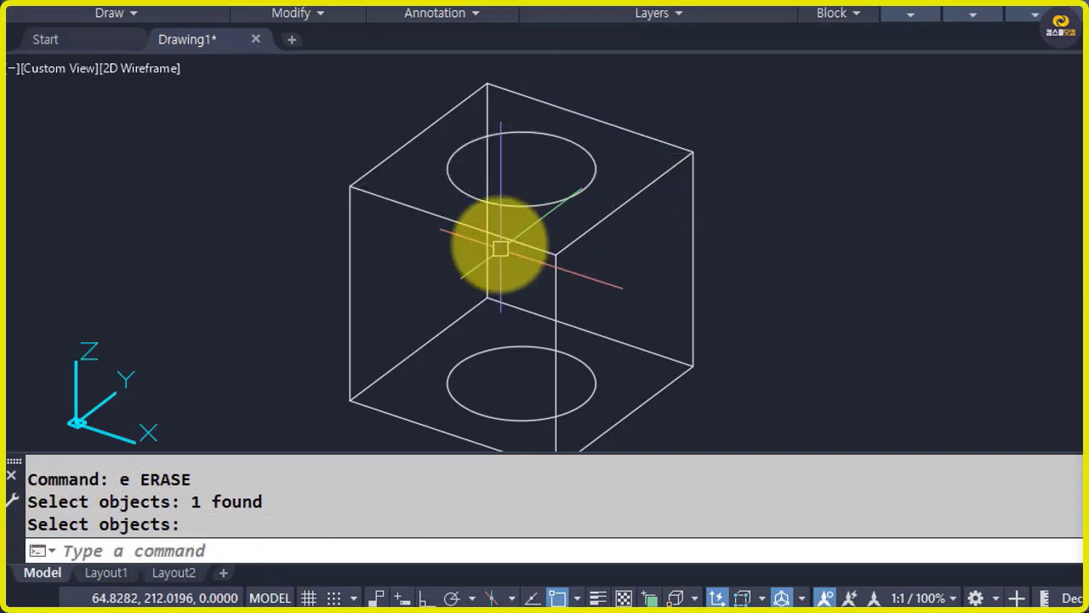
# Set the colour of the four lines bounding the cube's front face to red.
pyautogui.moveTo(499, 246); pyautogui.dragTo(502, 198, button='middle')
pyautogui.click(513, 189)
pyautogui.click(352, 198)
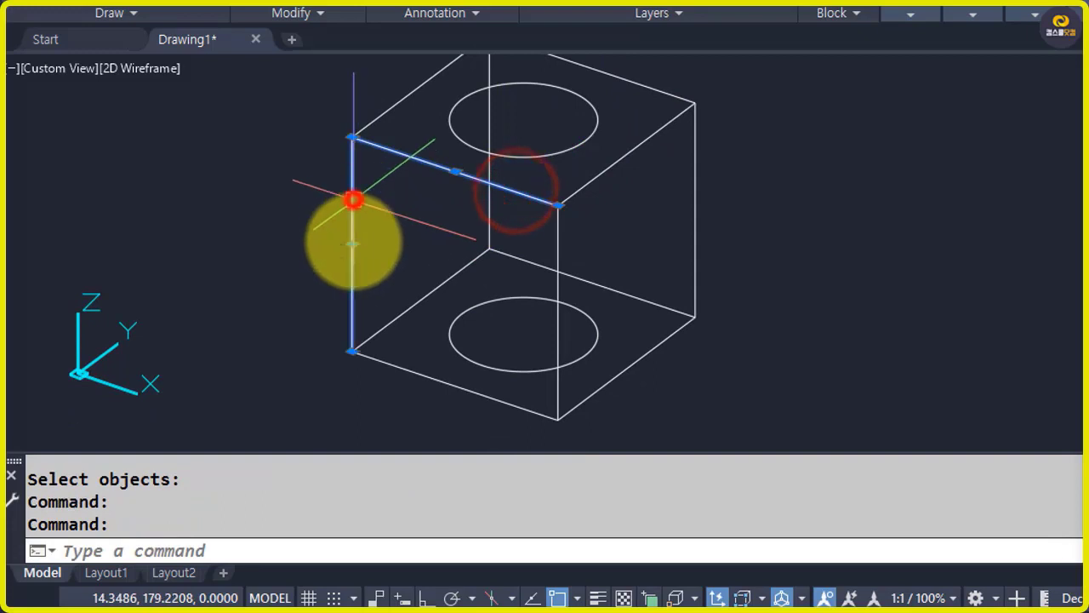
pyautogui.click(387, 359)
pyautogui.click(557, 251)
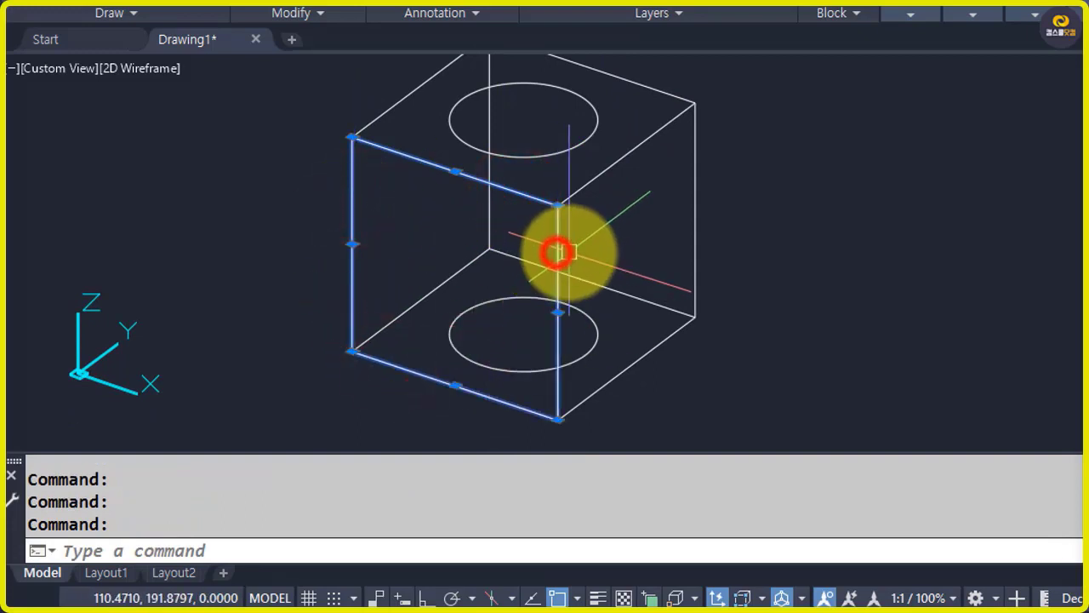
pyautogui.click(923, 18)
pyautogui.click(1016, 38)
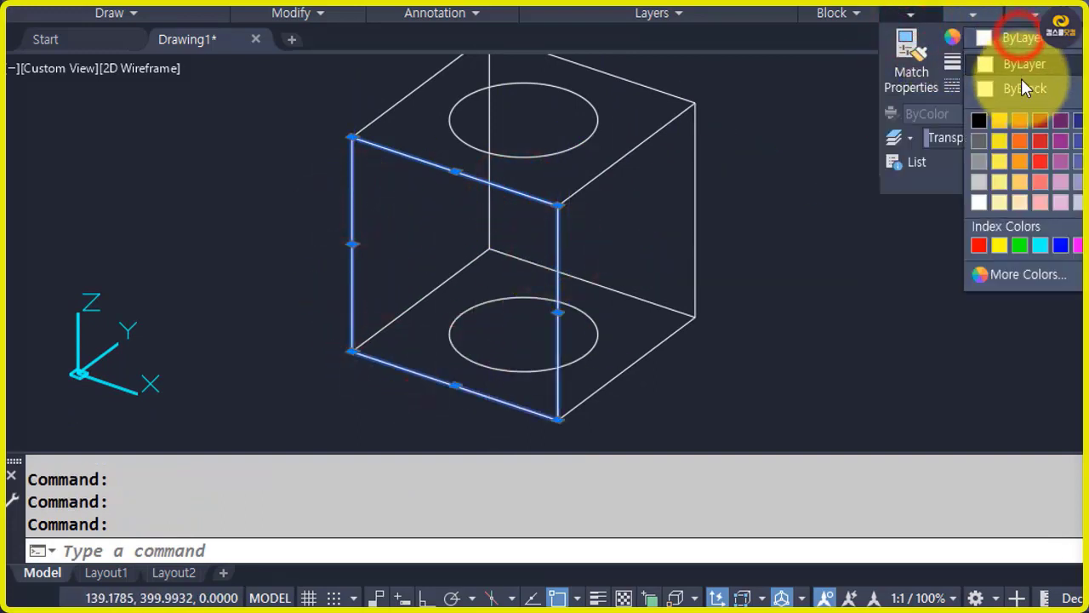
pyautogui.click(980, 245)
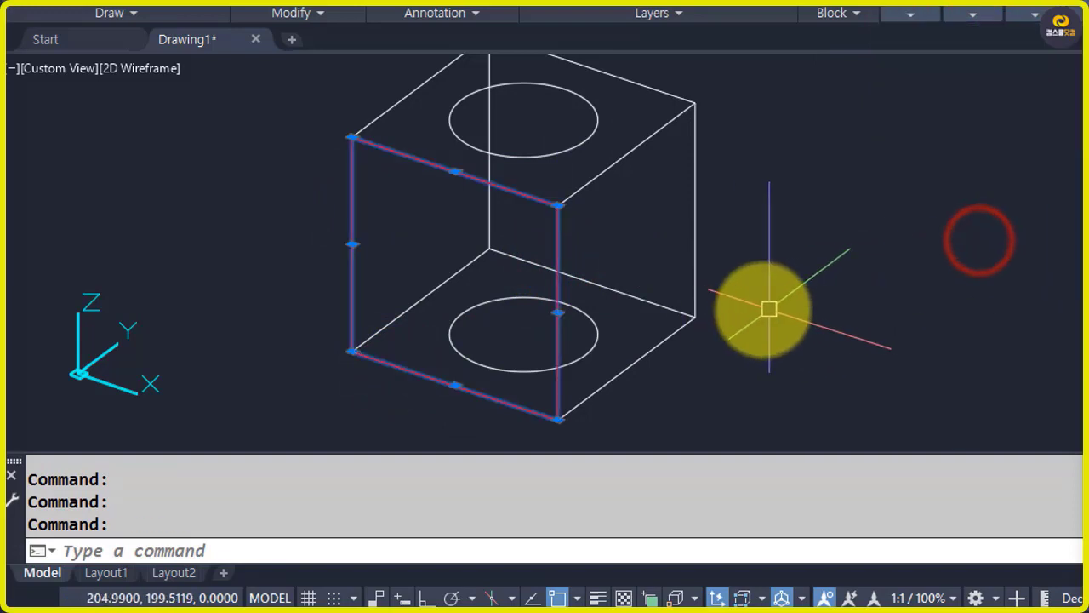
pyautogui.press('Escape')
# Draw a diagonal line across the red front face from its lower-left corner to its upper-right corner.
pyautogui.moveTo(719, 288); pyautogui.dragTo(795, 292, button='middle')
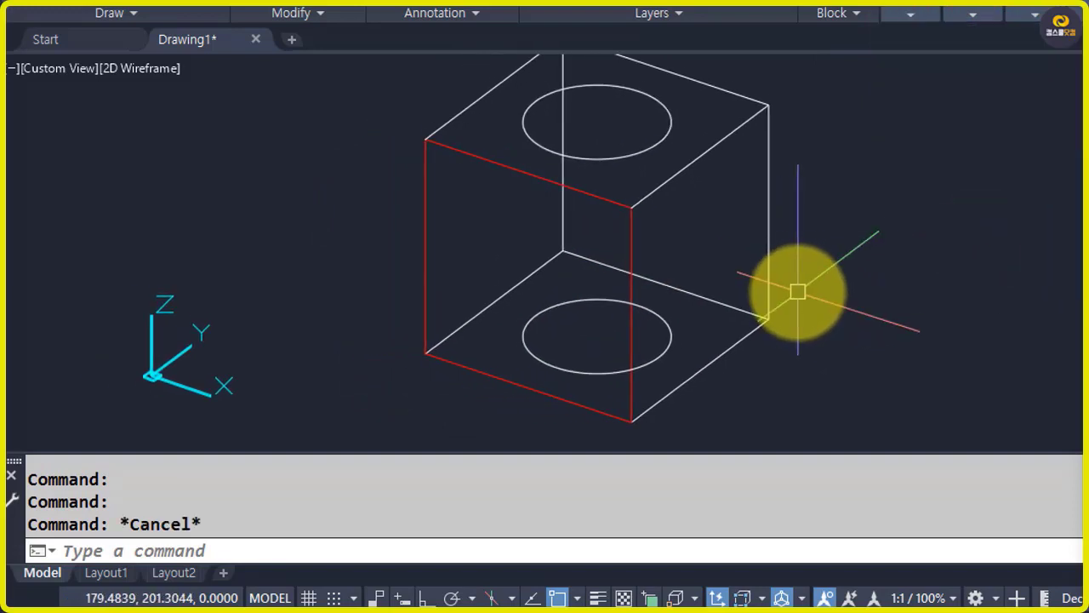
pyautogui.write('l')
pyautogui.press('Return')
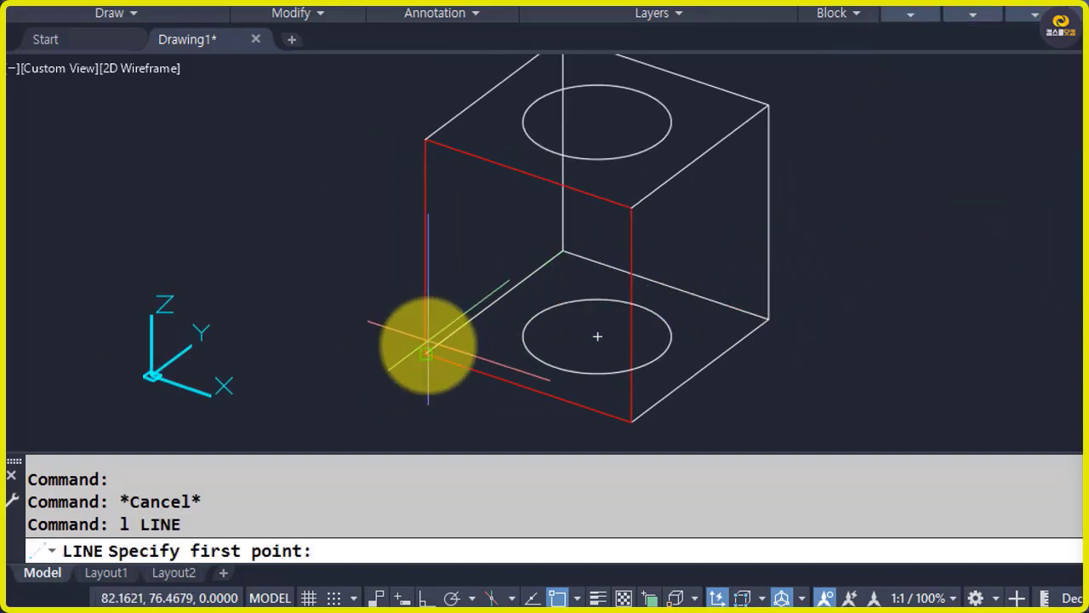
pyautogui.click(426, 351)
pyautogui.click(630, 214)
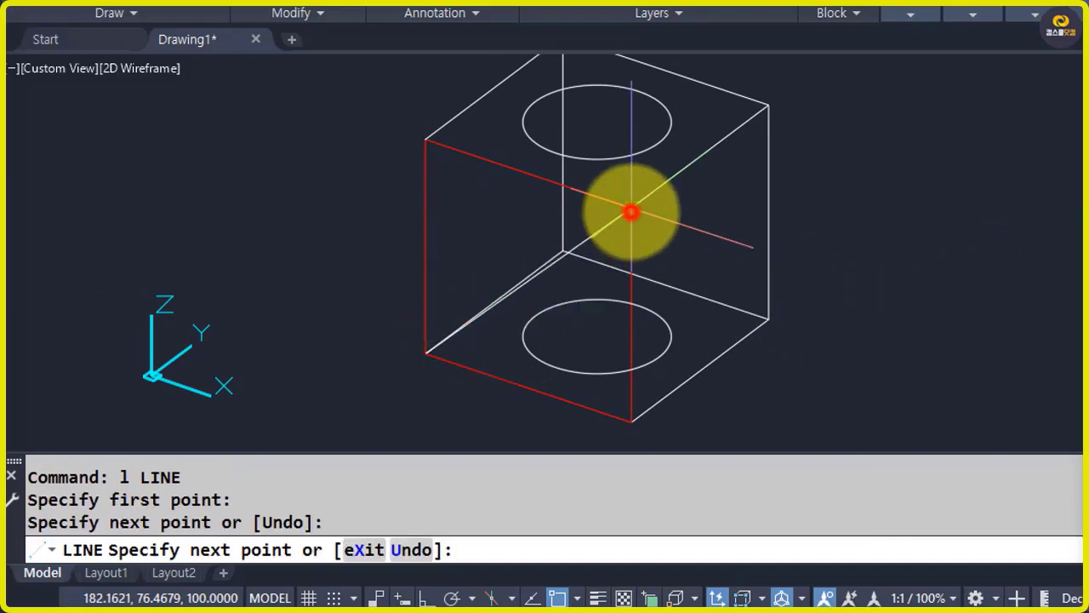
pyautogui.press('Return')
# Set the colour of the front face's diagonal line to green.
pyautogui.click(596, 232)
pyautogui.click(910, 14)
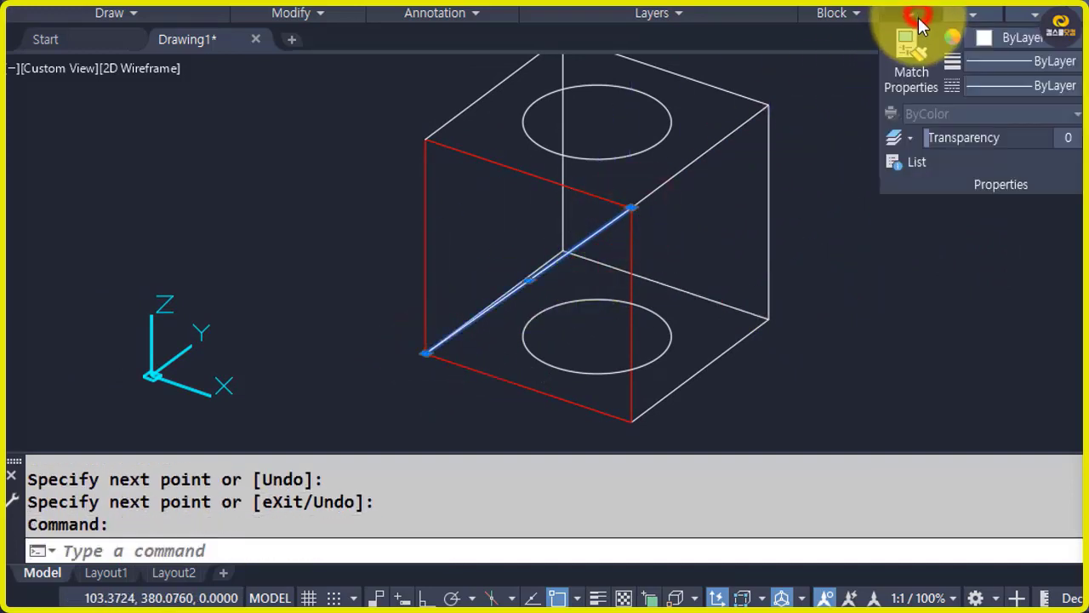
pyautogui.click(999, 44)
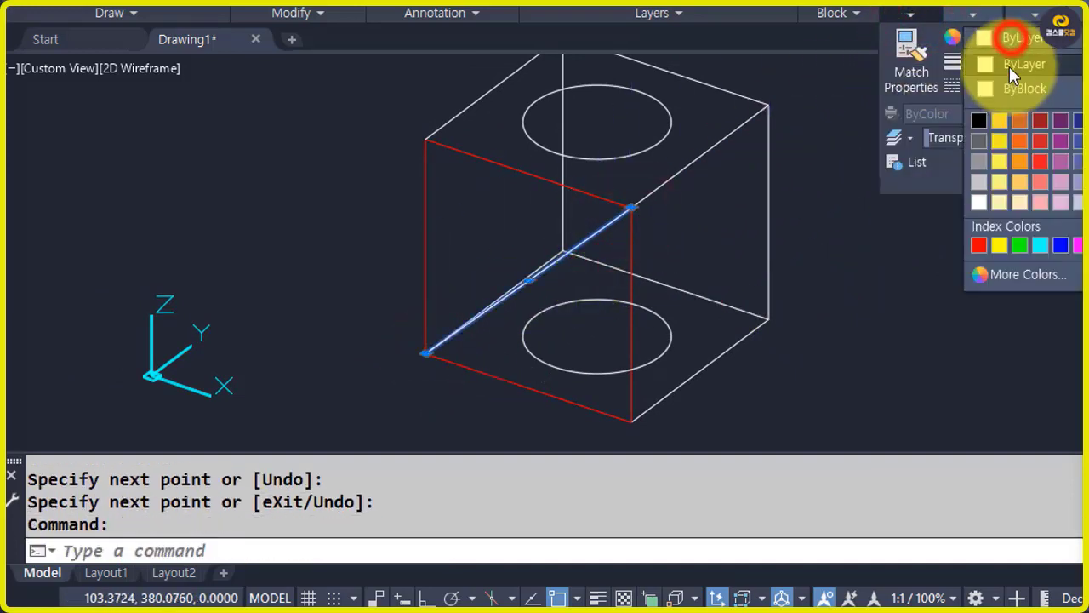
pyautogui.click(1021, 242)
pyautogui.press('Escape')
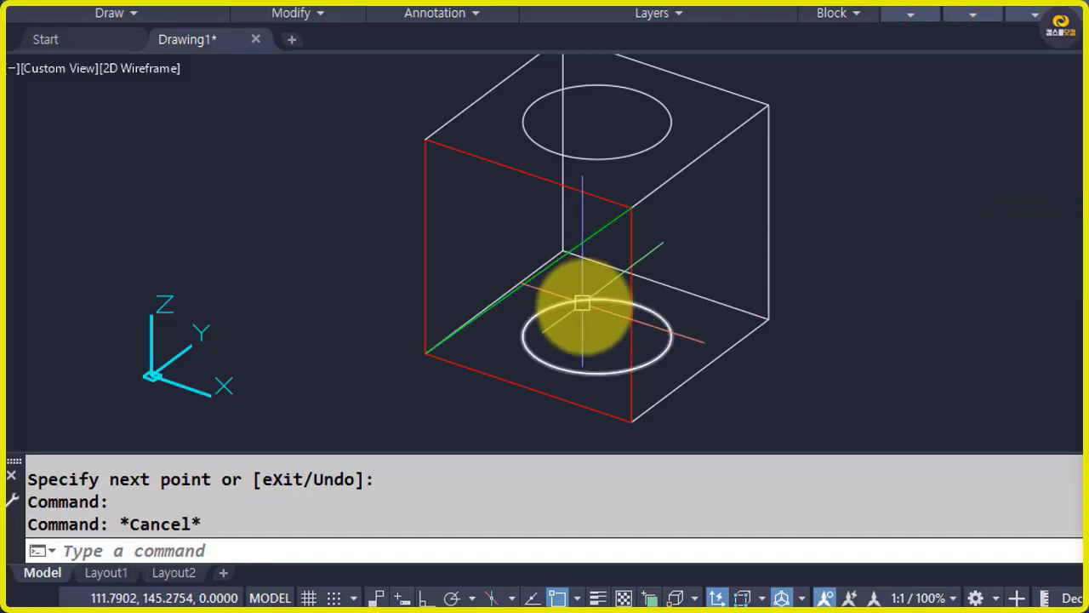
pyautogui.write('c')
pyautogui.press('Return')
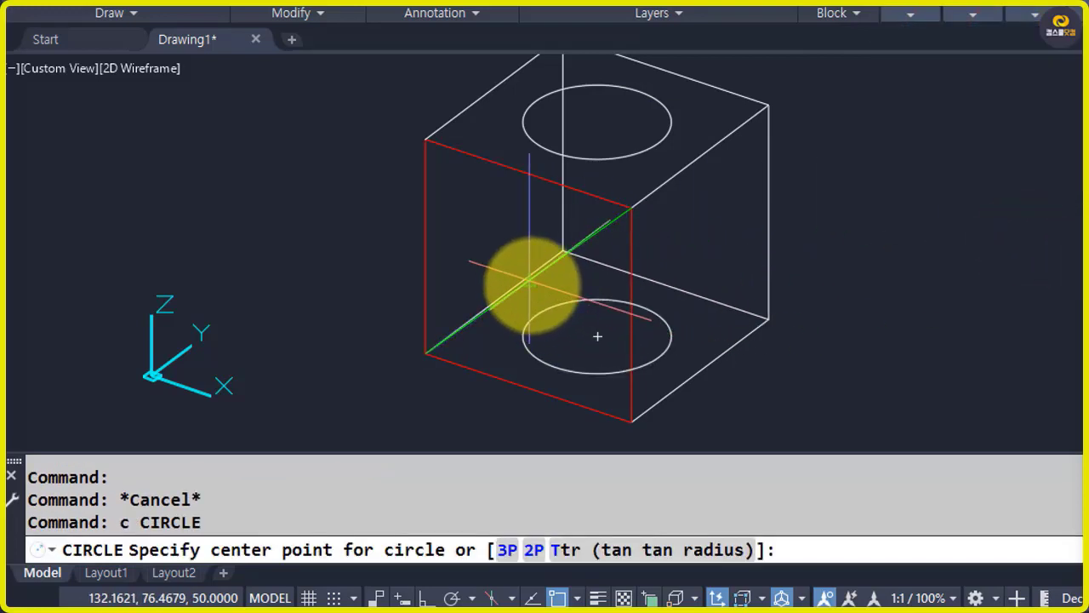
pyautogui.press('Escape')
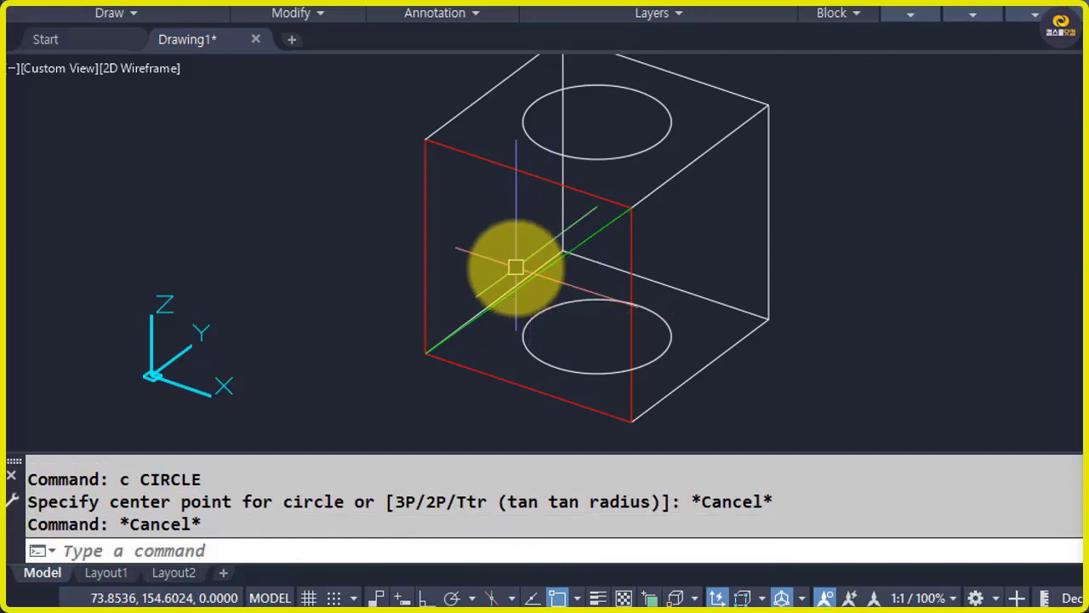
# Rotate the 3D viewpoint around the cube to face the red front face more squarely, and select its green diagonal.
pyautogui.write('Vp')
pyautogui.press('Return')
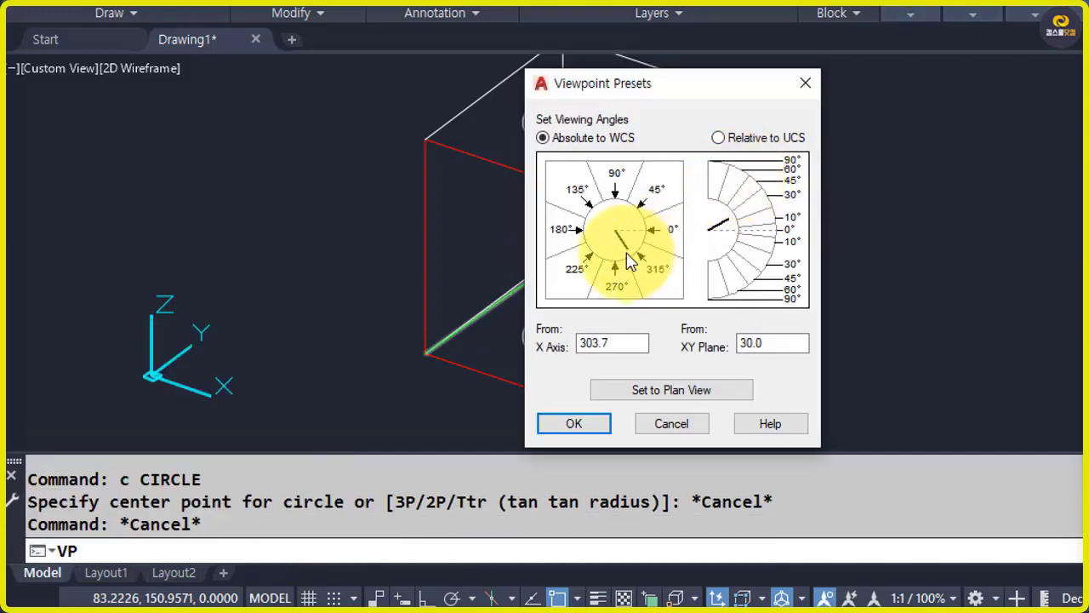
pyautogui.click(587, 422)
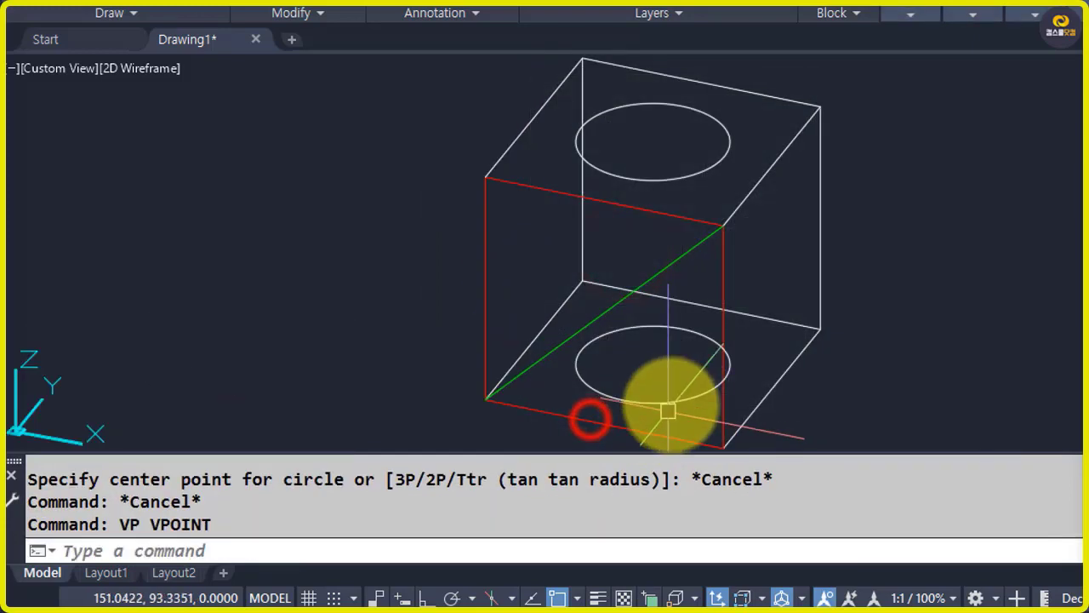
pyautogui.click(668, 266)
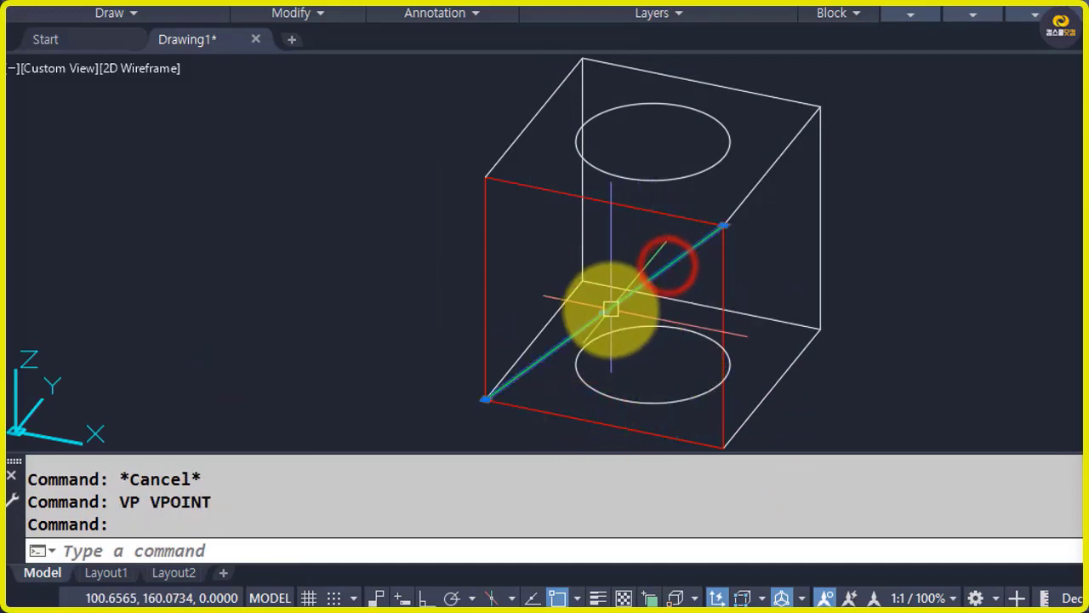
pyautogui.press('Escape')
pyautogui.write('c')
pyautogui.press('Return')
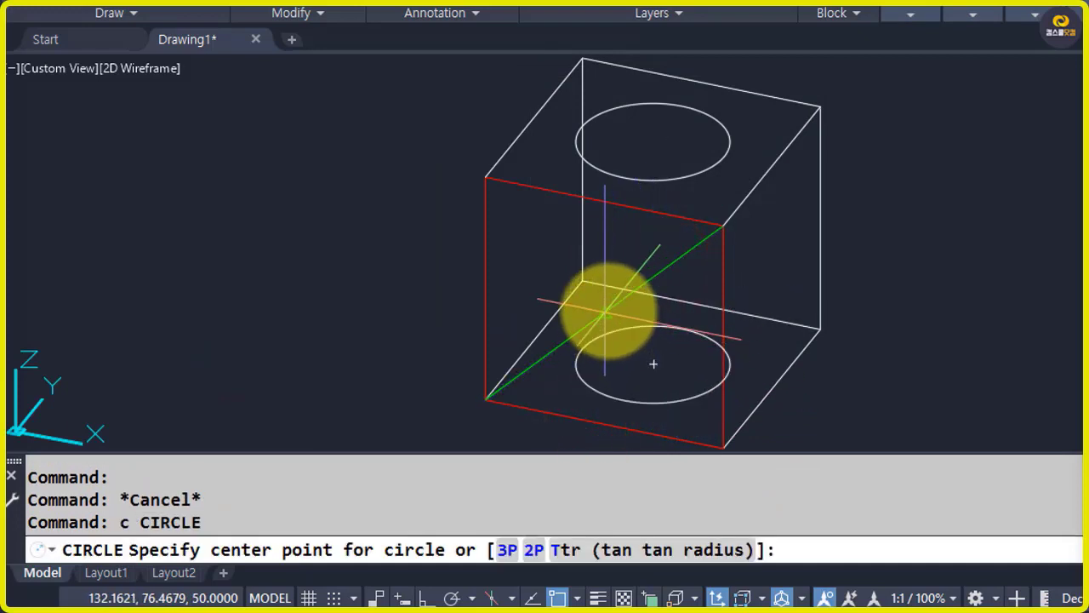
pyautogui.click(604, 311)
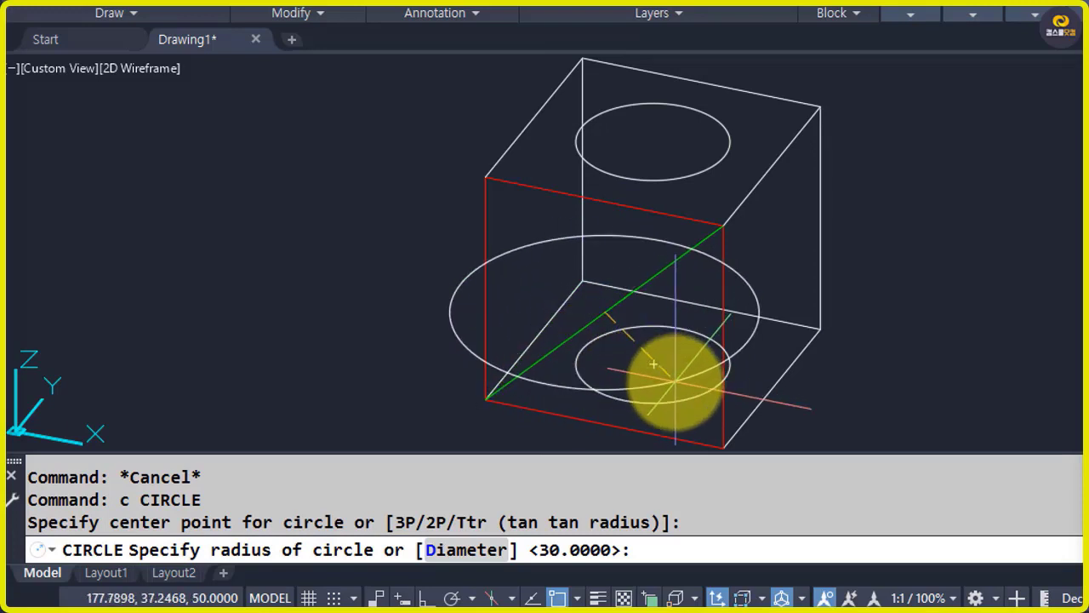
pyautogui.scroll(-3, 653, 364)
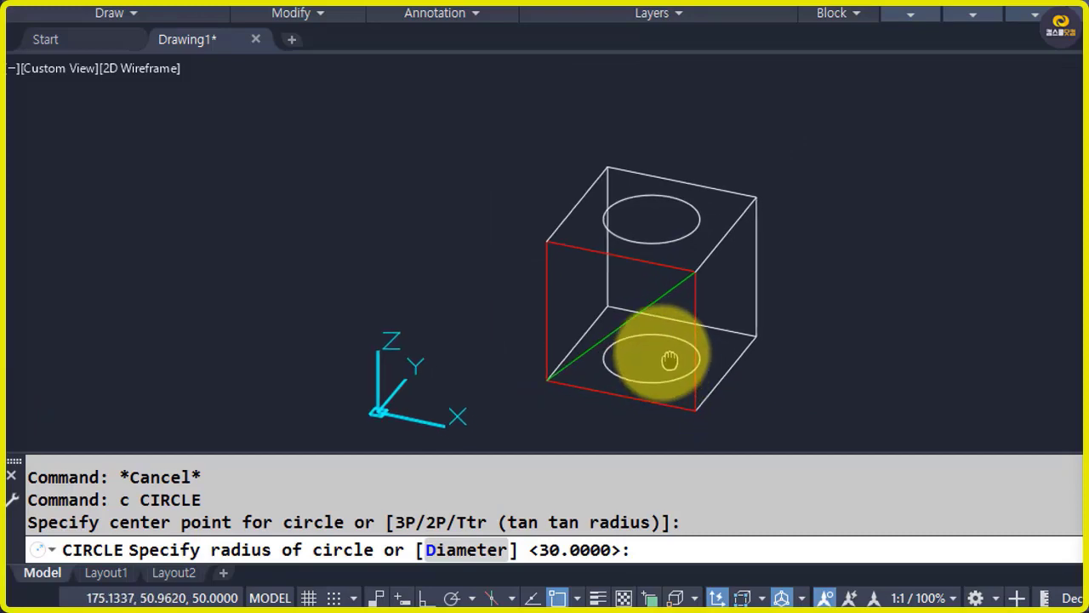
pyautogui.moveTo(670, 361); pyautogui.dragTo(606, 327, button='middle')
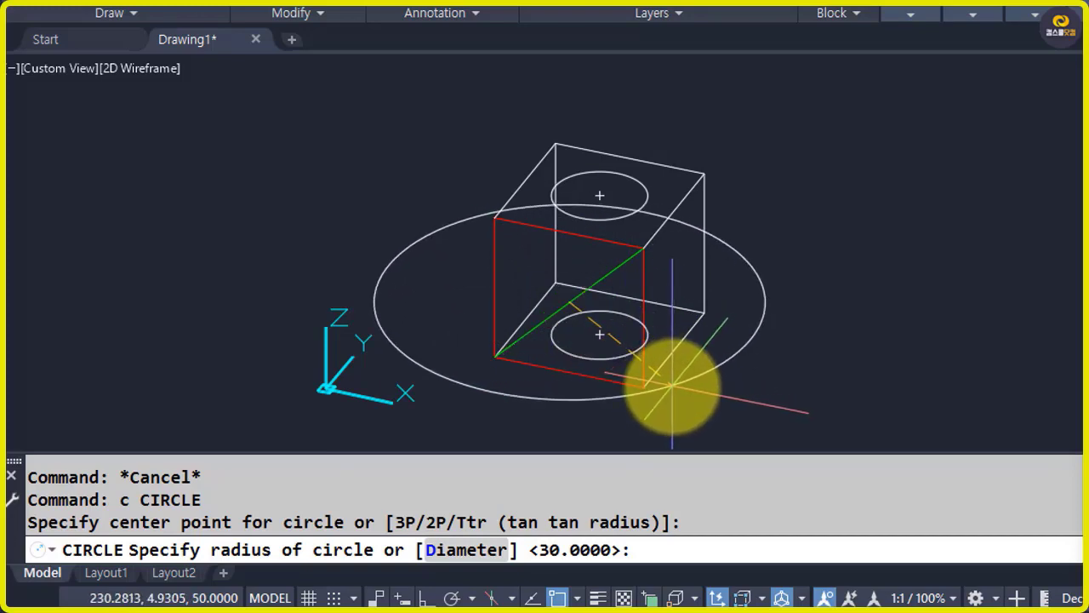
pyautogui.press('Escape')
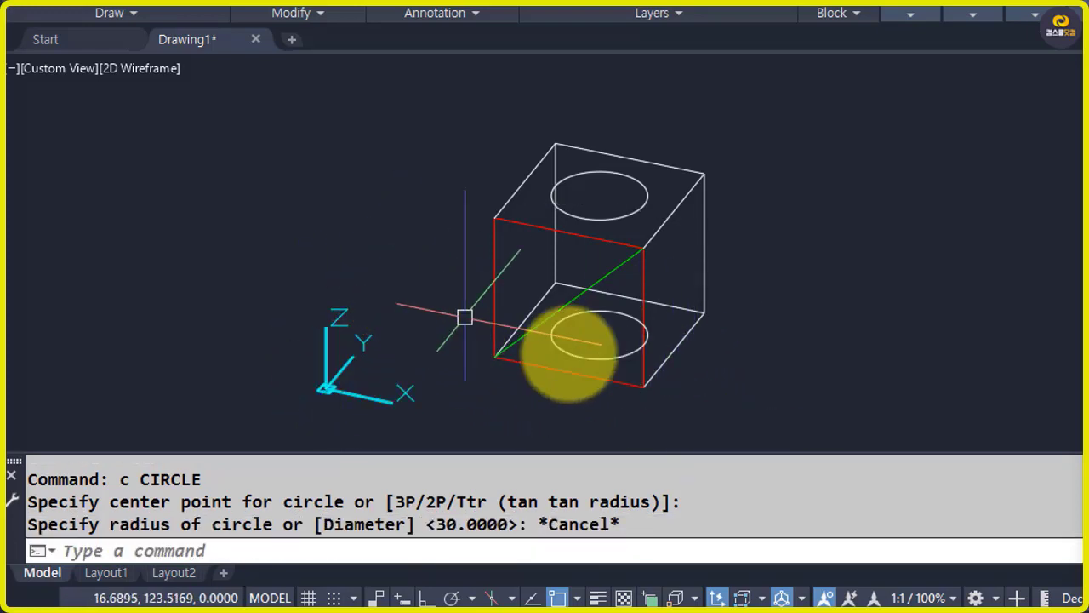
pyautogui.moveTo(525, 325); pyautogui.dragTo(379, 261, button='middle')
pyautogui.write('rec')
pyautogui.press('Return')
pyautogui.click(589, 327)
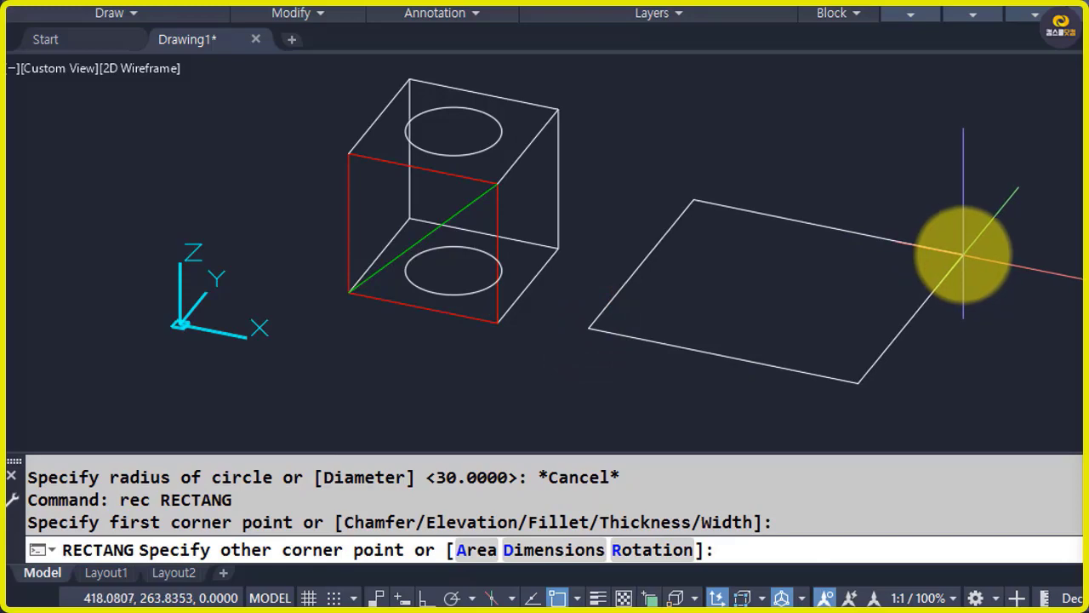
pyautogui.press('Escape')
# Highlight the four red lines bounding the cube's front face to identify the target drawing plane, and clear the selection.
pyautogui.scroll(2, 432, 225)
pyautogui.moveTo(431, 225); pyautogui.dragTo(612, 269, button='middle')
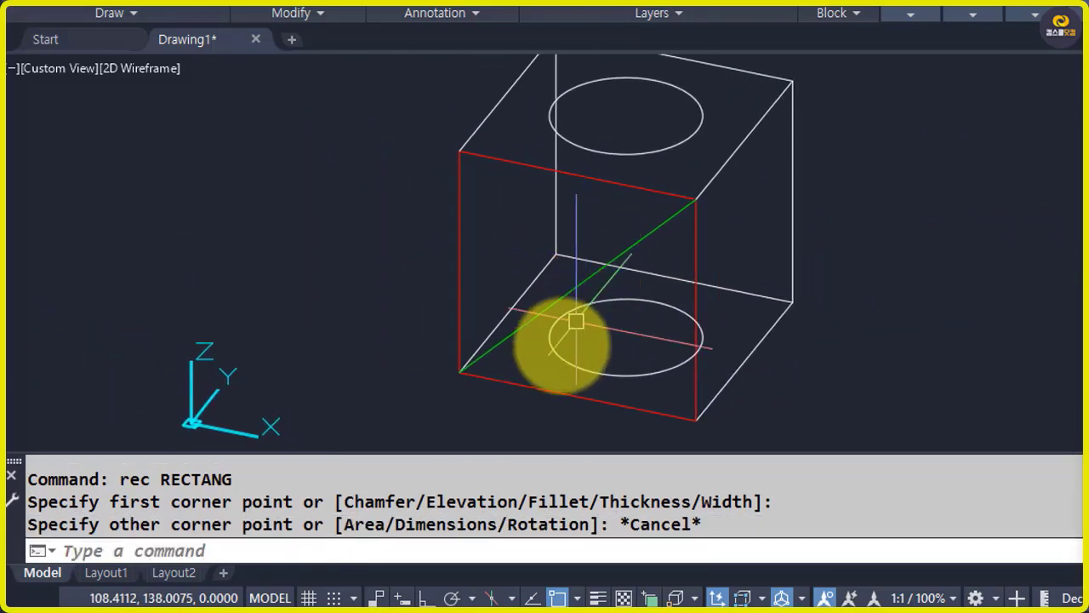
pyautogui.click(535, 392)
pyautogui.click(460, 290)
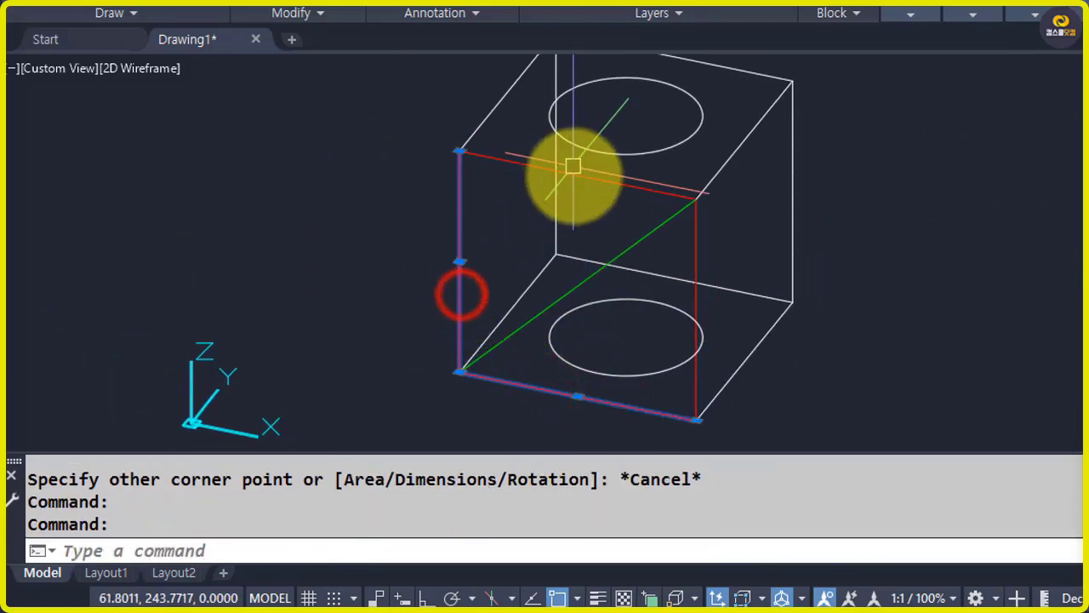
pyautogui.click(587, 177)
pyautogui.click(694, 243)
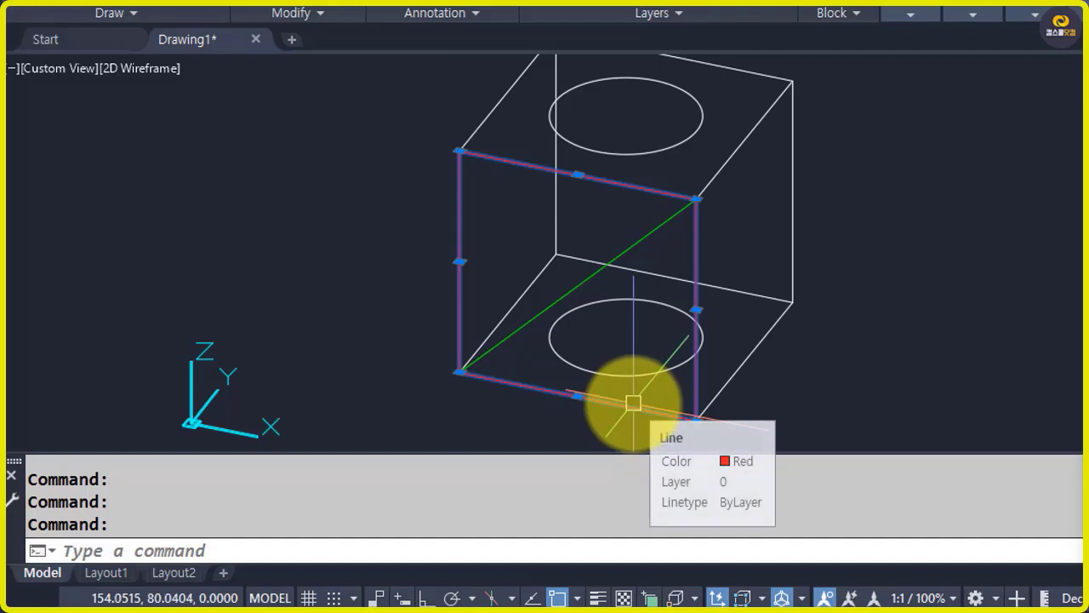
pyautogui.press('Escape')
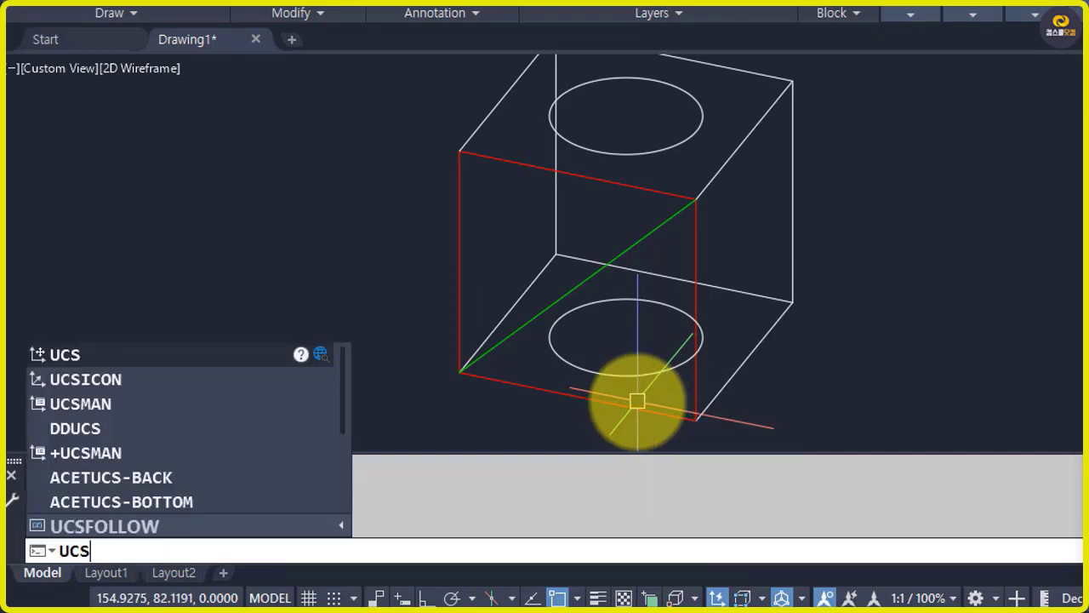
# Define a three-point UCS on the red front face: origin at its lower-left corner, X along the bottom edge, Y up the left edge.
pyautogui.press('Return')
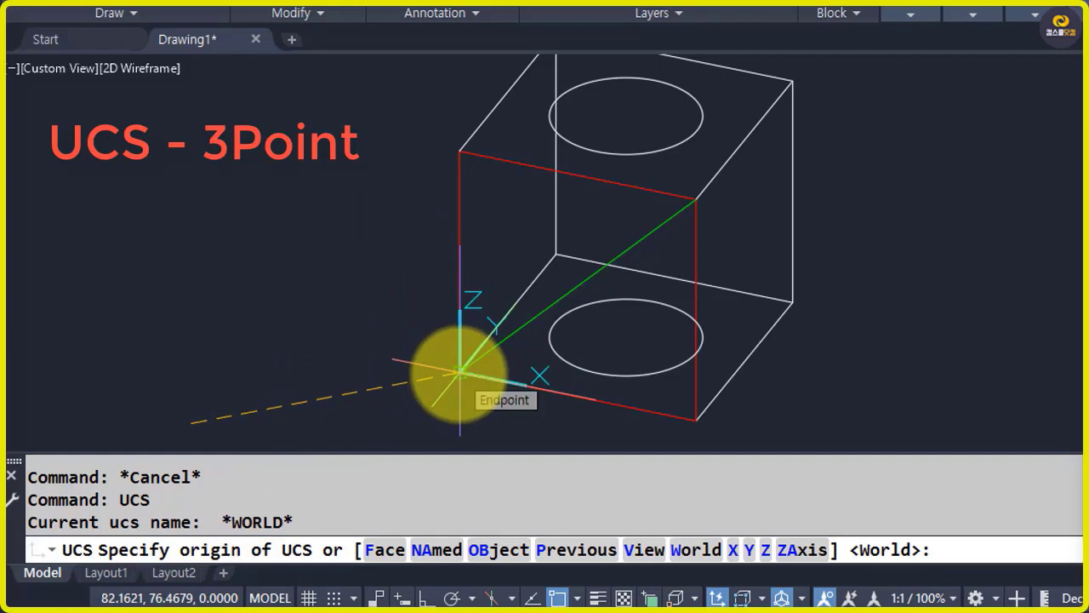
pyautogui.click(459, 372)
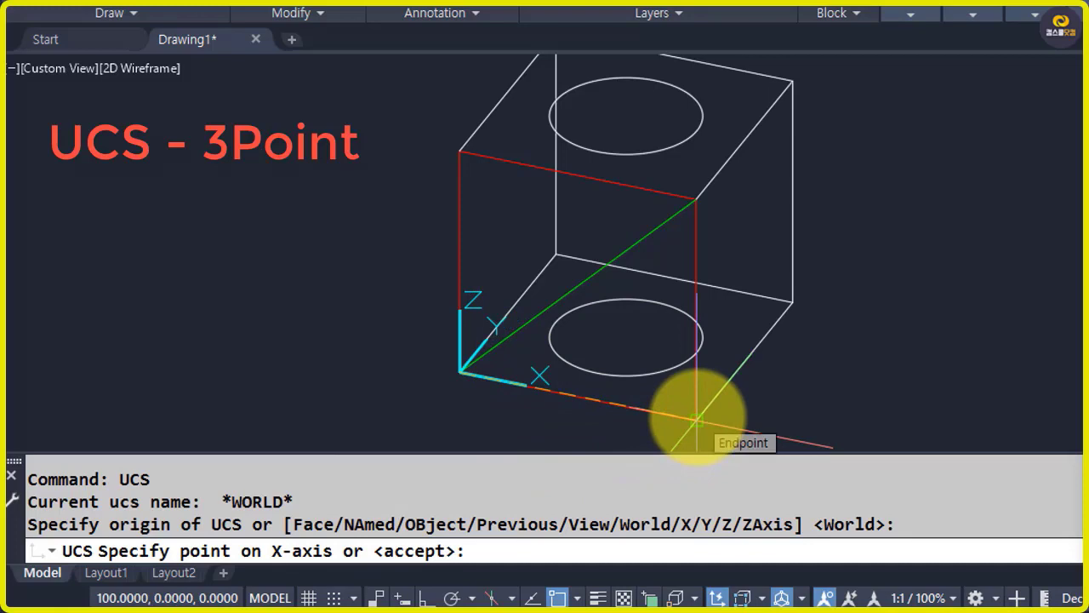
pyautogui.click(696, 419)
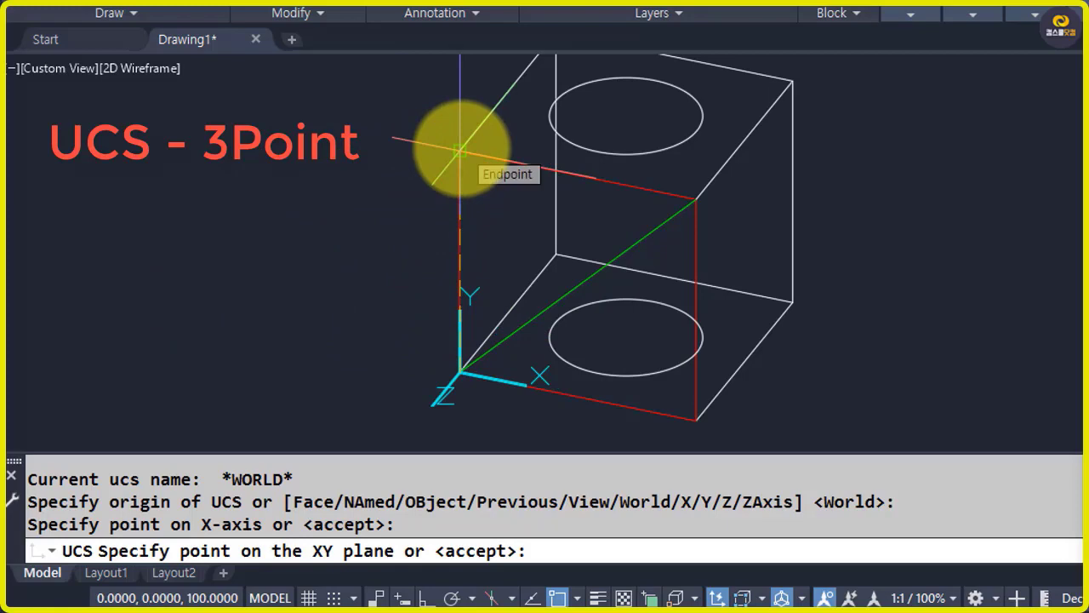
pyautogui.click(459, 150)
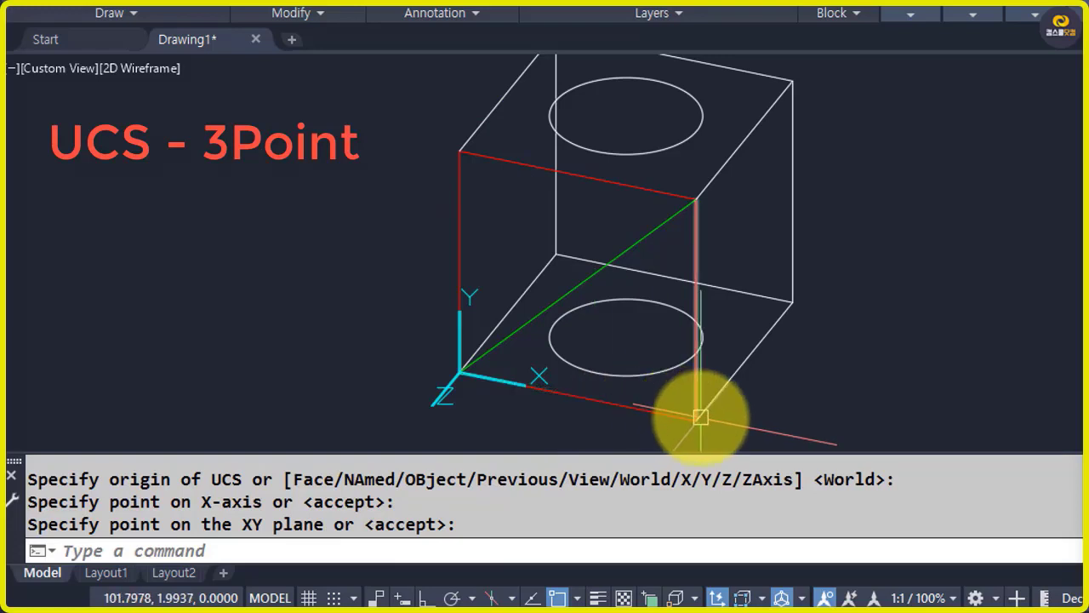
pyautogui.click(582, 400)
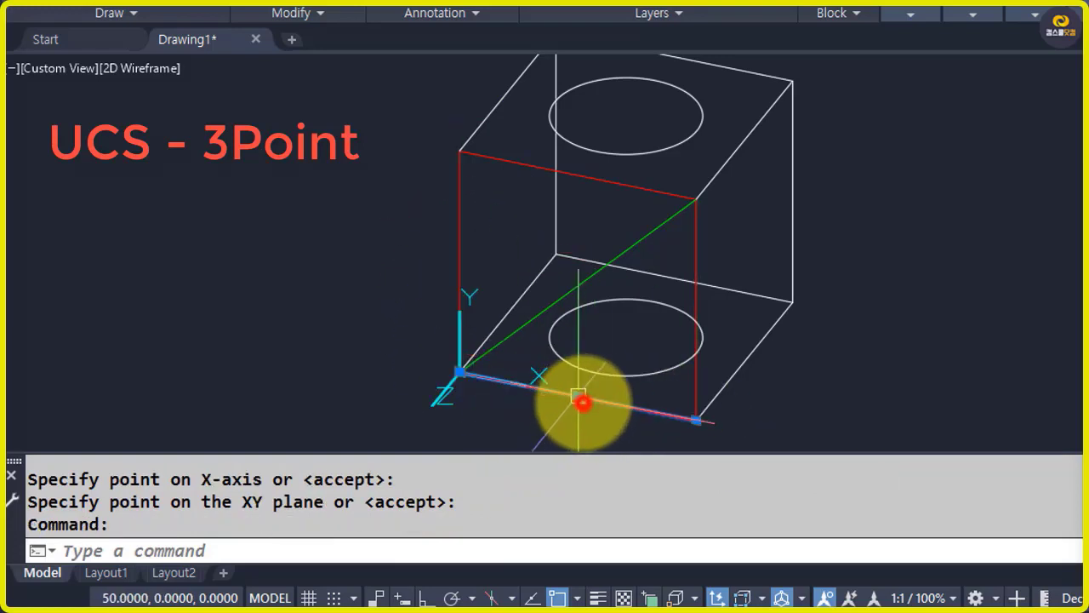
pyautogui.click(457, 240)
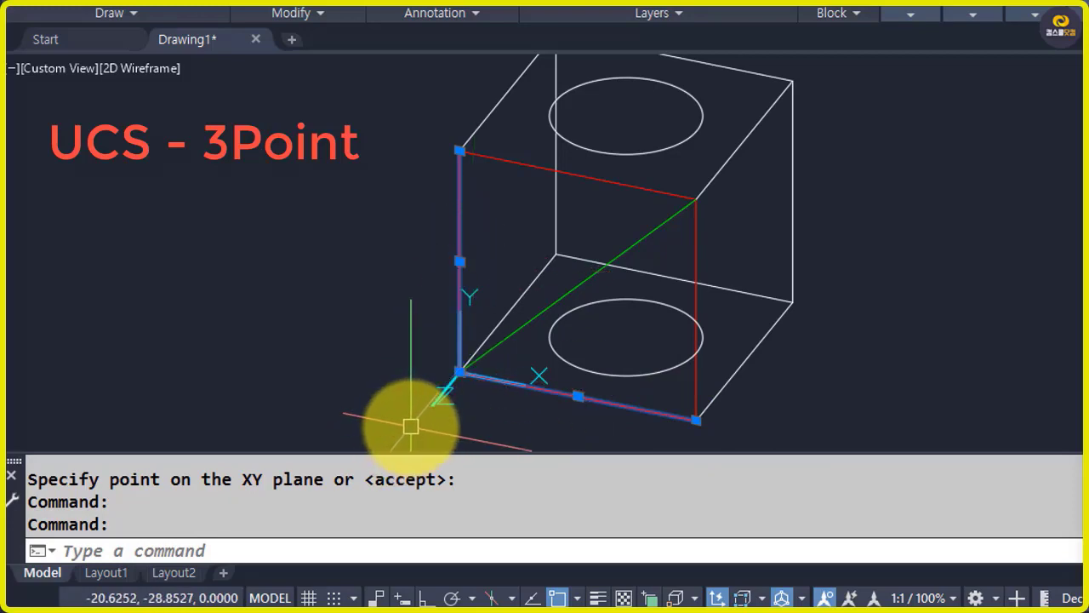
pyautogui.press('Escape')
# Rotate the 3D viewpoint to show the cube's front and right faces about evenly, and check the red edges along the UCS X and Y axes.
pyautogui.write('vp')
pyautogui.press('Return')
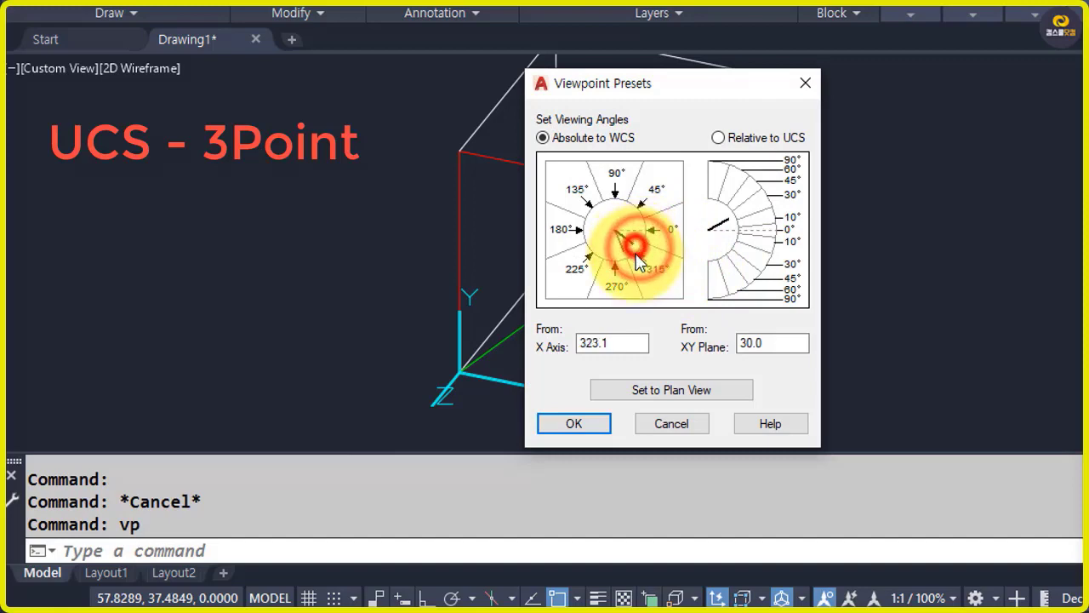
pyautogui.click(573, 423)
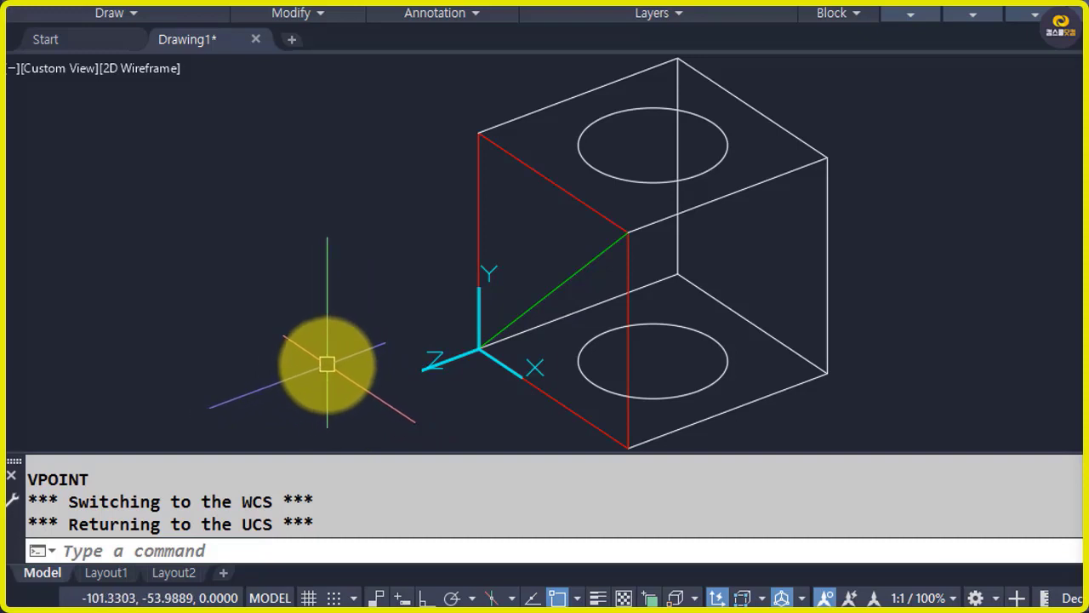
pyautogui.write('P')
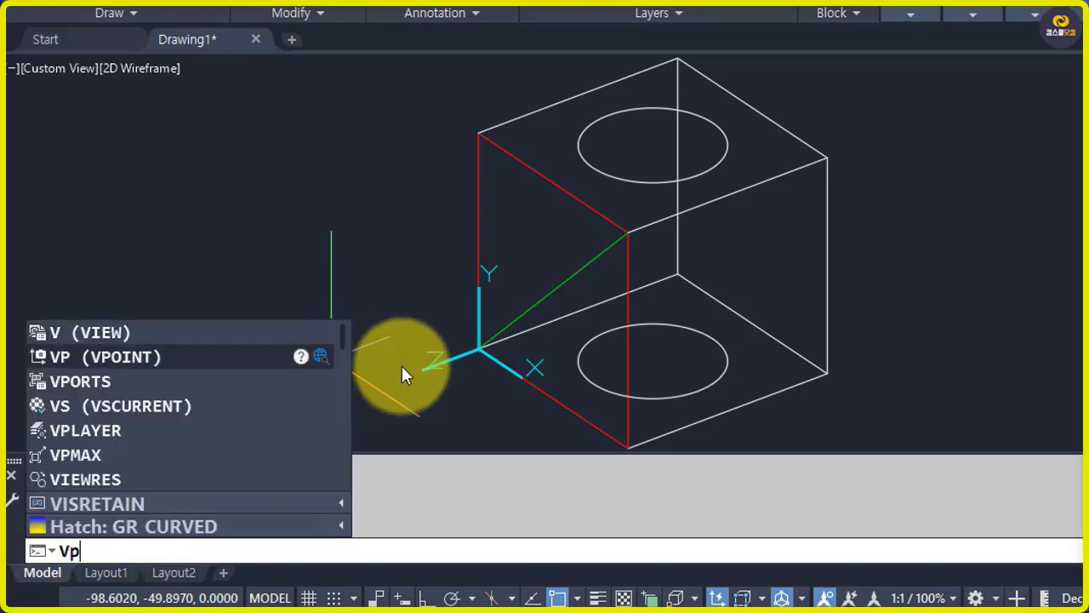
pyautogui.press('Return')
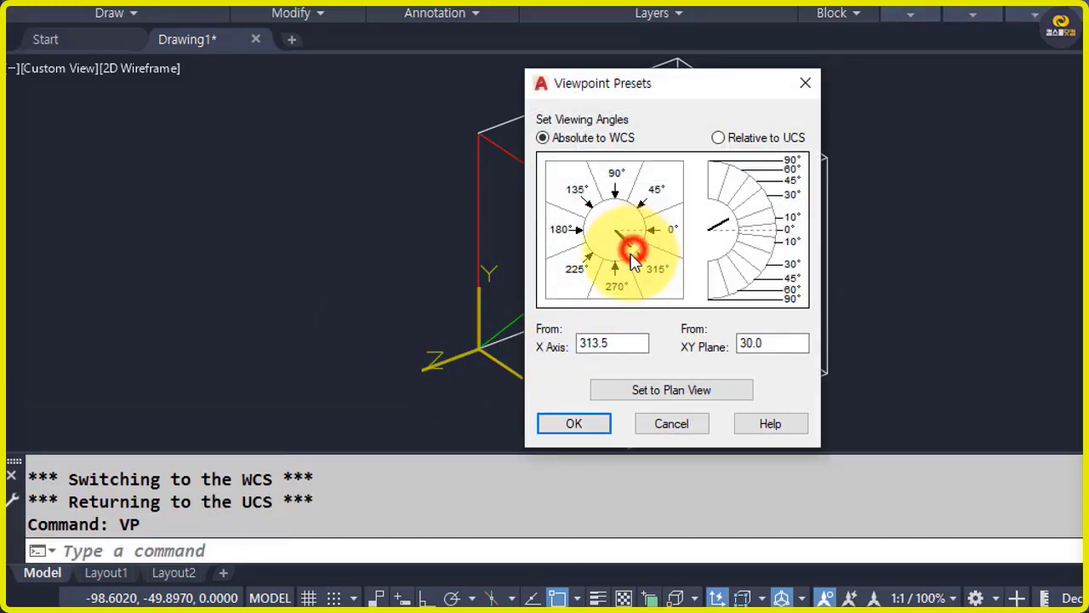
pyautogui.click(636, 250)
pyautogui.click(588, 420)
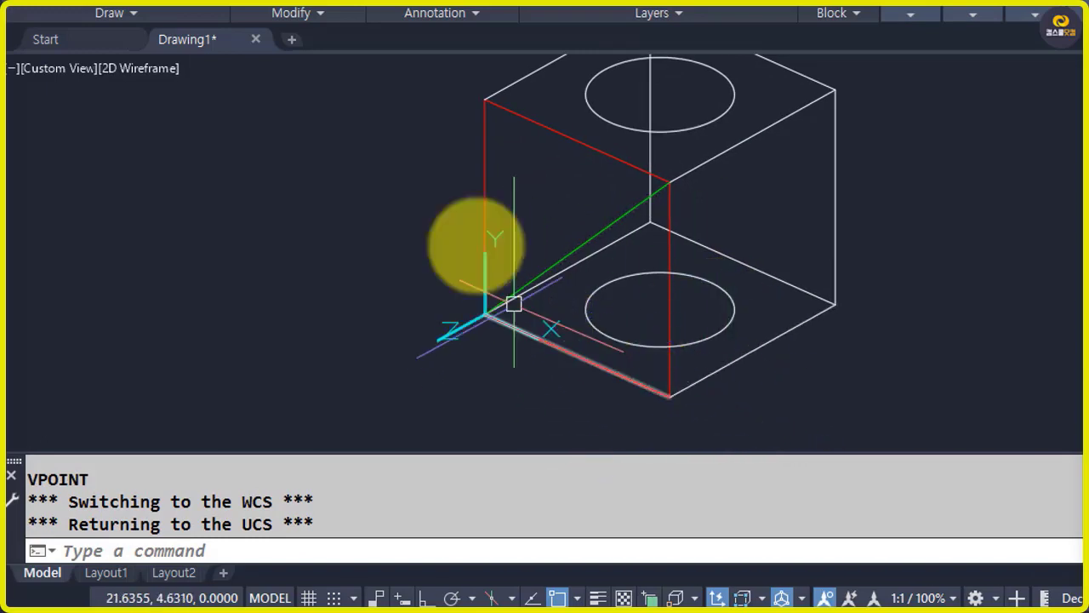
pyautogui.click(487, 160)
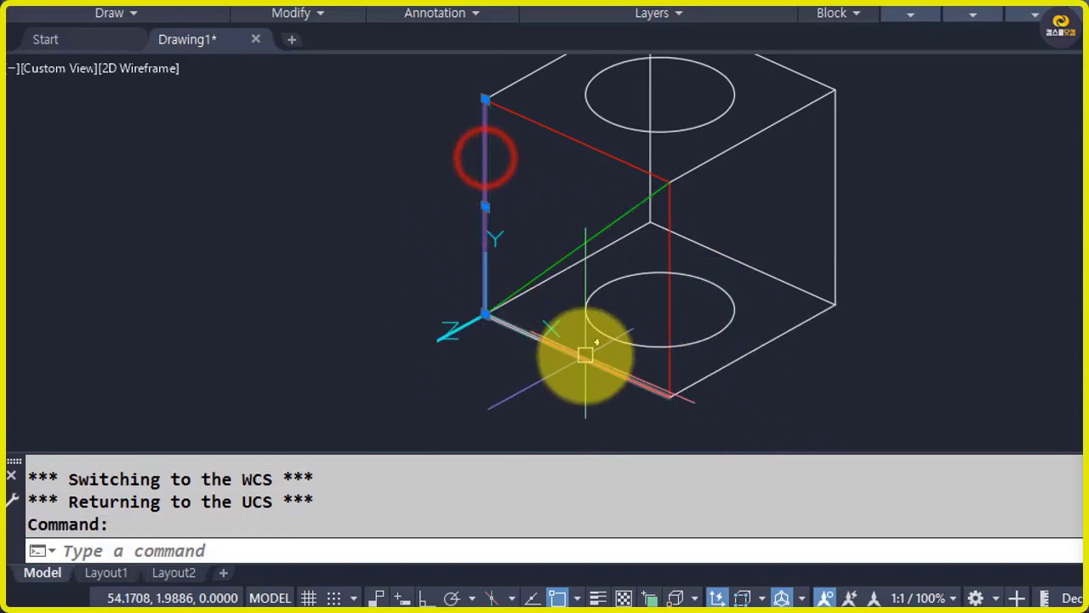
pyautogui.click(582, 356)
pyautogui.press('Escape')
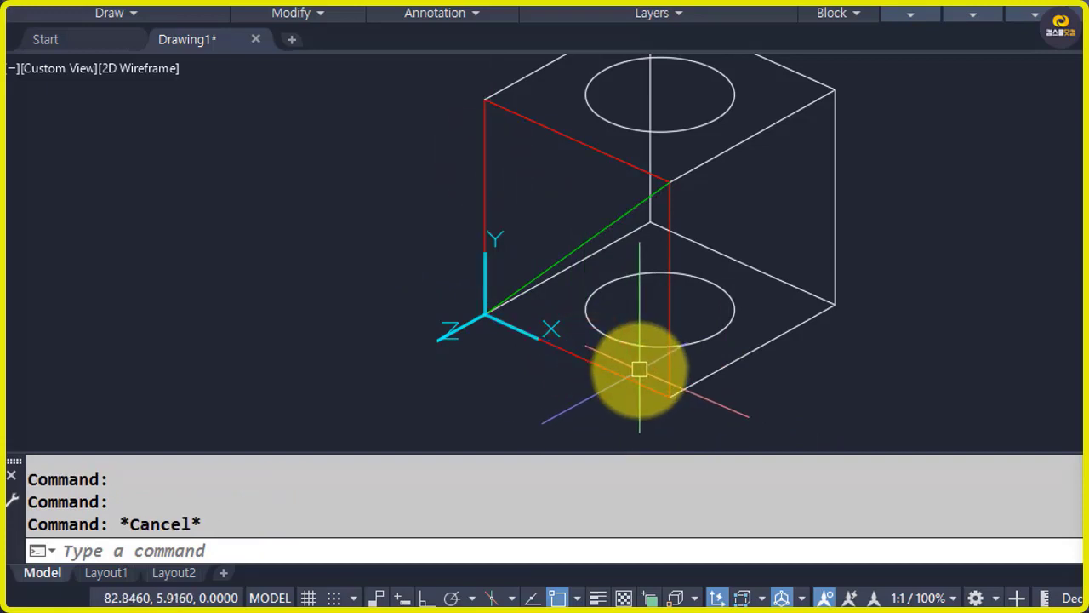
pyautogui.press('Return')
pyautogui.click(297, 198)
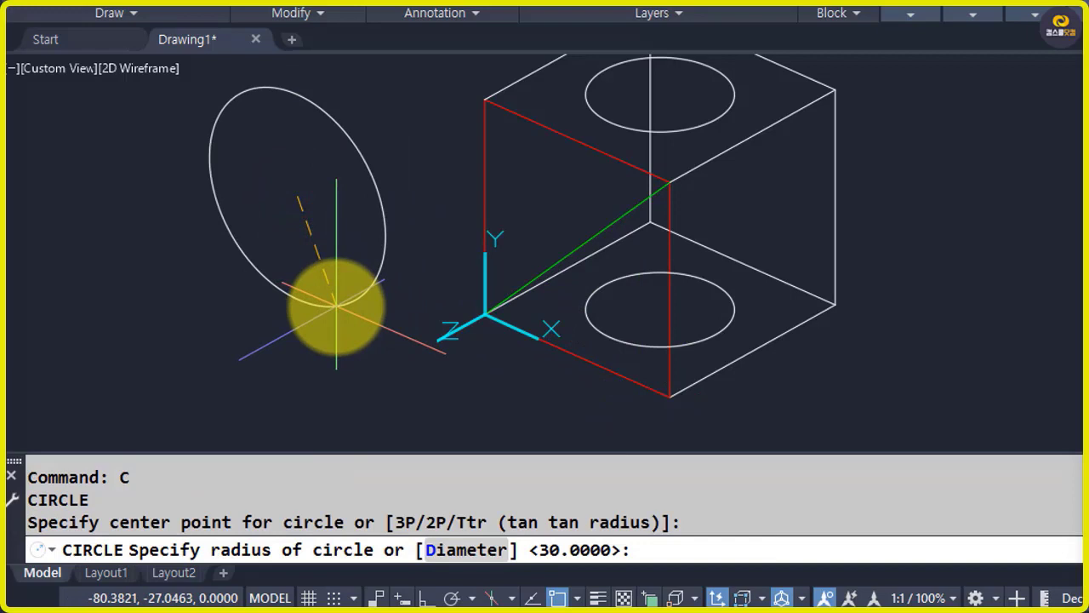
pyautogui.press('Escape')
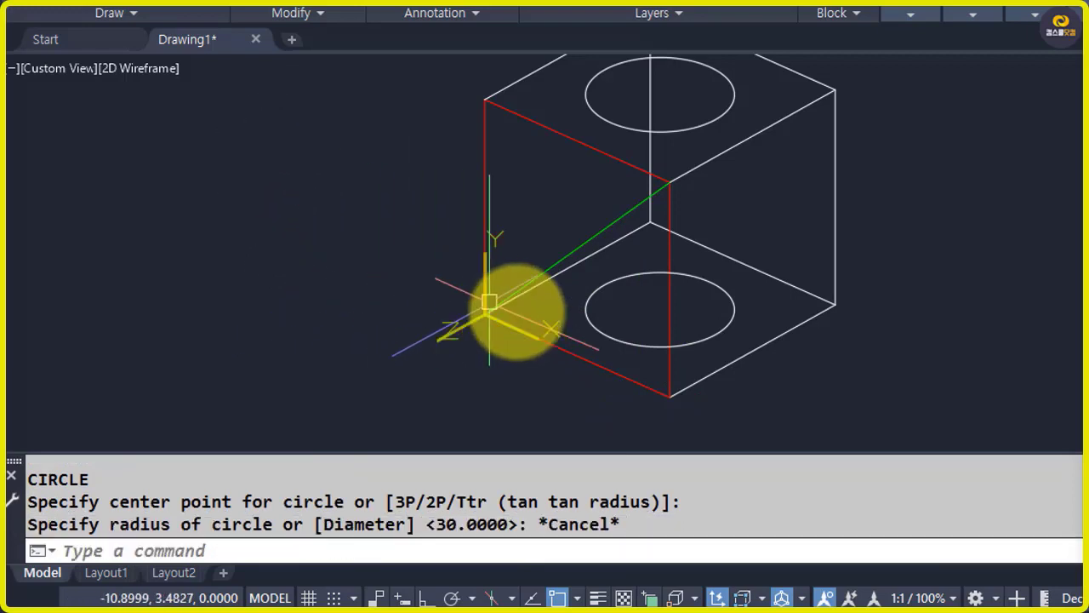
# Draw a circle of radius 30 on the red front face, centred on the midpoint of the green diagonal.
pyautogui.press('Return')
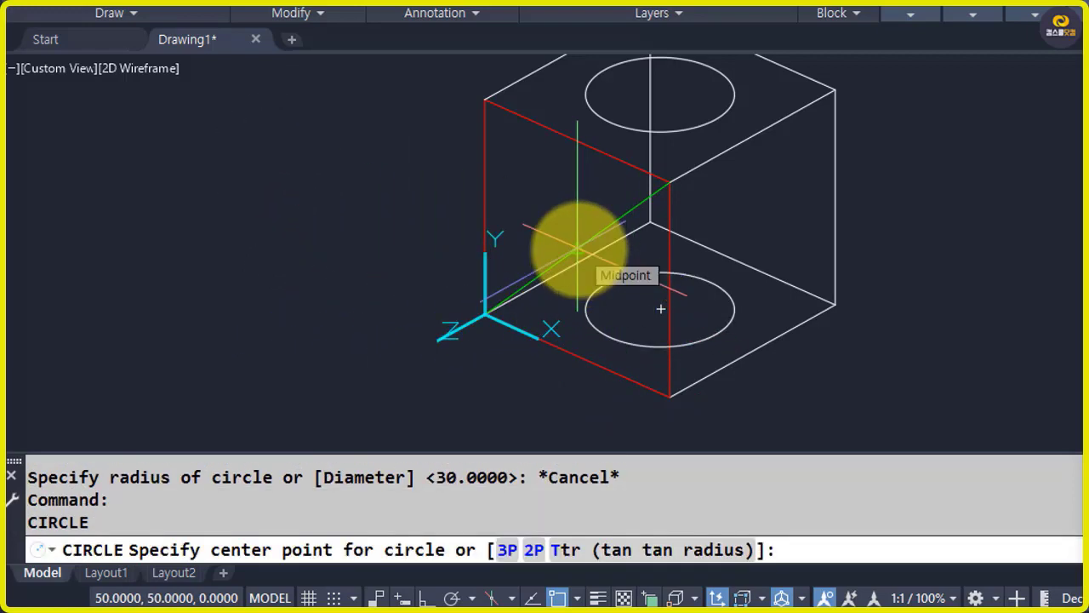
pyautogui.click(578, 249)
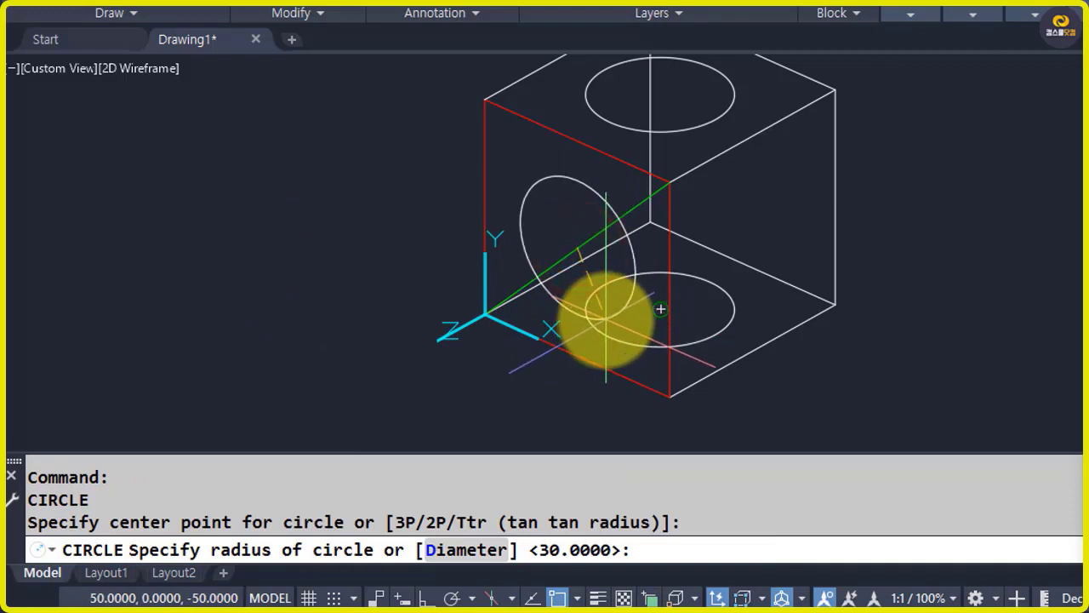
pyautogui.write('30')
pyautogui.press('Return')
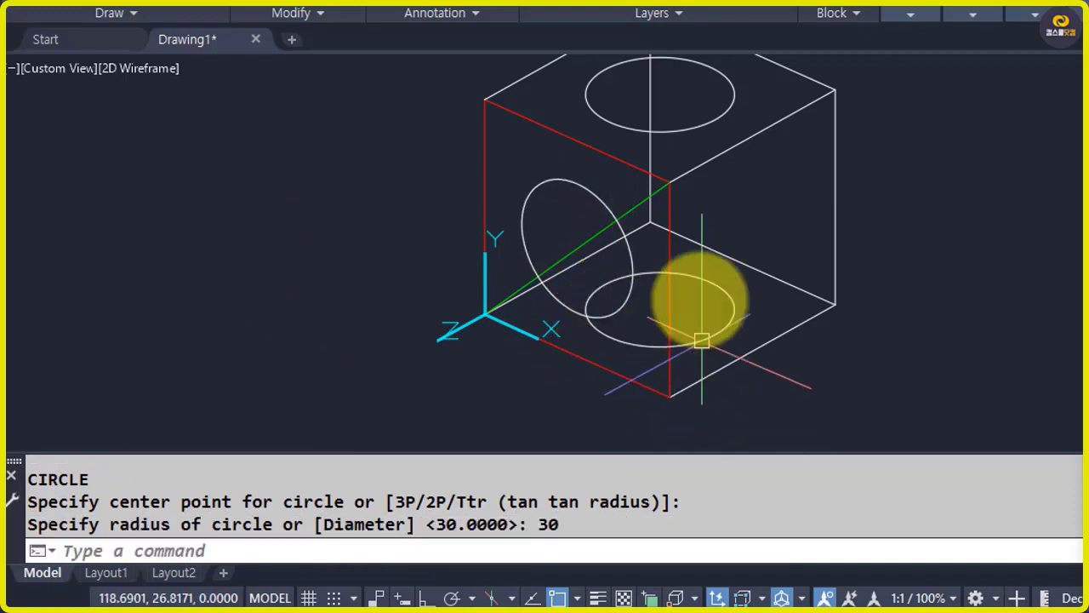
# Set the colour of the four lines bounding the cube's back face, opposite the red face, to yellow.
pyautogui.moveTo(689, 238); pyautogui.dragTo(601, 303, button='middle')
pyautogui.click(655, 319)
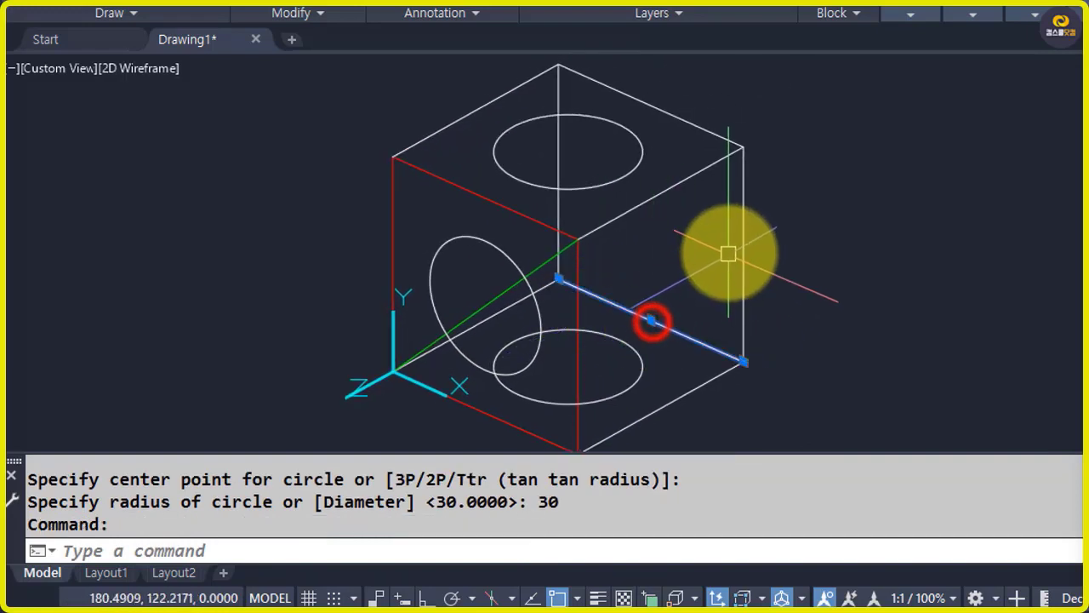
pyautogui.click(737, 236)
pyautogui.click(691, 121)
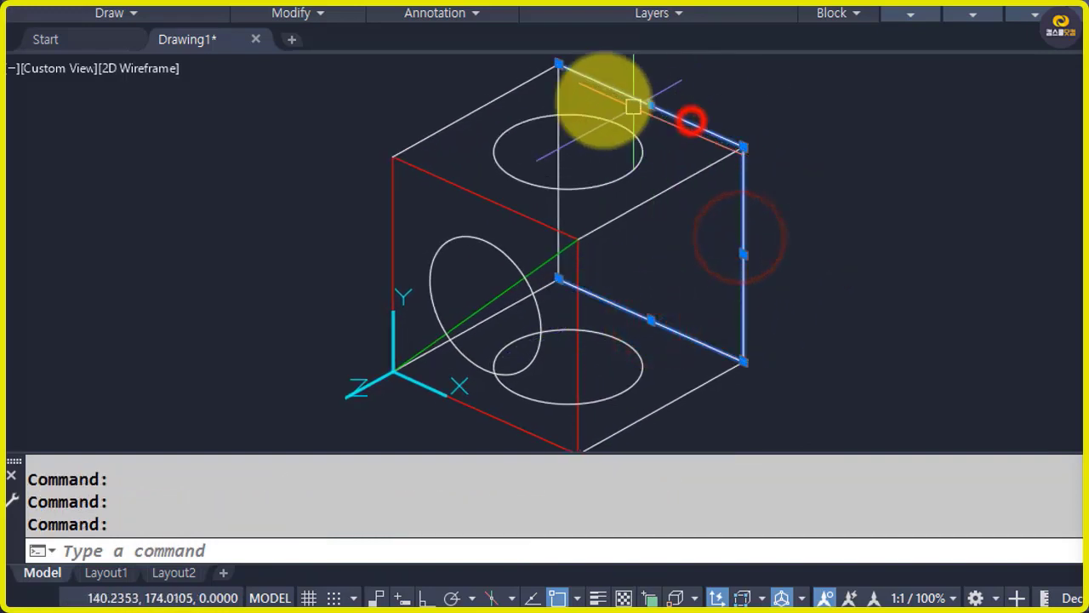
pyautogui.click(560, 82)
pyautogui.click(910, 14)
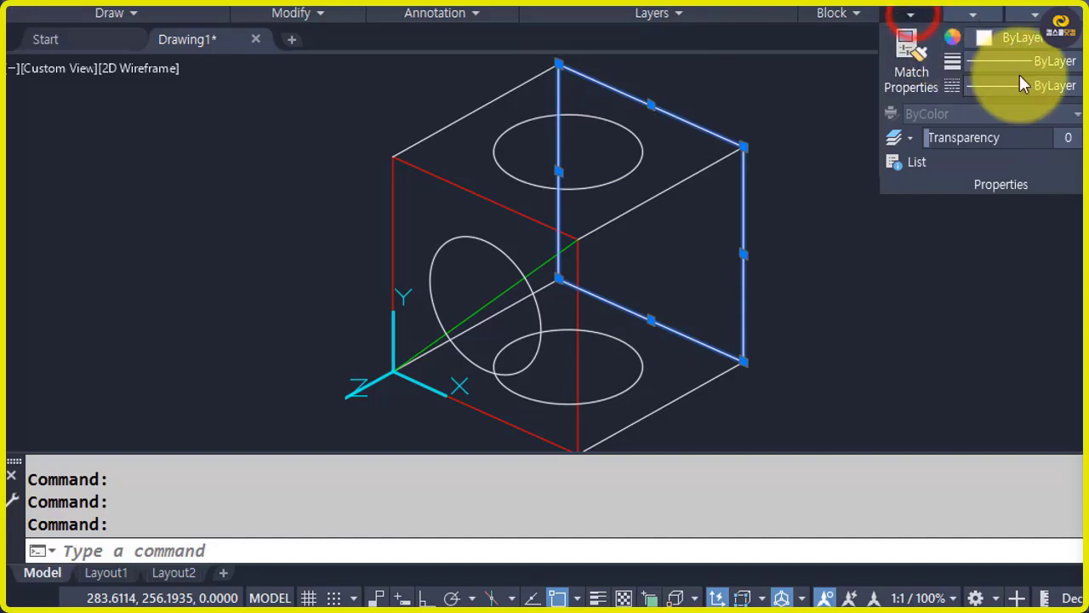
pyautogui.click(1033, 38)
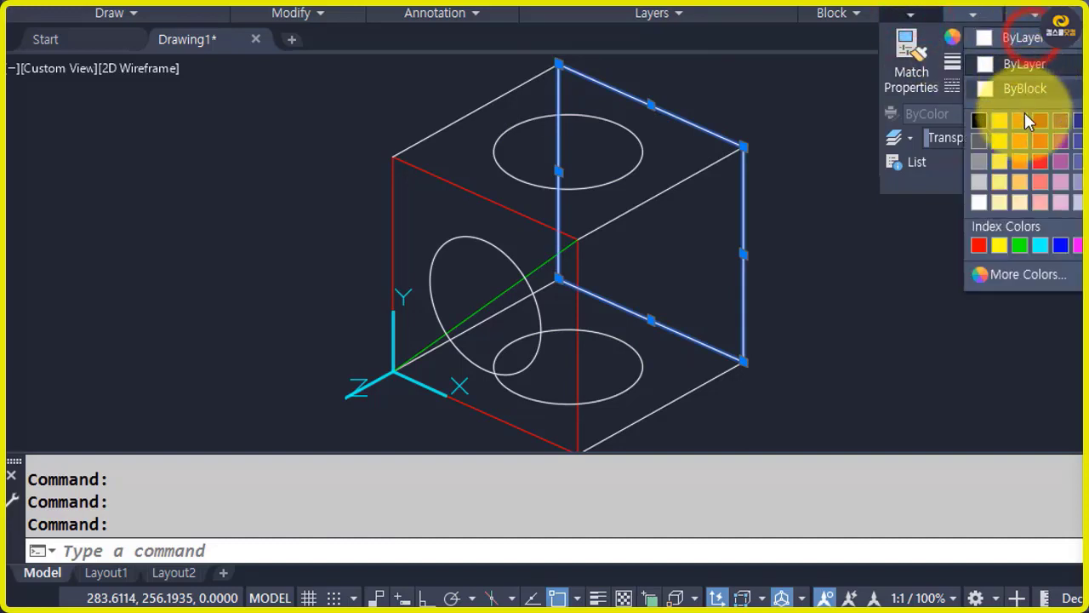
pyautogui.click(1000, 246)
pyautogui.press('Escape')
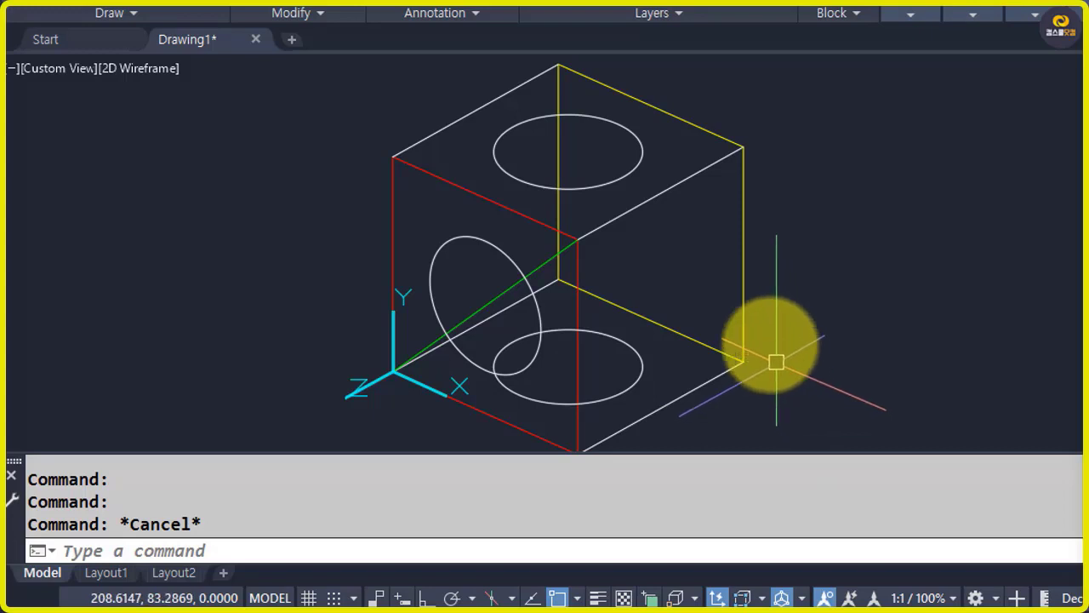
# Draw a diagonal line across the yellow back face from its upper-left corner to its lower-right corner.
pyautogui.write('l')
pyautogui.press('Return')
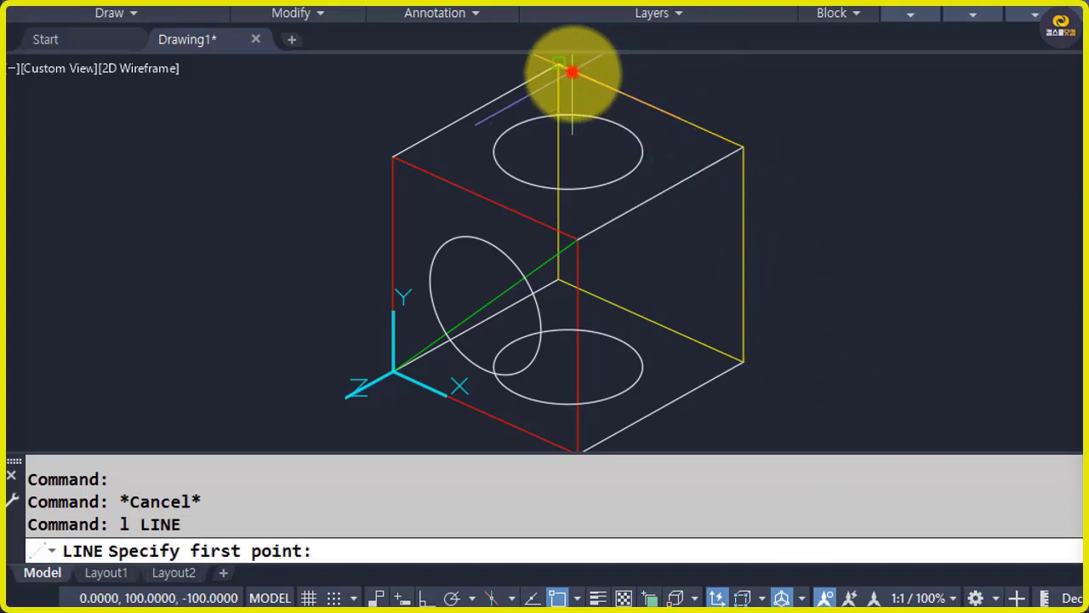
pyautogui.click(560, 67)
pyautogui.click(741, 360)
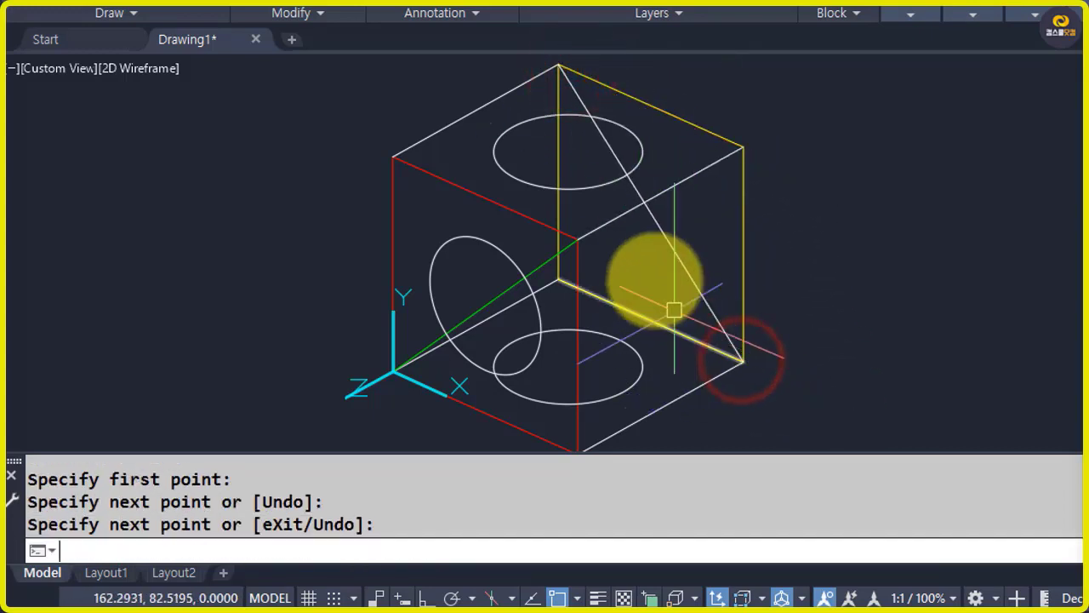
pyautogui.press('Return')
pyautogui.write('c')
pyautogui.press('Return')
pyautogui.click(653, 217)
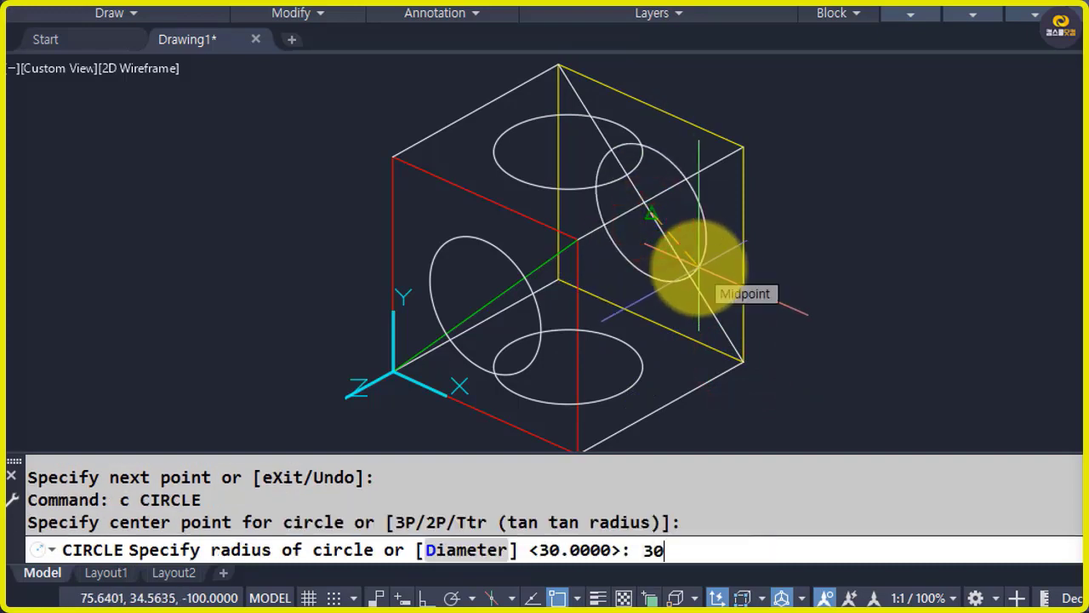
pyautogui.press('Escape')
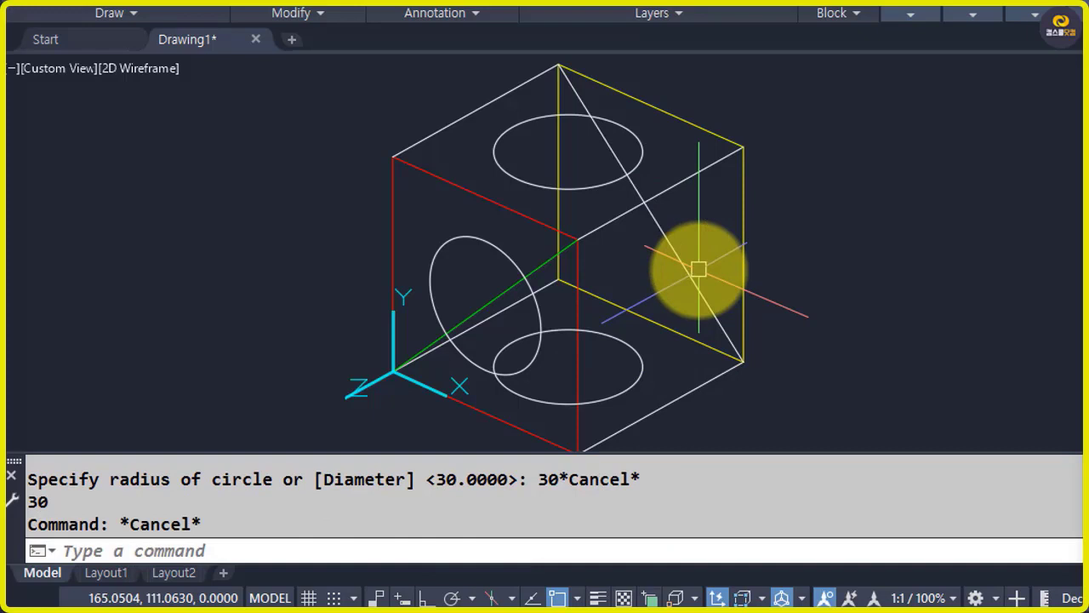
# Copy the circle on the red front face to the yellow back face, from the red face's lower-right corner to the yellow face's matching corner.
pyautogui.write('co')
pyautogui.press('Return')
pyautogui.click(484, 244)
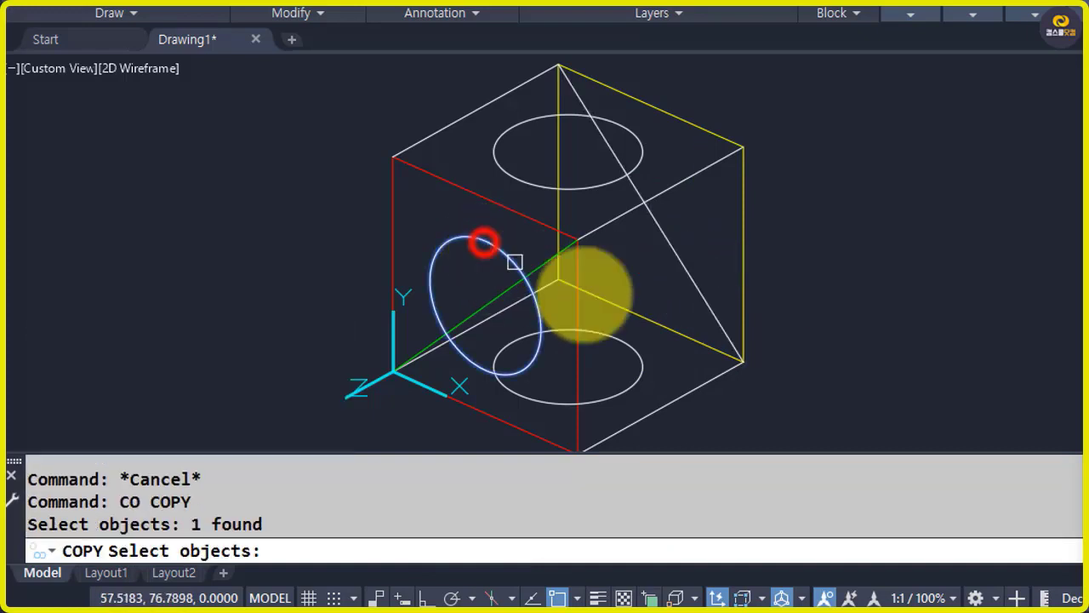
pyautogui.press('Return')
pyautogui.moveTo(672, 361); pyautogui.dragTo(670, 325, button='middle')
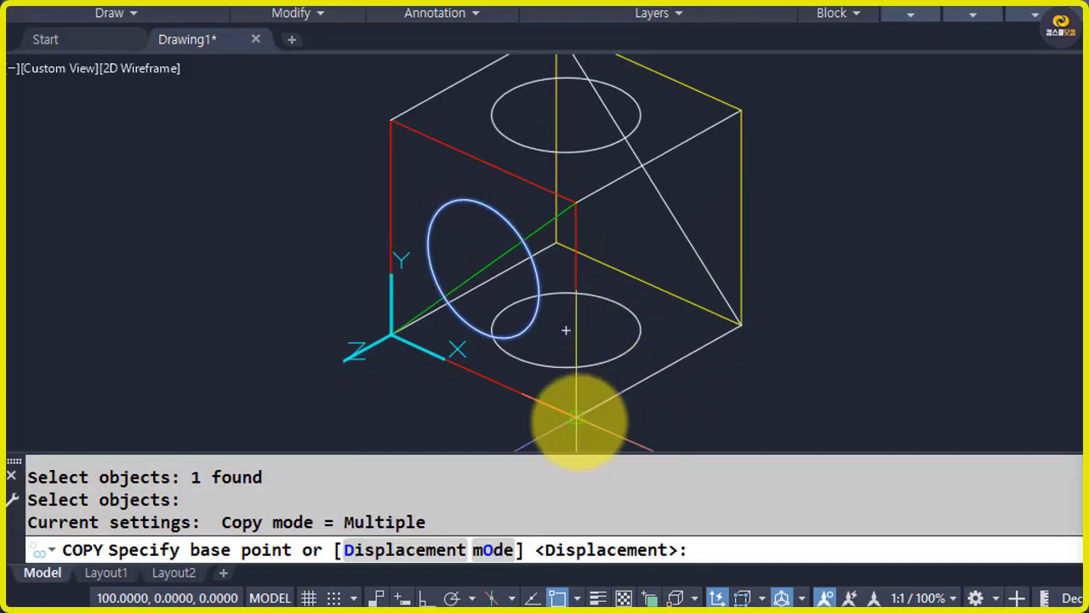
pyautogui.click(576, 417)
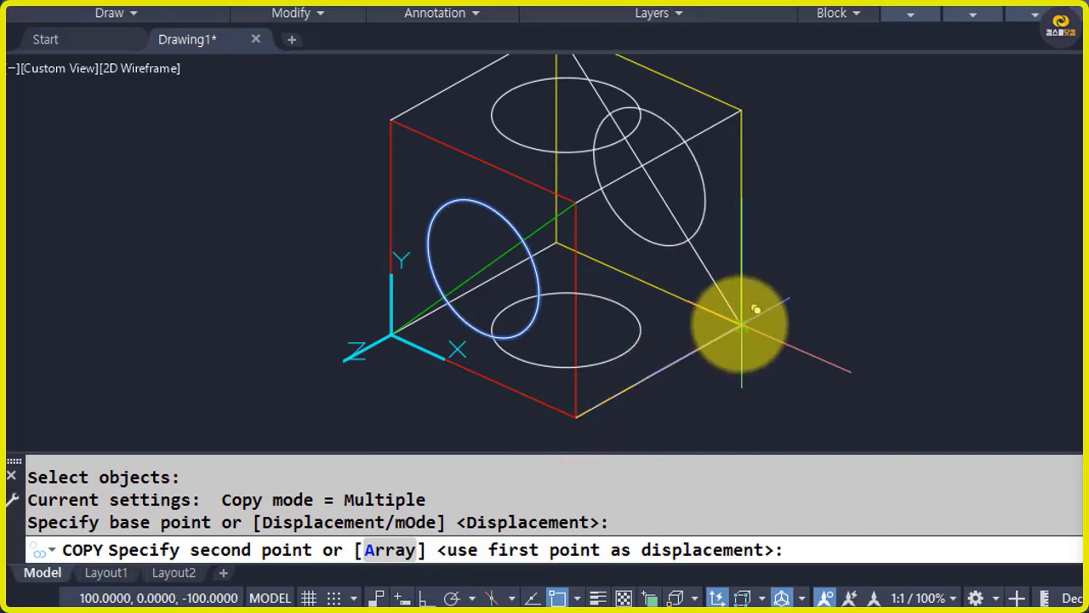
pyautogui.click(741, 324)
pyautogui.press('Return')
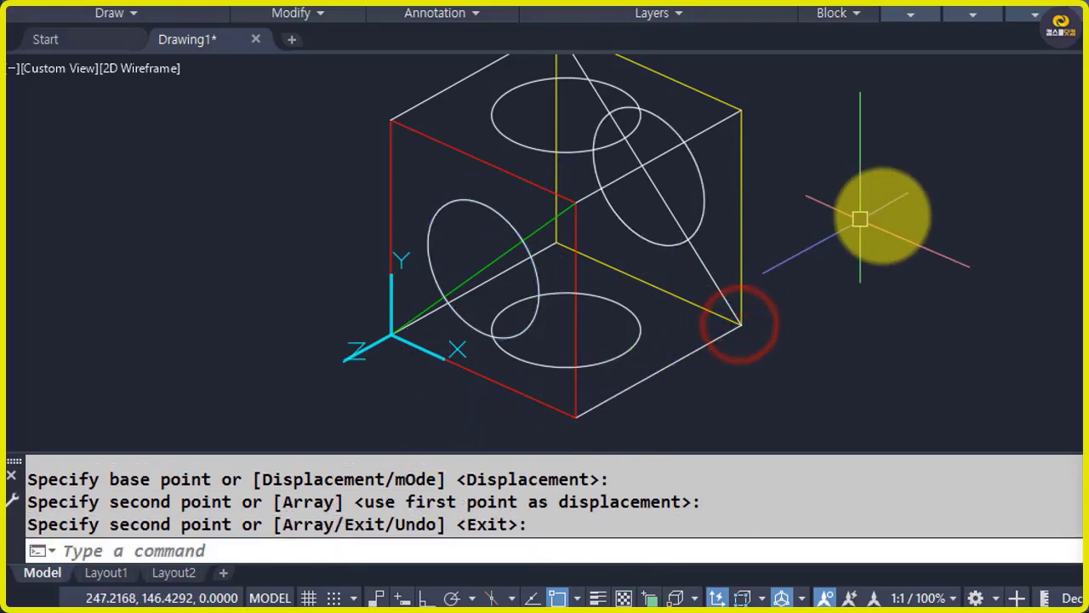
# Erase the white diagonal on the yellow back face and the green diagonal on the red front face.
pyautogui.moveTo(627, 272); pyautogui.dragTo(623, 304, button='middle')
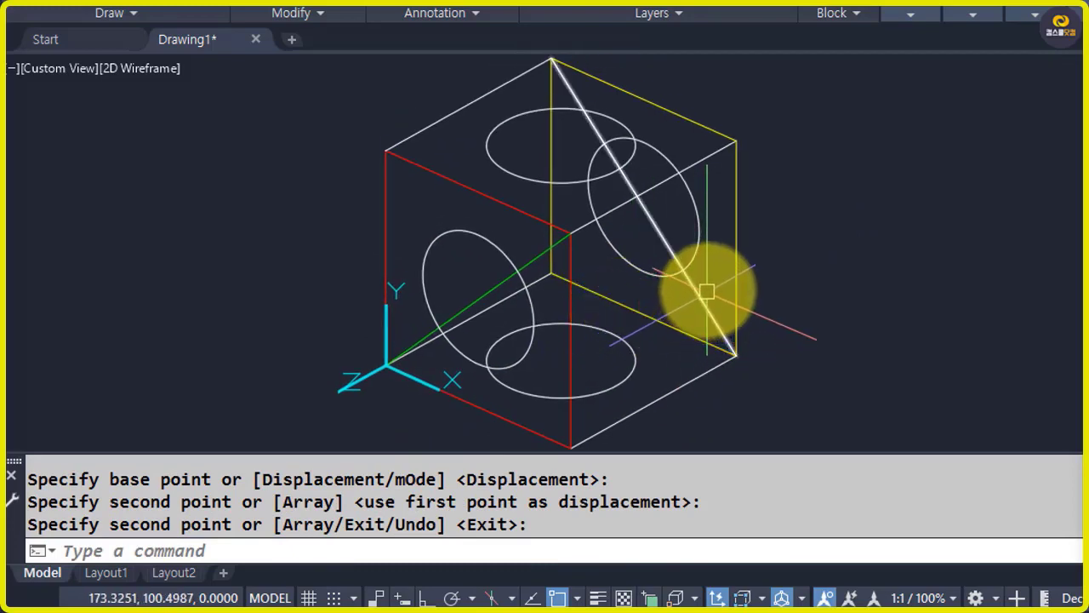
pyautogui.write('e')
pyautogui.press('Return')
pyautogui.click(701, 295)
pyautogui.click(530, 259)
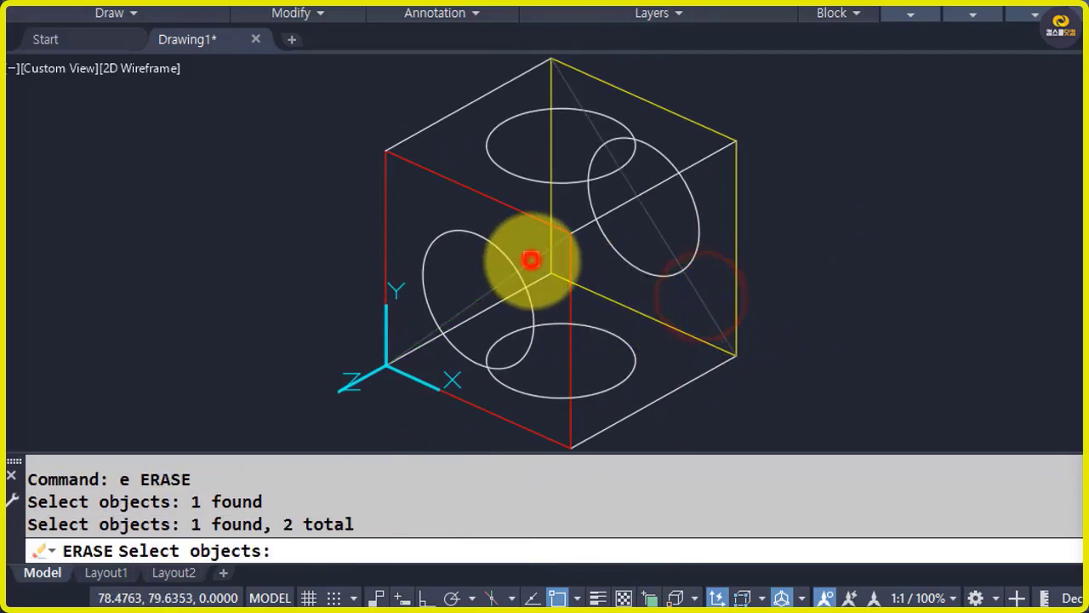
pyautogui.press('Return')
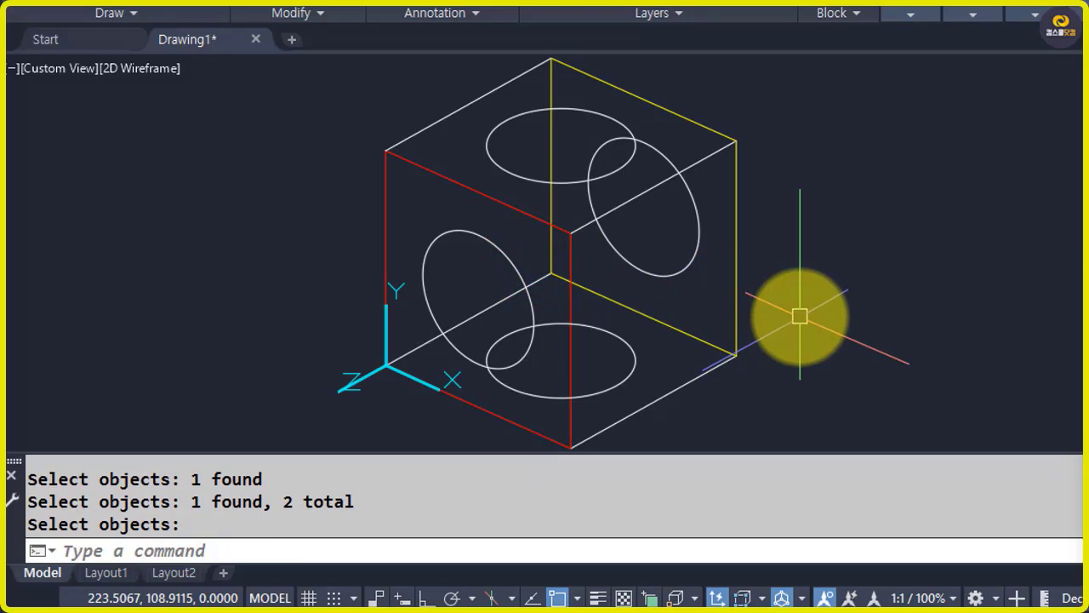
# Set the colour of the whole cube and all its circles back to ByLayer.
pyautogui.click(827, 394)
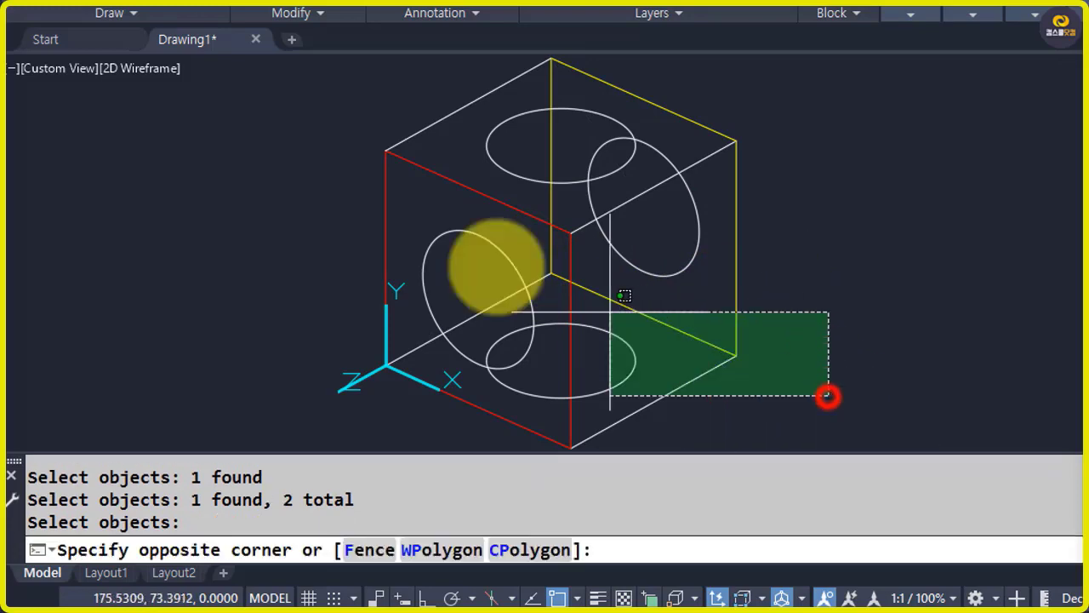
pyautogui.click(286, 98)
pyautogui.click(910, 15)
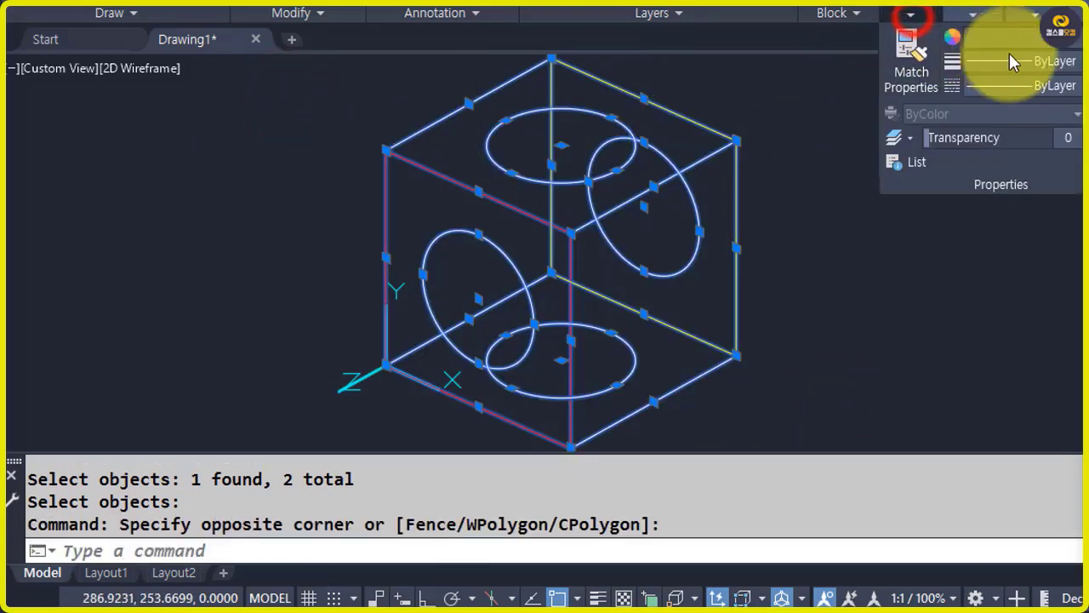
pyautogui.click(1000, 37)
pyautogui.click(1000, 62)
pyautogui.press('Escape')
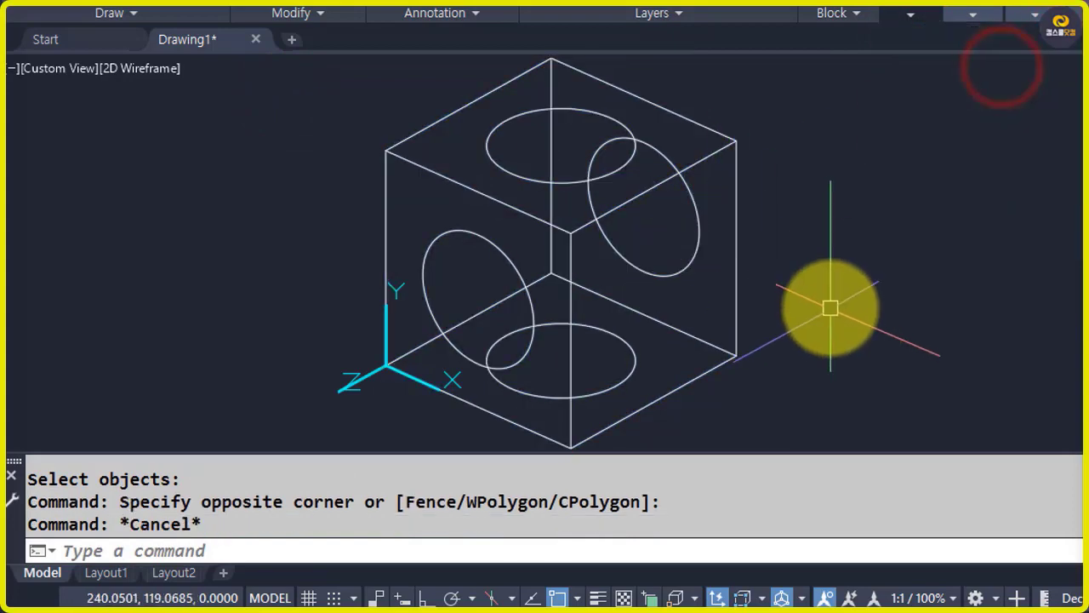
# Set the colour of the four lines bounding the cube's right face to red.
pyautogui.moveTo(661, 358); pyautogui.dragTo(607, 311, button='middle')
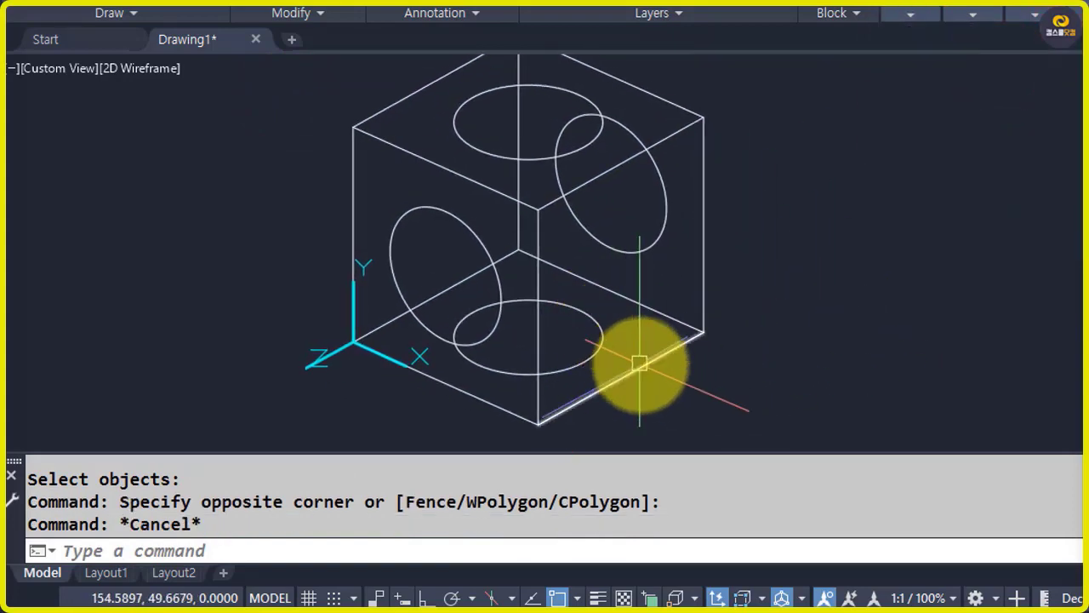
pyautogui.click(641, 366)
pyautogui.click(537, 272)
pyautogui.click(618, 165)
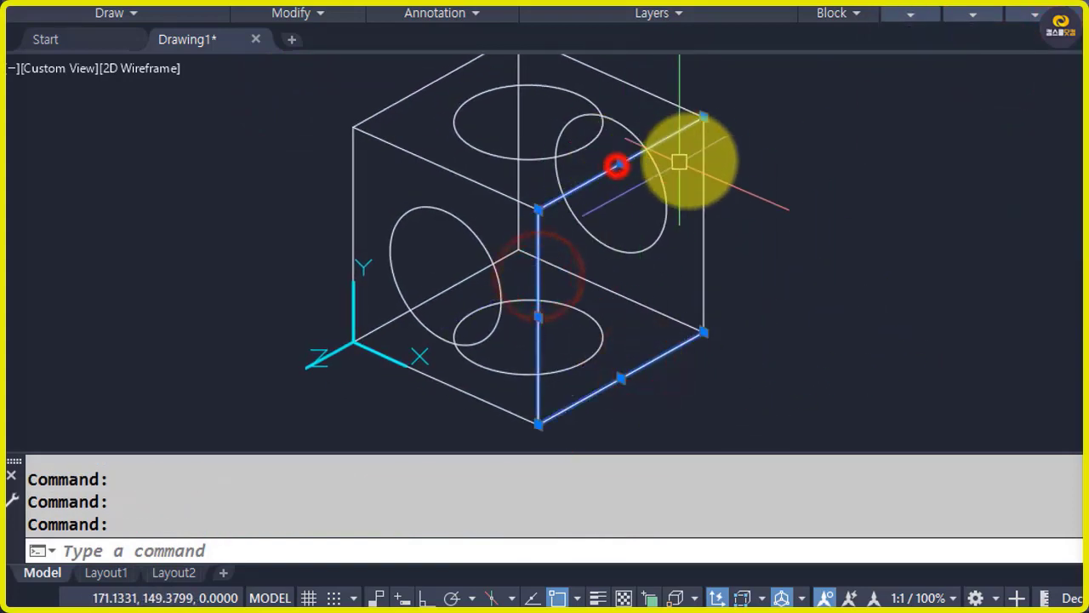
pyautogui.click(701, 154)
pyautogui.click(910, 14)
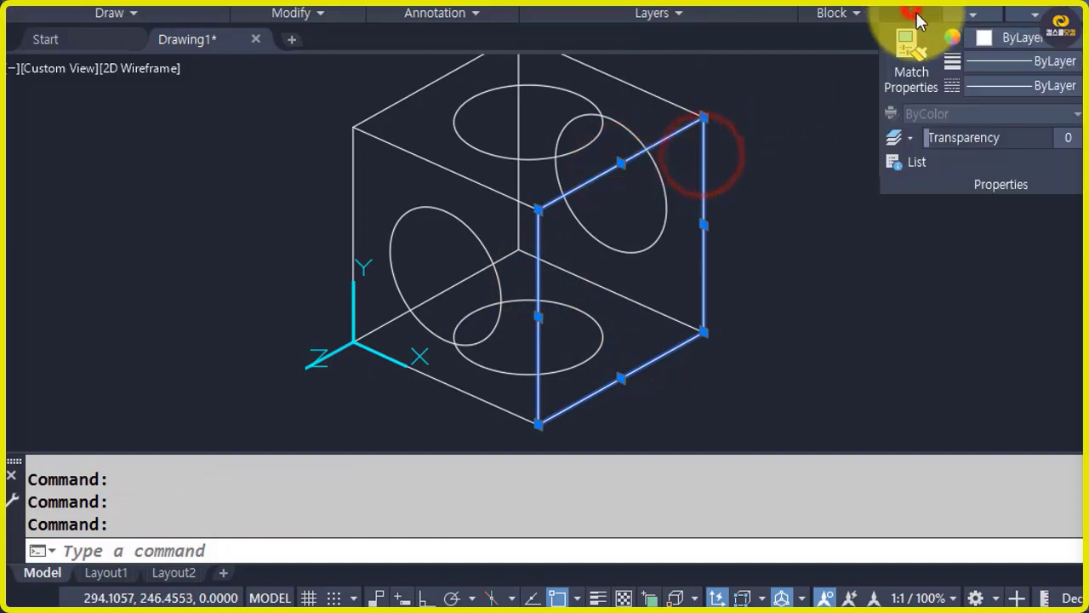
pyautogui.click(1021, 37)
pyautogui.click(979, 245)
pyautogui.press('Escape')
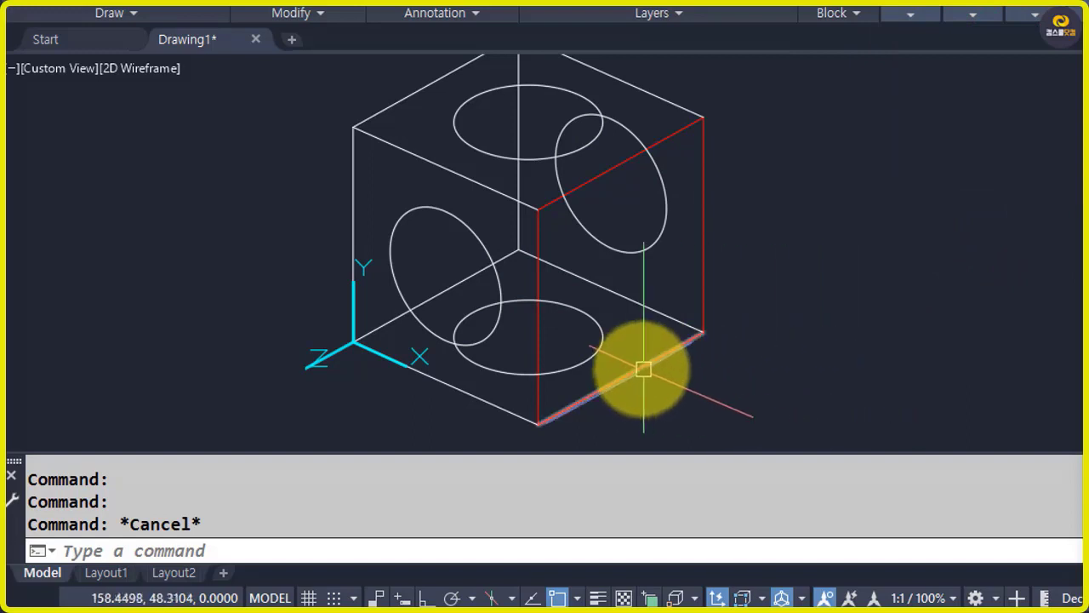
pyautogui.moveTo(641, 370); pyautogui.dragTo(622, 367, button='middle')
pyautogui.click(403, 366)
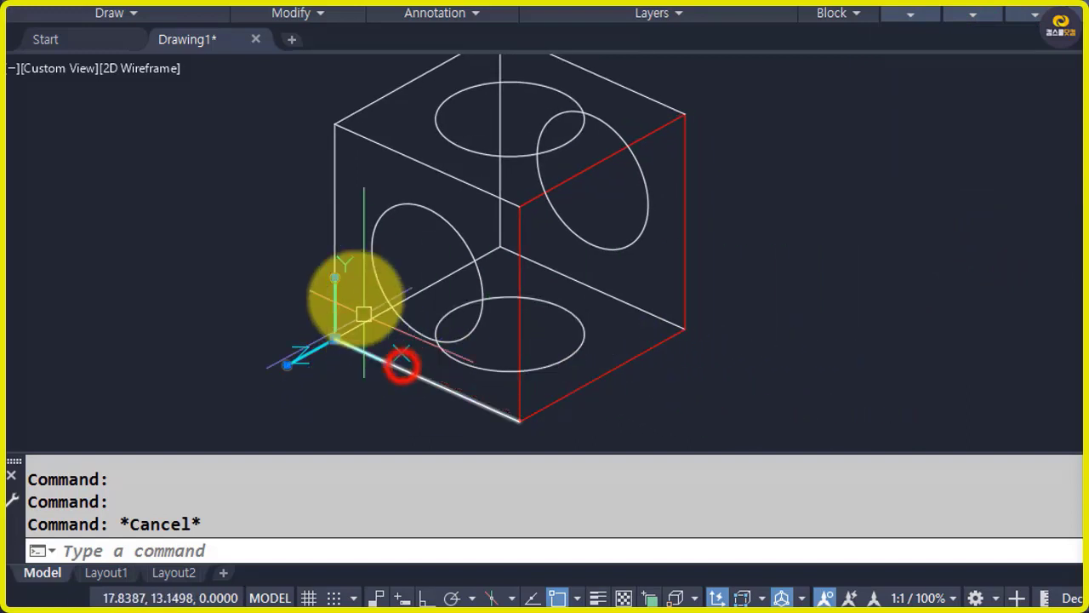
pyautogui.click(333, 273)
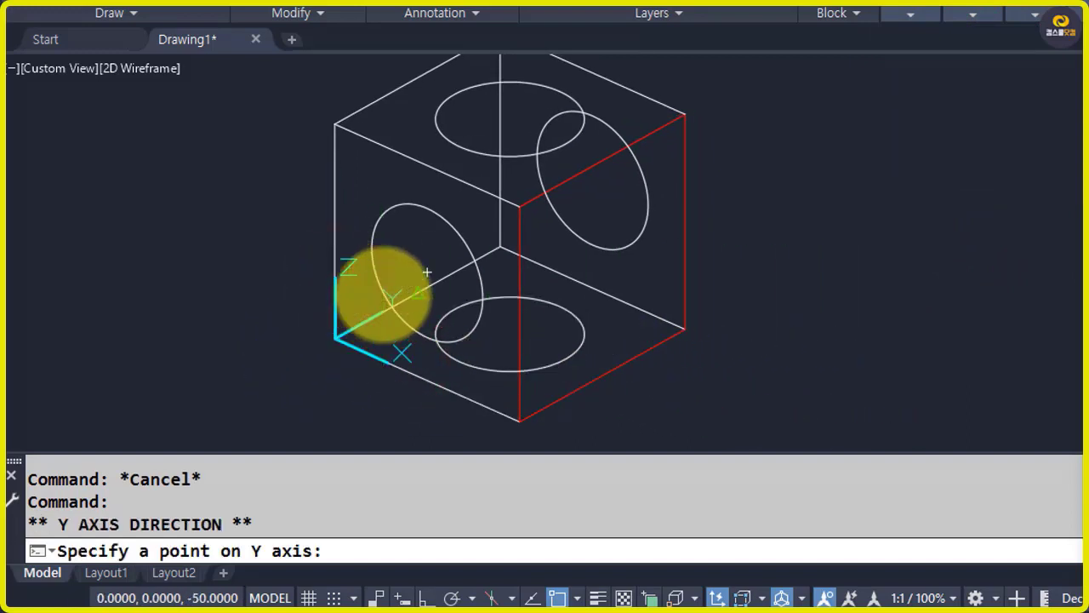
pyautogui.press('Escape')
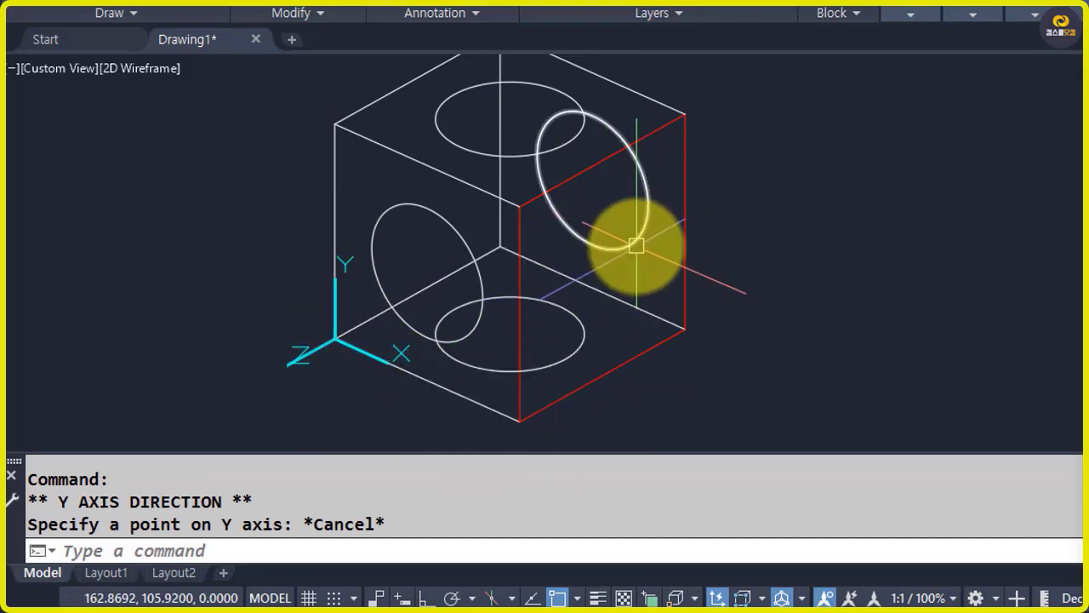
pyautogui.write('c')
pyautogui.press('Return')
pyautogui.click(826, 241)
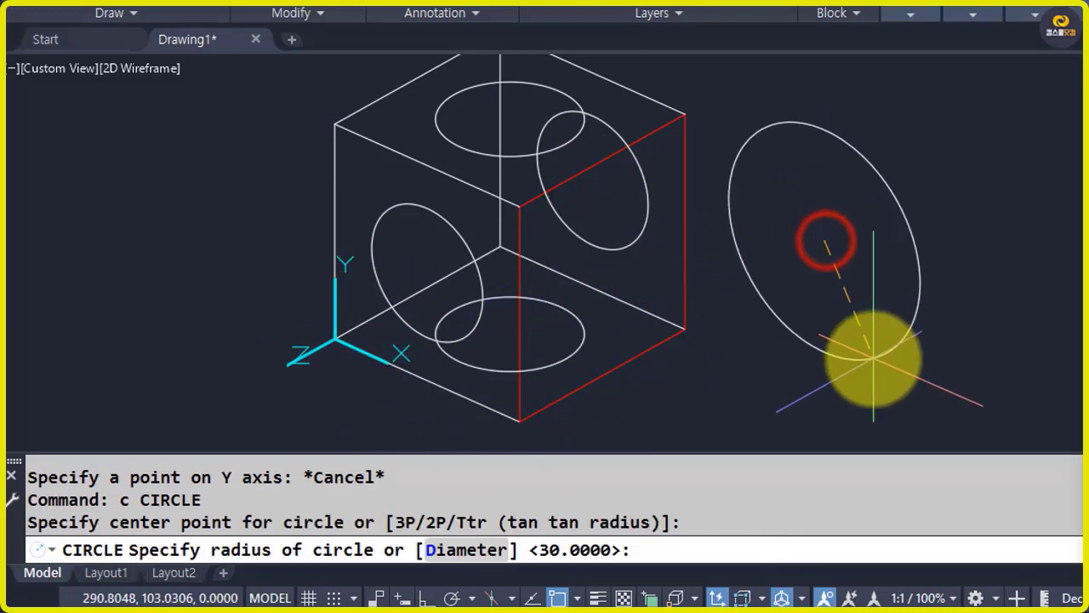
pyautogui.press('Escape')
pyautogui.press('Escape')
pyautogui.press('Escape')
pyautogui.press('Escape')
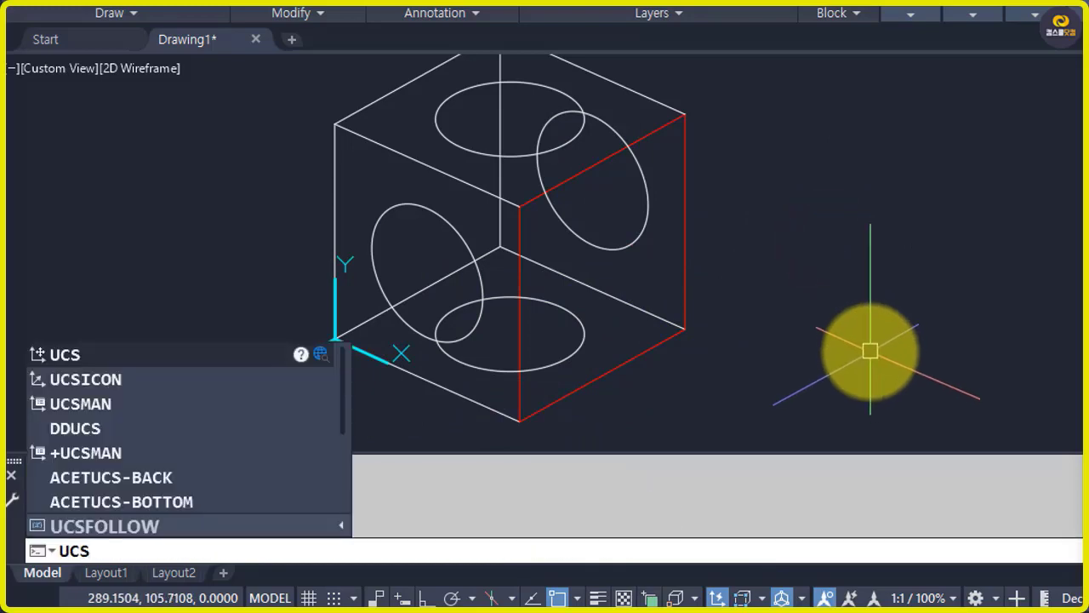
# Define a UCS on the red face with its lower front corner as origin, X along its bottom edge and Y towards its upper front corner.
pyautogui.press('Return')
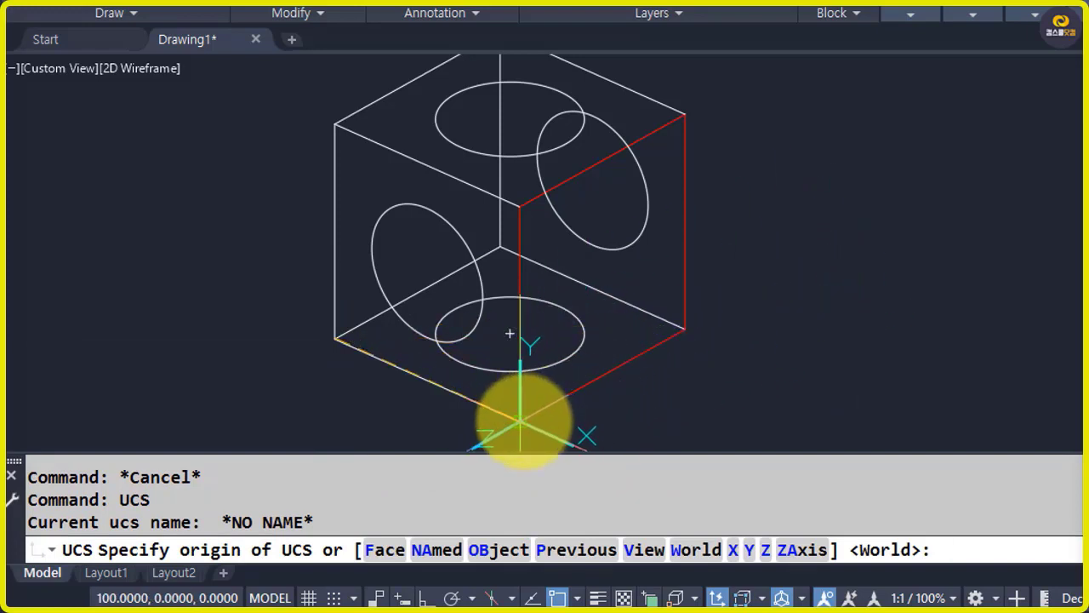
pyautogui.click(519, 421)
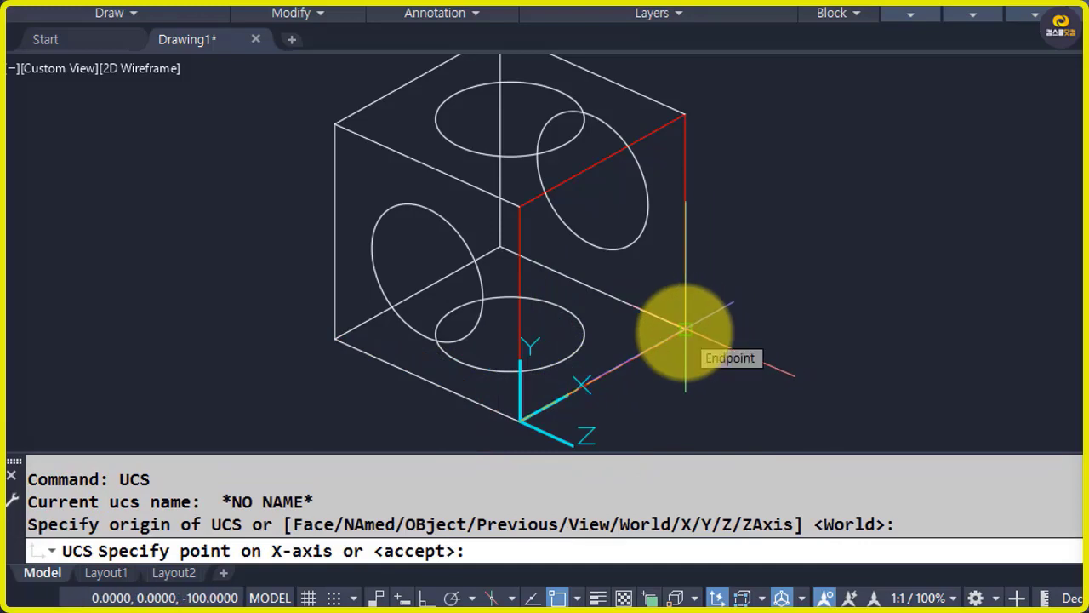
pyautogui.click(685, 331)
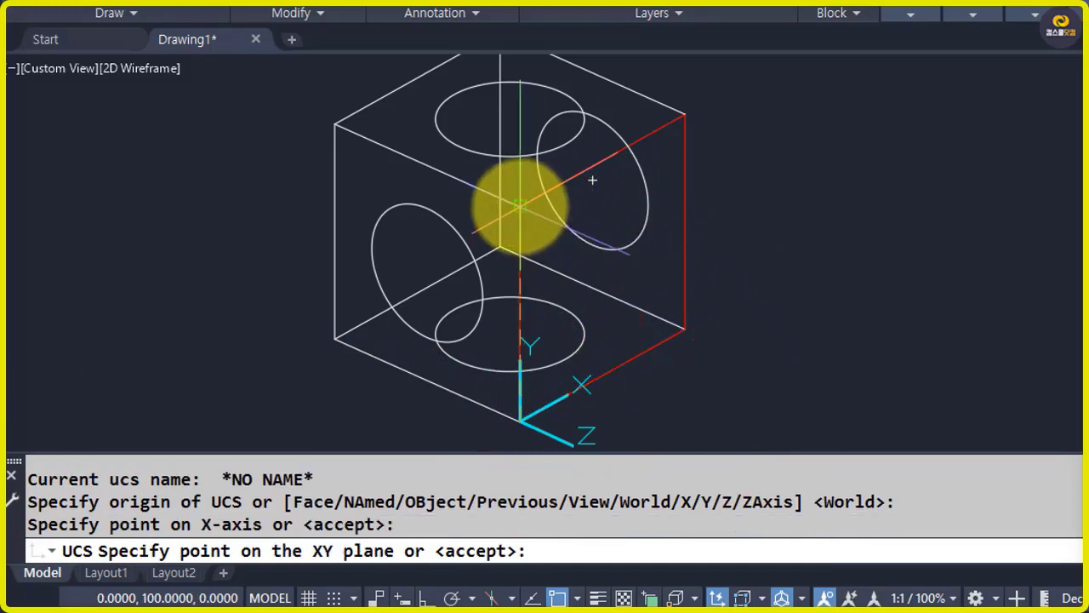
pyautogui.click(519, 206)
pyautogui.scroll(-3, 565, 297)
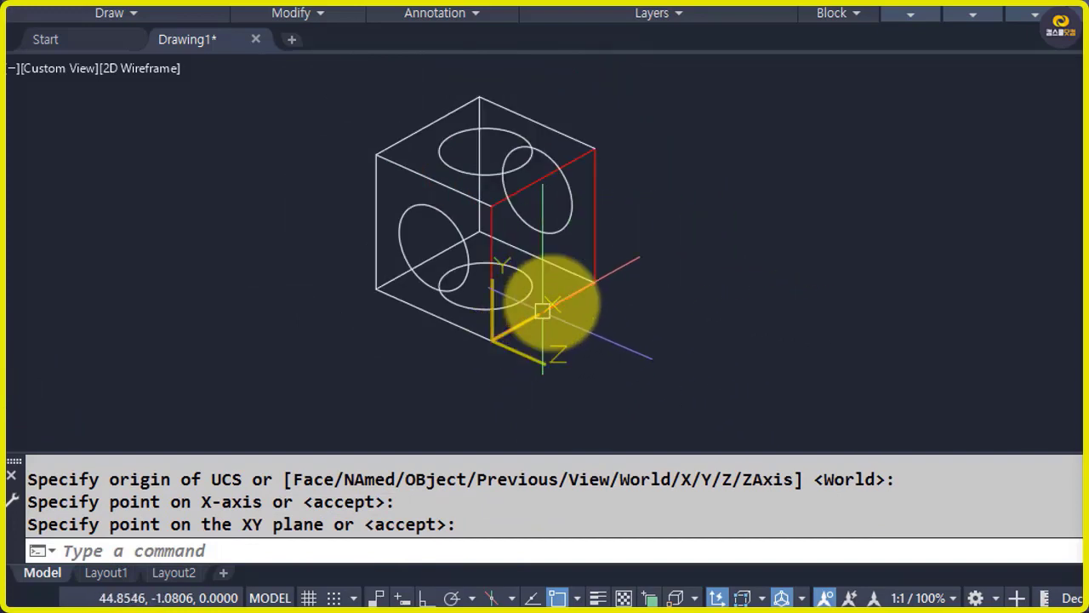
pyautogui.click(486, 301)
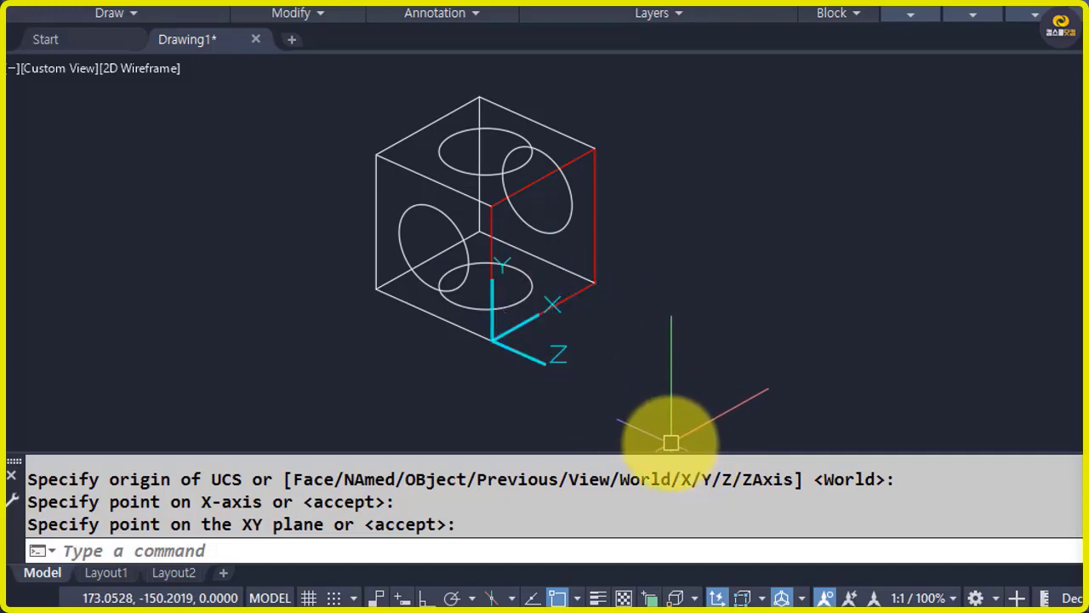
# Draw a diagonal line across the red face from its lower front corner to its upper rear corner.
pyautogui.scroll(3, 601, 263)
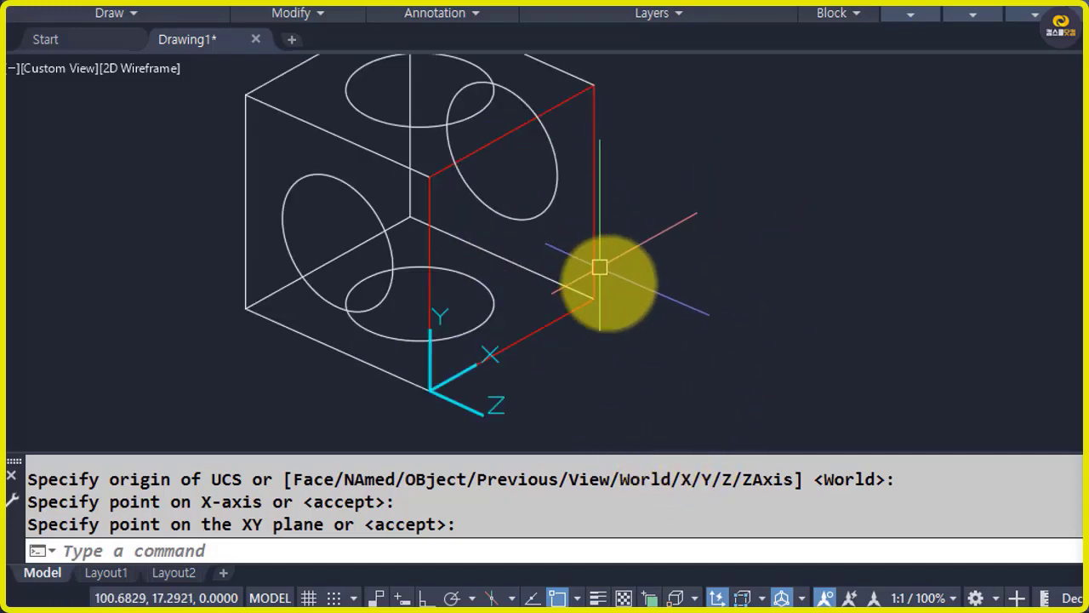
pyautogui.write('l')
pyautogui.press('Return')
pyautogui.click(432, 421)
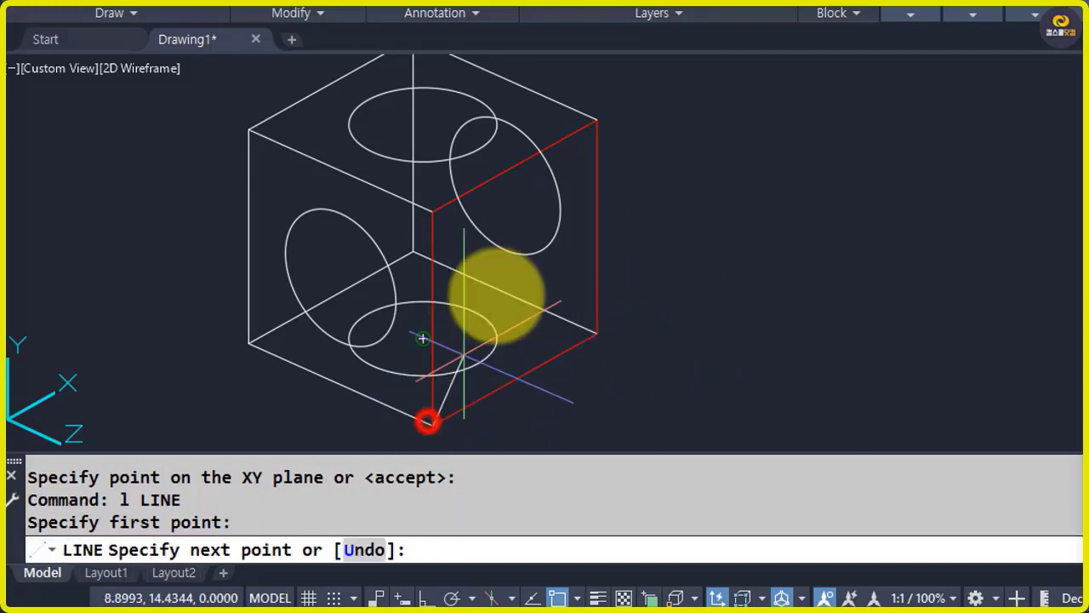
pyautogui.click(597, 120)
pyautogui.press('Return')
pyautogui.click(517, 275)
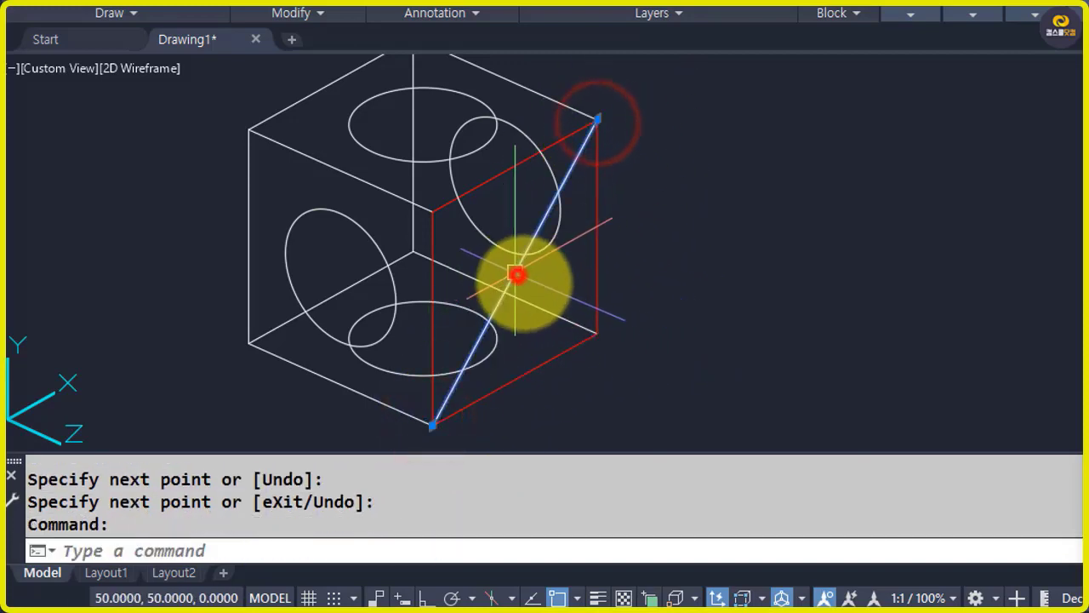
pyautogui.press('Escape')
# Draw a circle of radius 30 on the red face, centred on the midpoint of its diagonal.
pyautogui.write('c')
pyautogui.press('Return')
pyautogui.click(516, 266)
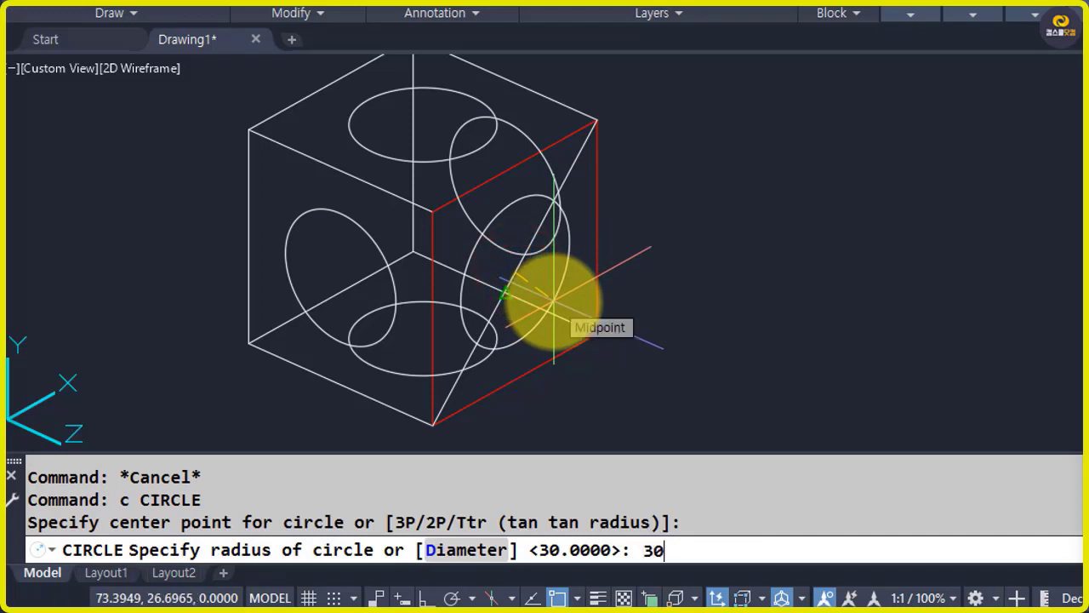
pyautogui.write('30')
pyautogui.press('Return')
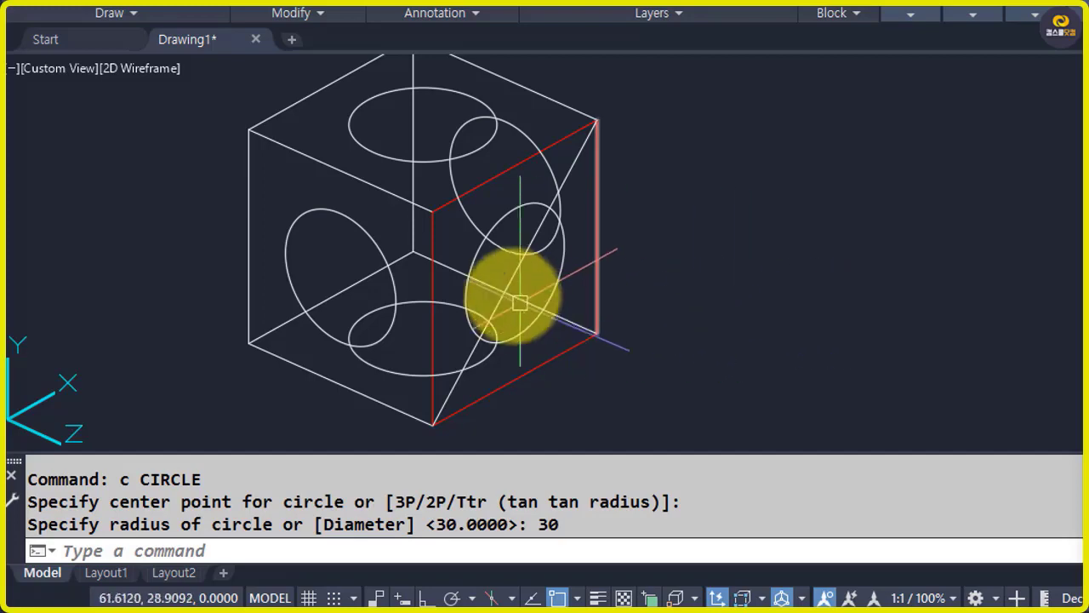
# Set the colour of the four lines bounding the cube's left face, opposite the red face, to yellow.
pyautogui.moveTo(511, 292); pyautogui.dragTo(673, 315, button='middle')
pyautogui.click(405, 262)
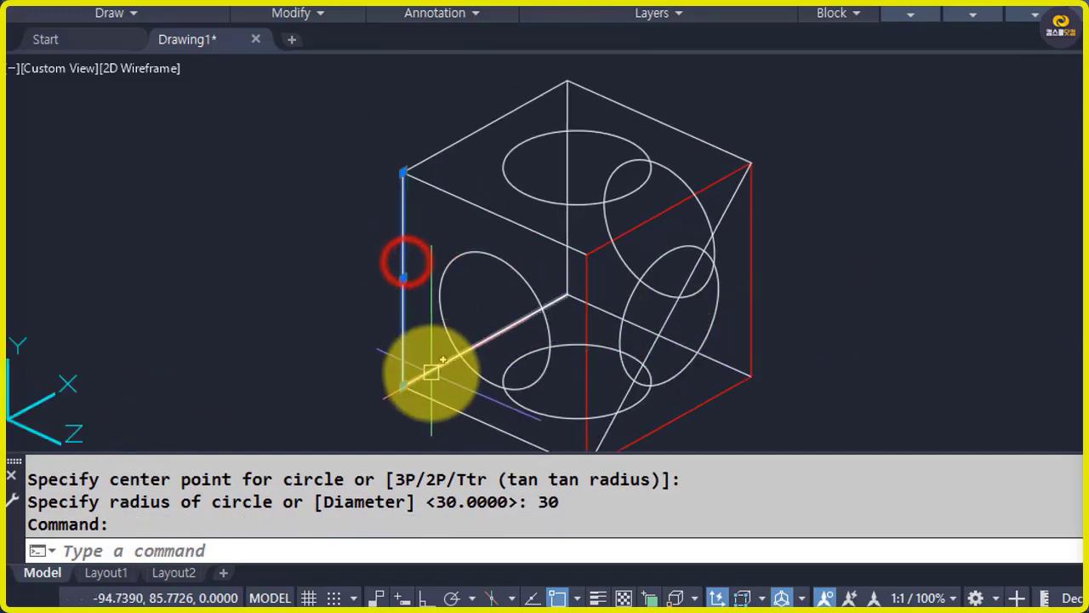
pyautogui.click(432, 371)
pyautogui.click(566, 221)
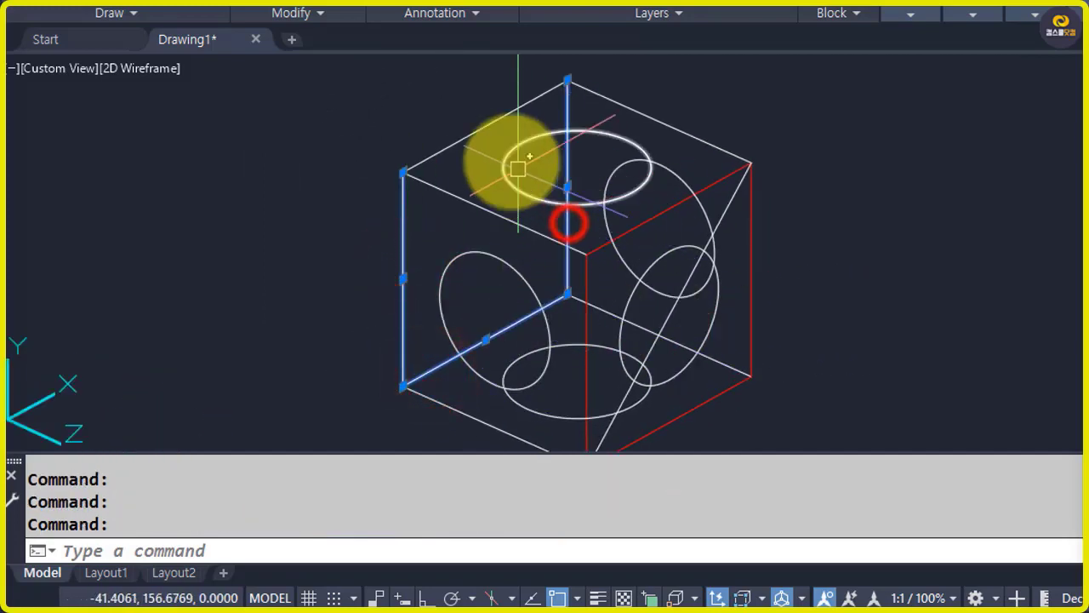
pyautogui.click(484, 124)
pyautogui.click(910, 16)
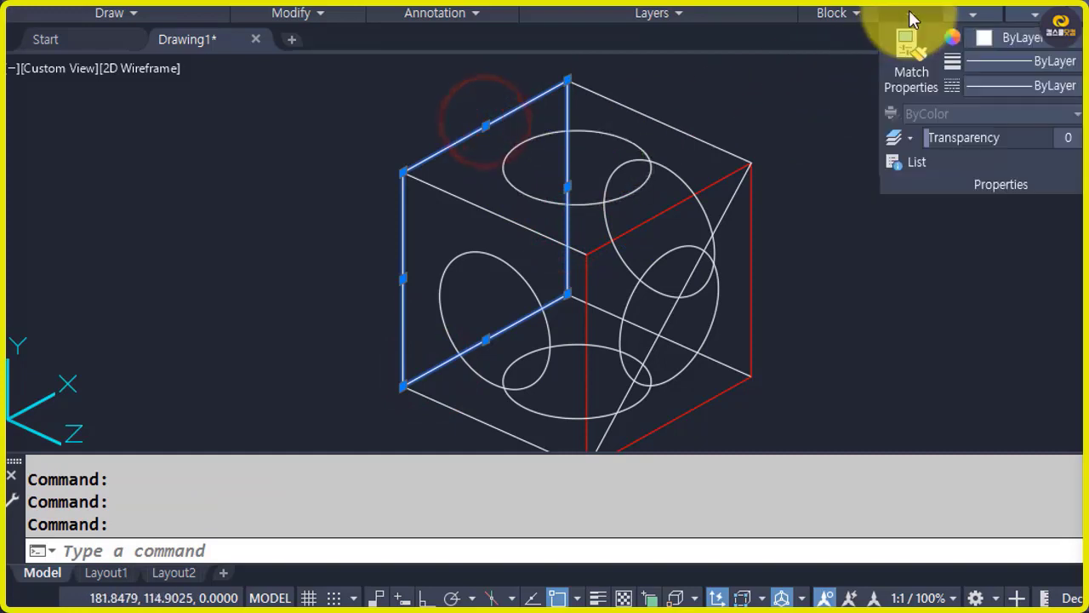
pyautogui.click(1028, 39)
pyautogui.click(1000, 245)
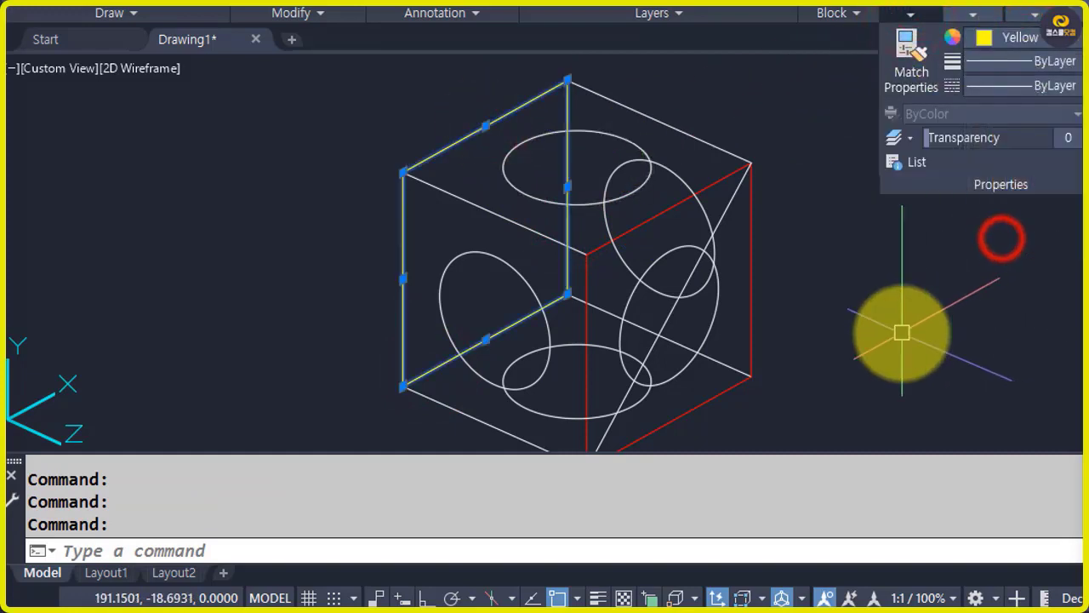
# Draw a diagonal line across the yellow face from its lower front corner to its upper rear corner.
pyautogui.press('Escape')
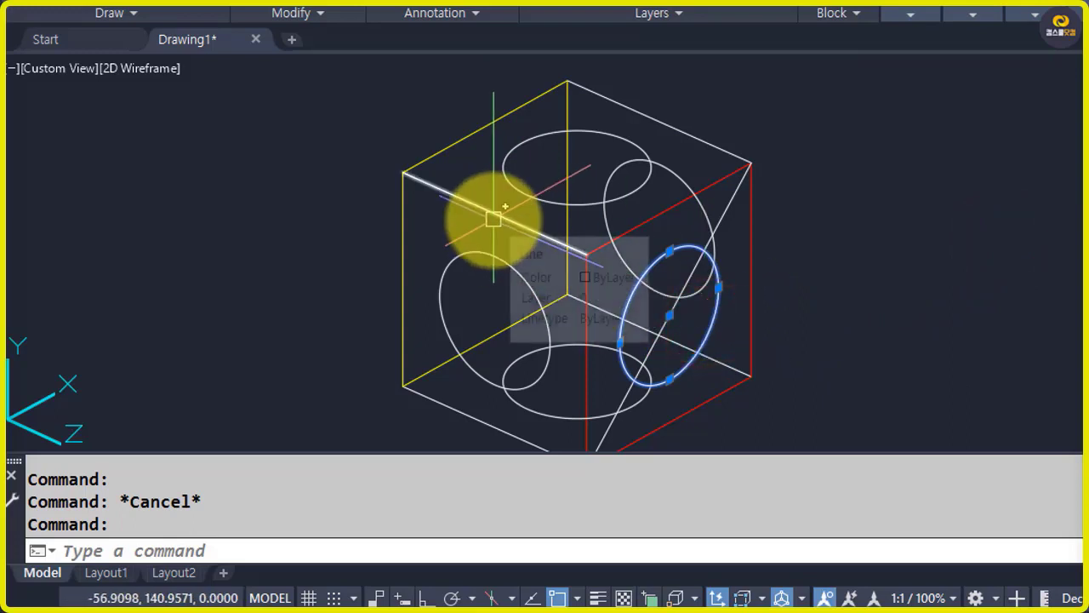
pyautogui.press('Escape')
pyautogui.write('l')
pyautogui.press('Return')
pyautogui.click(403, 385)
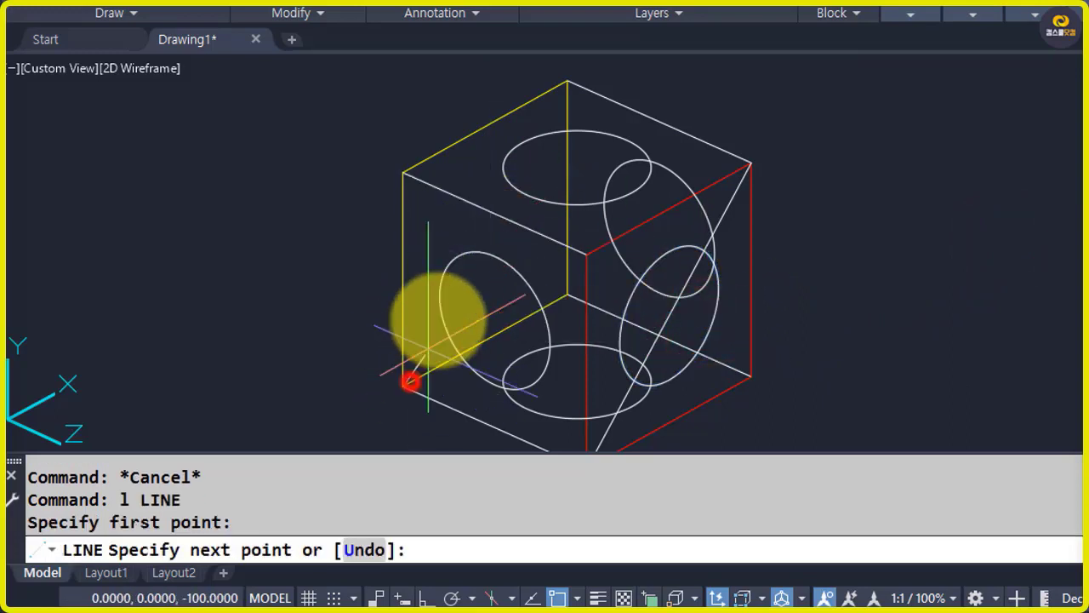
pyautogui.click(569, 82)
# Draw a circle of radius 30 on the yellow face, centred on the midpoint of its diagonal.
pyautogui.write('c')
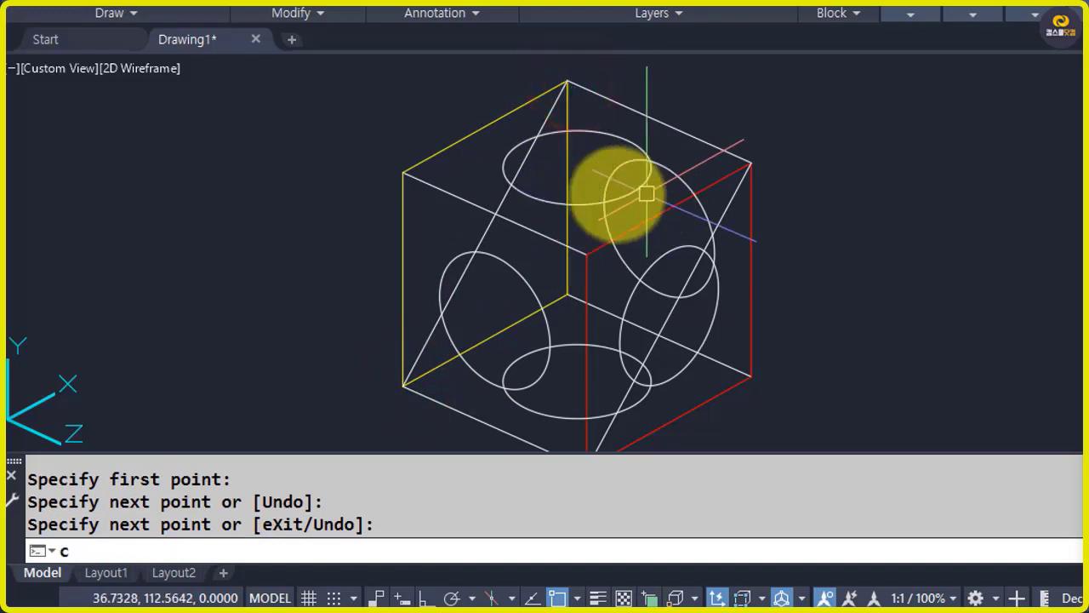
pyautogui.press('Return')
pyautogui.click(487, 235)
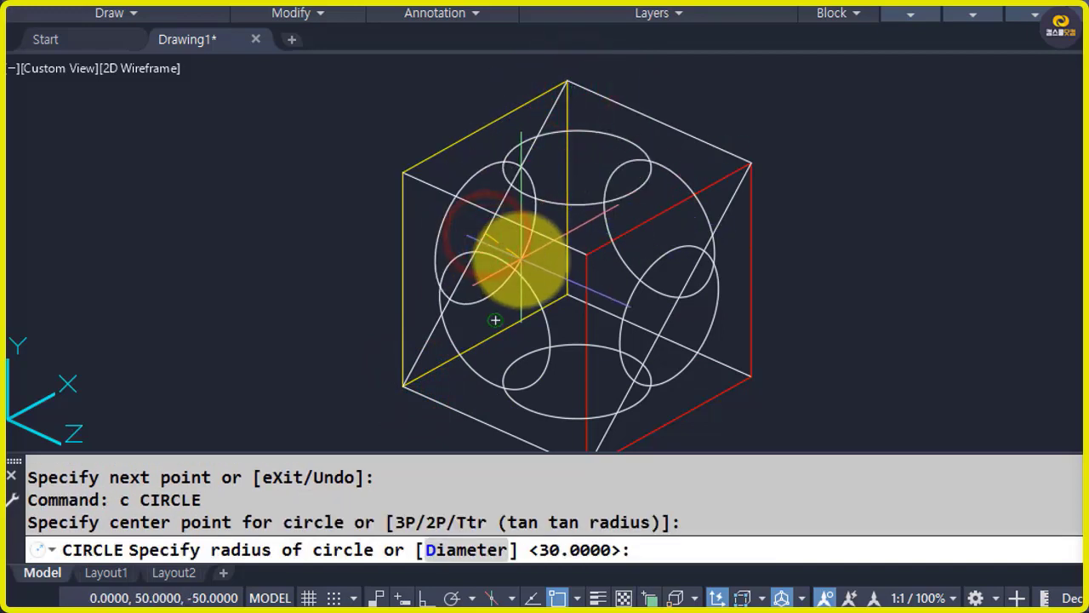
pyautogui.write('30')
pyautogui.press('Return')
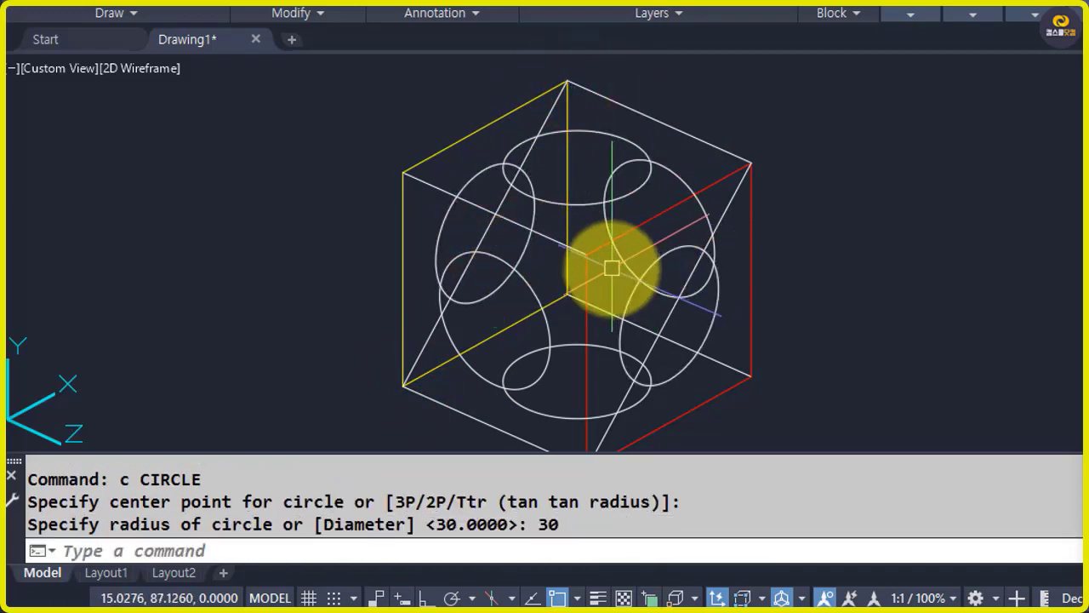
# Erase the circle just drawn on the yellow face.
pyautogui.click(444, 207)
pyautogui.write('e')
pyautogui.press('Return')
# Set the colour of the circle on the red face to red.
pyautogui.moveTo(590, 272); pyautogui.dragTo(590, 236, button='middle')
pyautogui.click(715, 267)
pyautogui.click(924, 13)
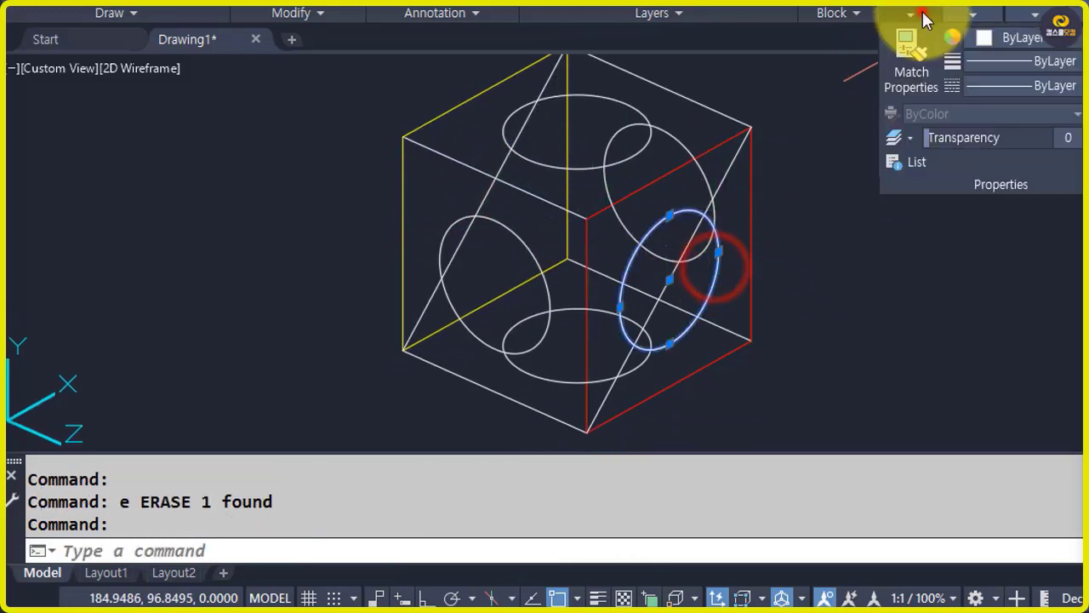
pyautogui.click(994, 38)
pyautogui.click(981, 245)
pyautogui.press('Escape')
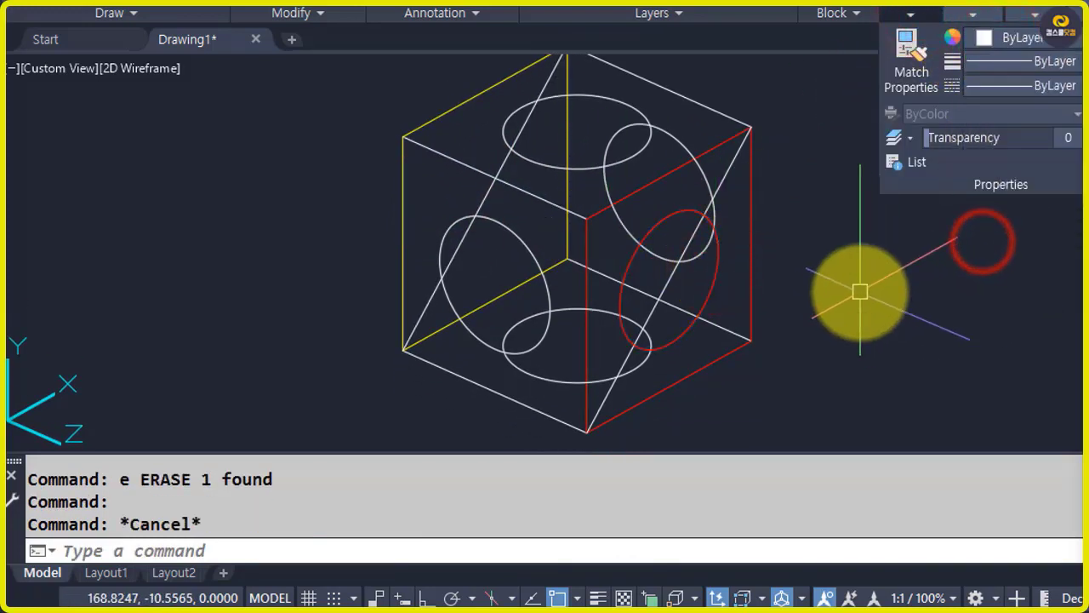
# Copy the red circle onto the yellow face, using the red face's lower front corner as base point and the yellow face's lower front corner as destination.
pyautogui.write('co')
pyautogui.press('Return')
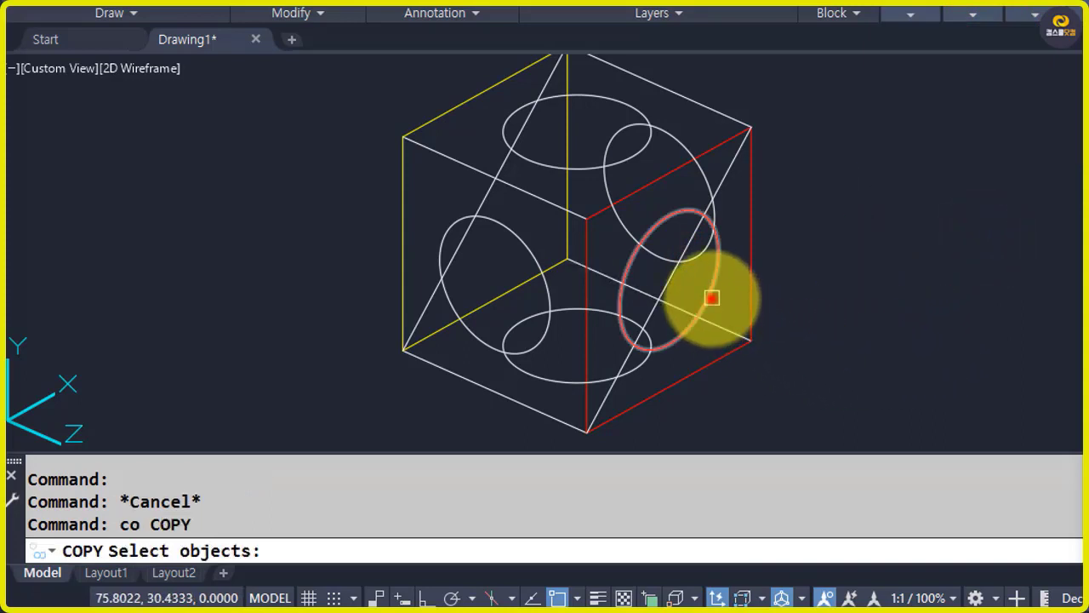
pyautogui.click(711, 295)
pyautogui.press('Return')
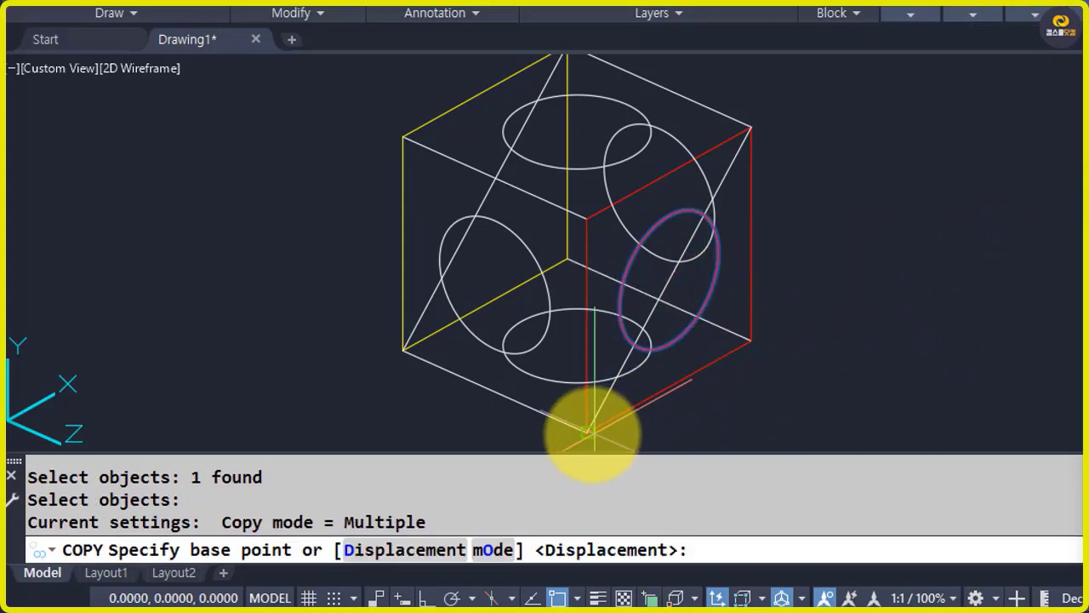
pyautogui.click(586, 431)
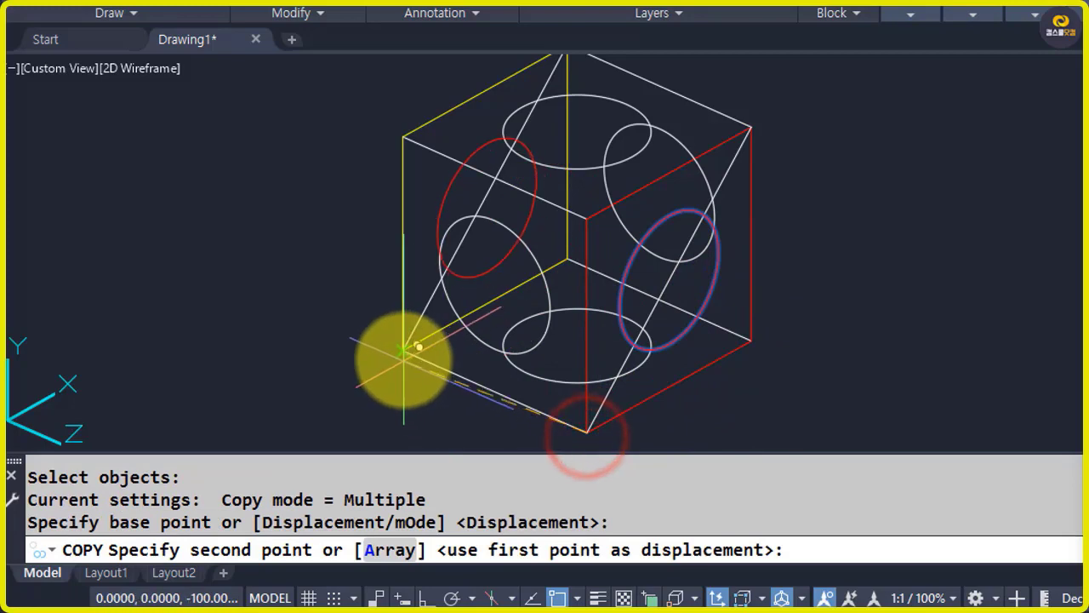
pyautogui.click(404, 349)
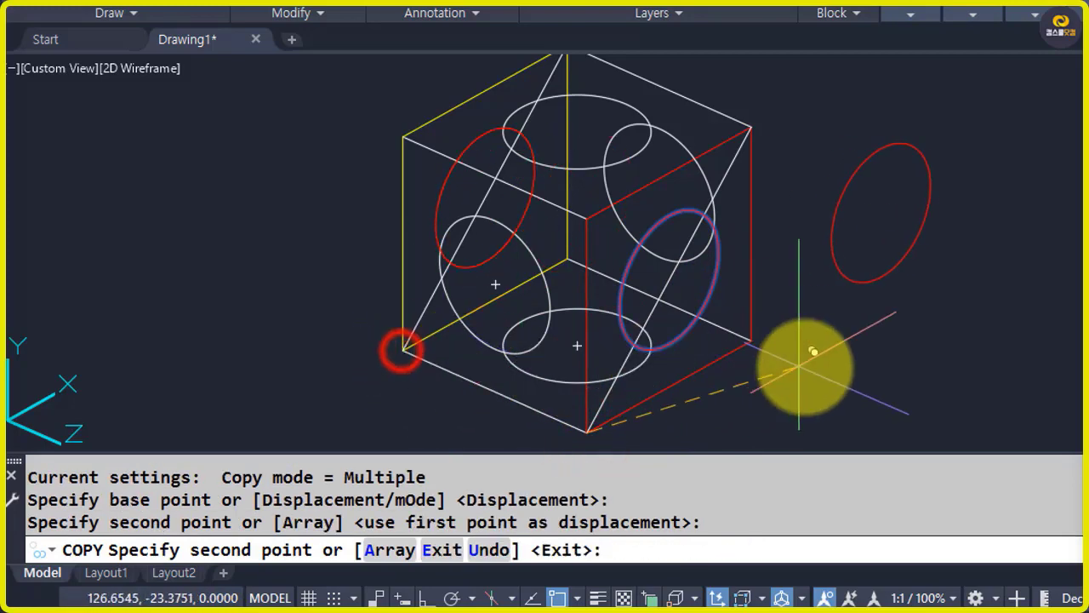
pyautogui.press('Return')
pyautogui.press('Return')
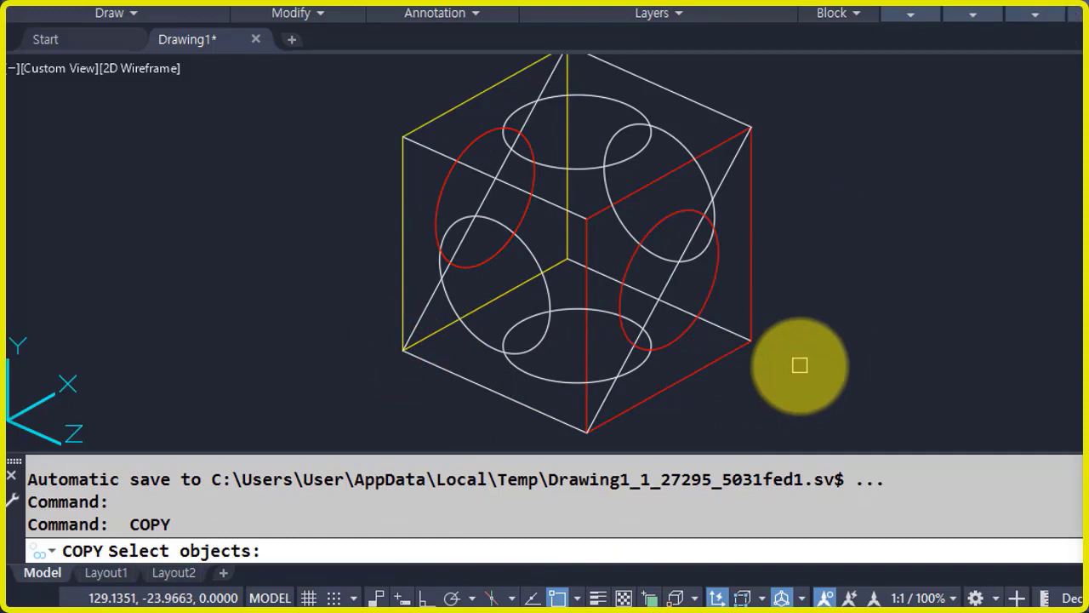
pyautogui.press('Escape')
# Erase the diagonal construction lines on the red face and the yellow face.
pyautogui.scroll(-2, 792, 328)
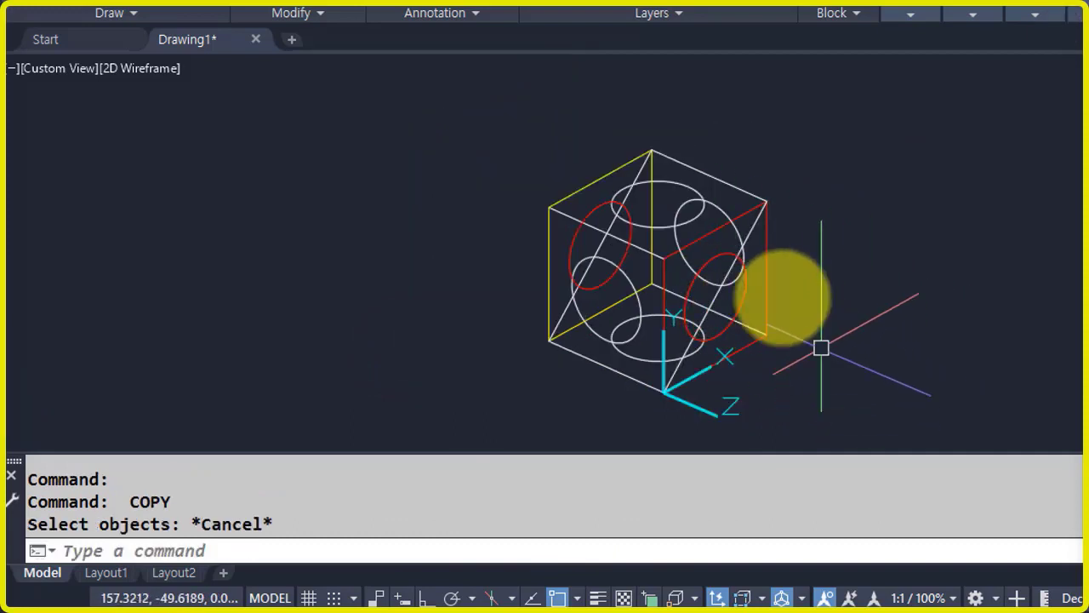
pyautogui.click(752, 228)
pyautogui.write('e')
pyautogui.press('Return')
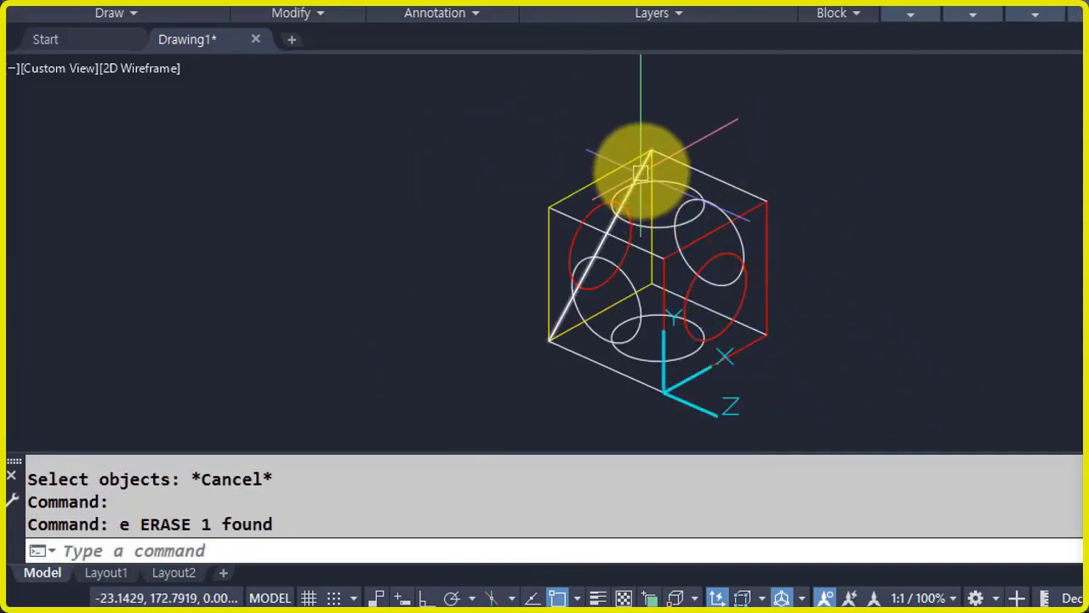
pyautogui.click(641, 170)
pyautogui.write('e')
pyautogui.press('Return')
# Select the whole cube with all its circles and set the colour to ByLayer.
pyautogui.click(844, 380)
pyautogui.click(501, 148)
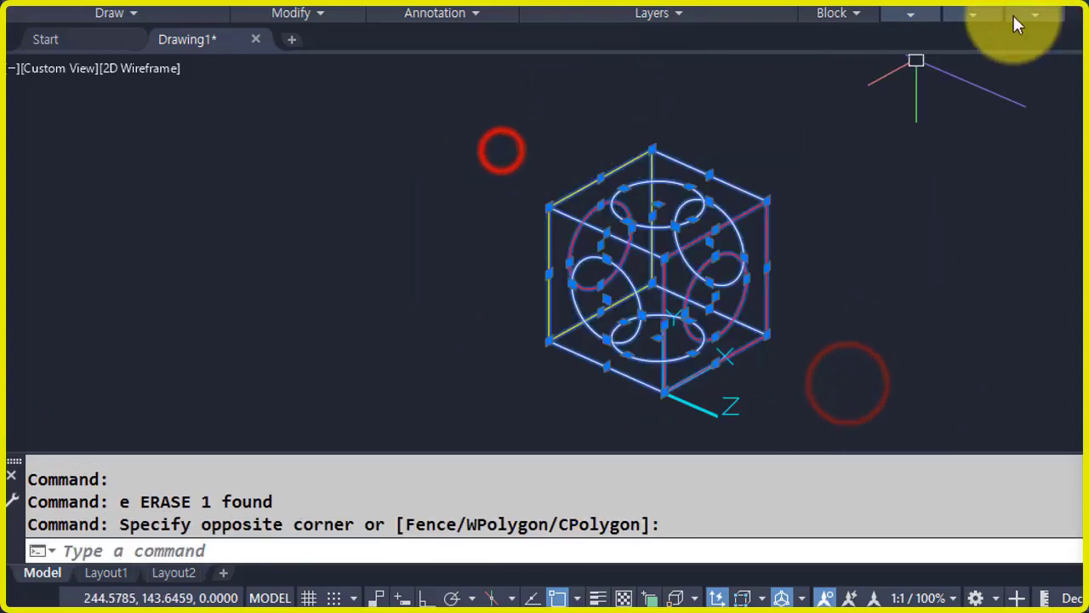
pyautogui.click(910, 15)
pyautogui.moveTo(973, 13)
pyautogui.click(909, 17)
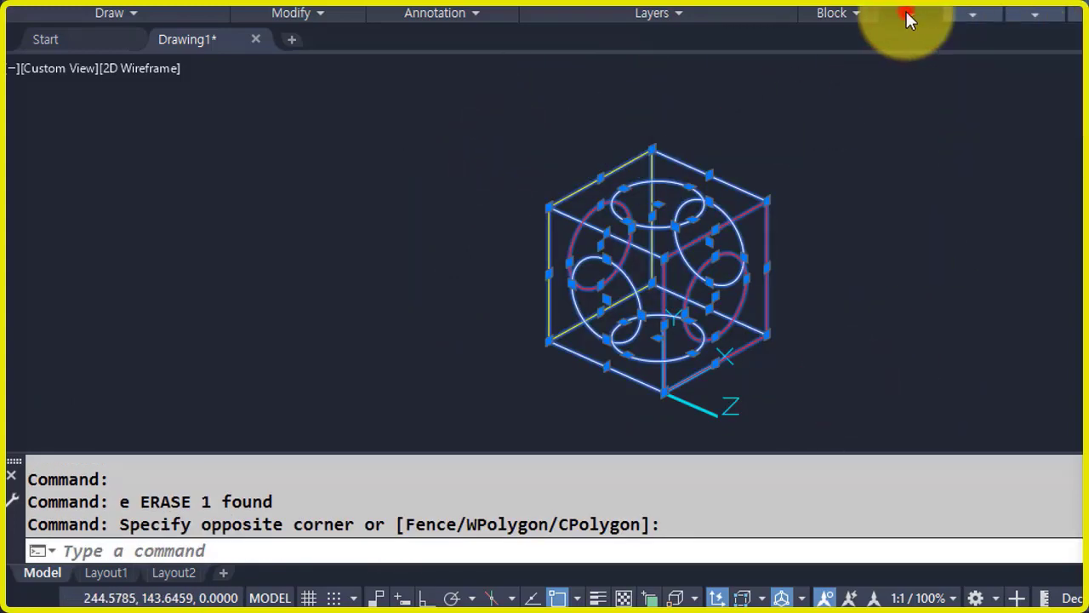
pyautogui.click(1002, 37)
pyautogui.click(996, 63)
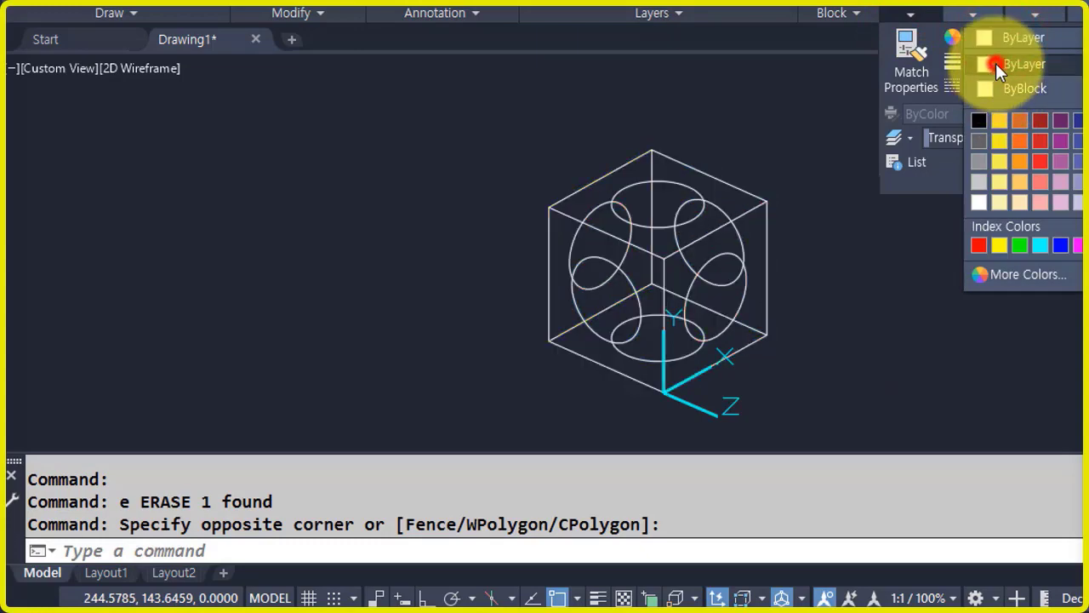
pyautogui.press('Escape')
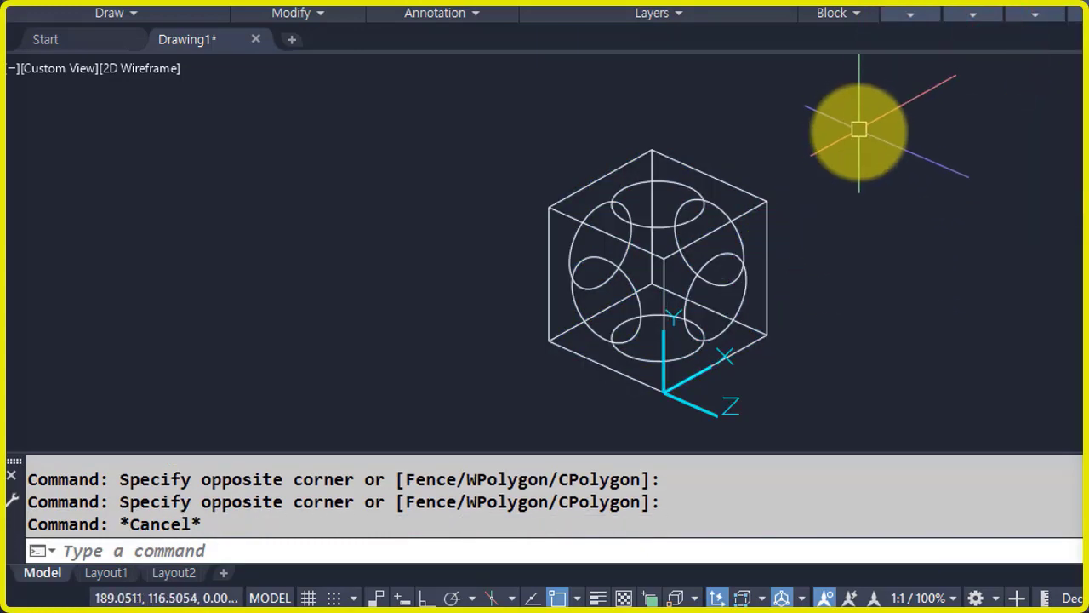
# Reset the UCS to the World coordinate system using the command's default option.
pyautogui.moveTo(695, 321); pyautogui.dragTo(650, 296, button='middle')
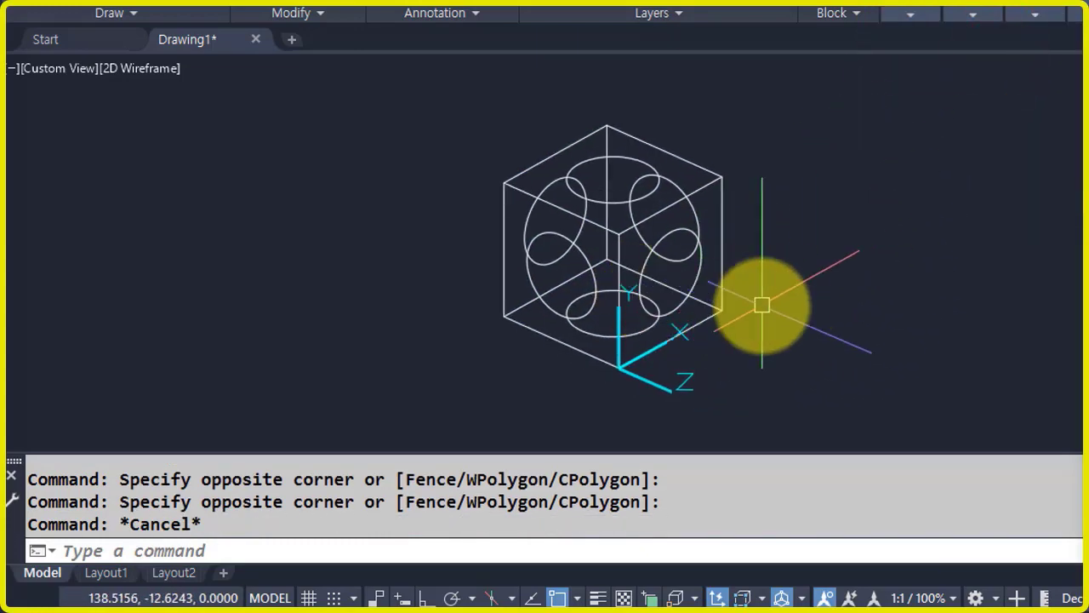
pyautogui.click(640, 377)
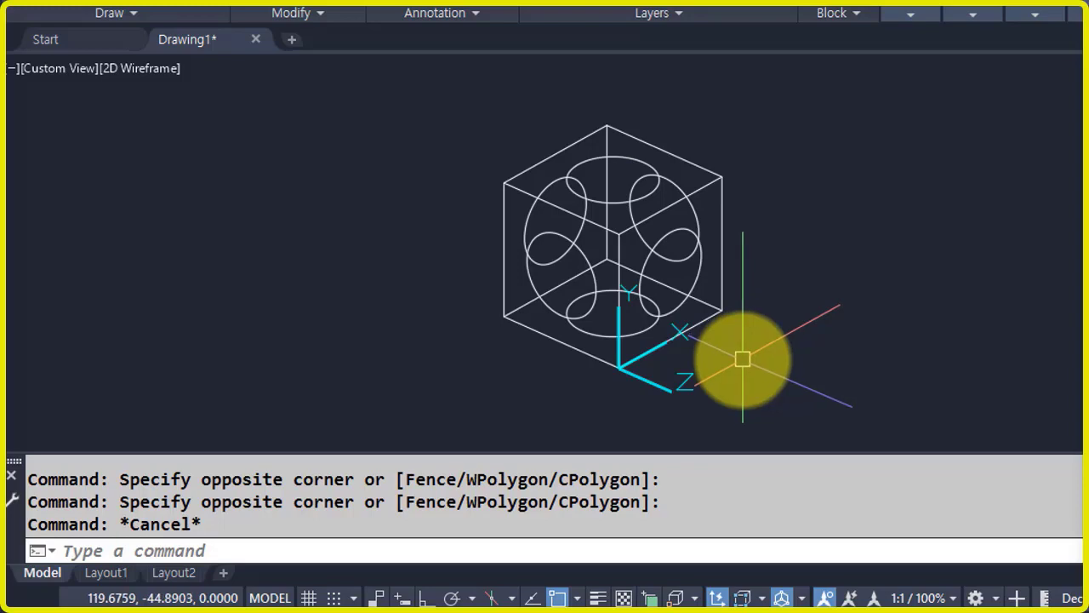
pyautogui.write('ucs')
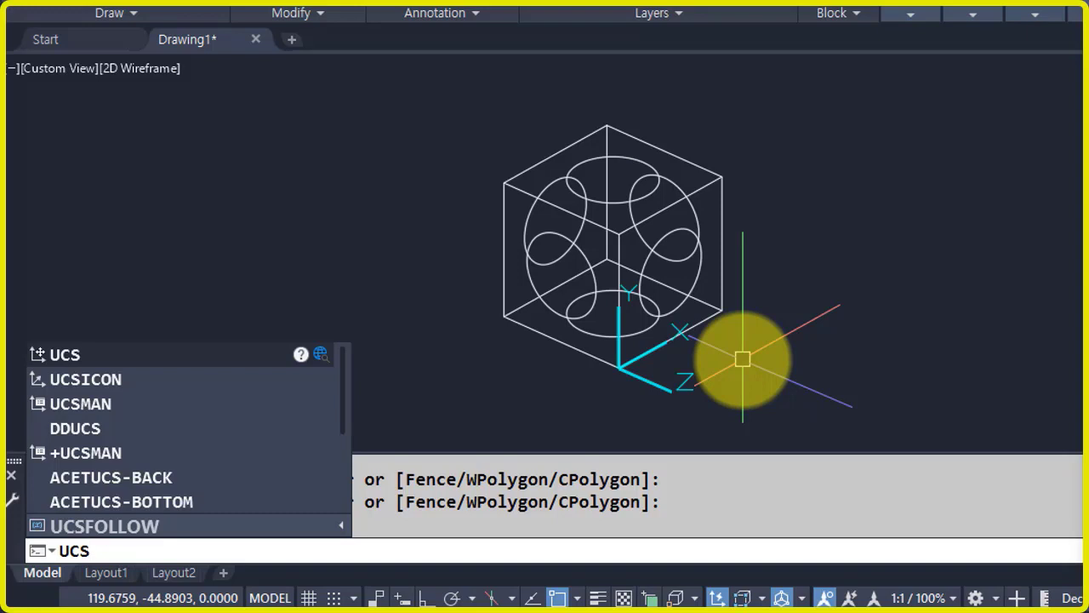
pyautogui.press('Return')
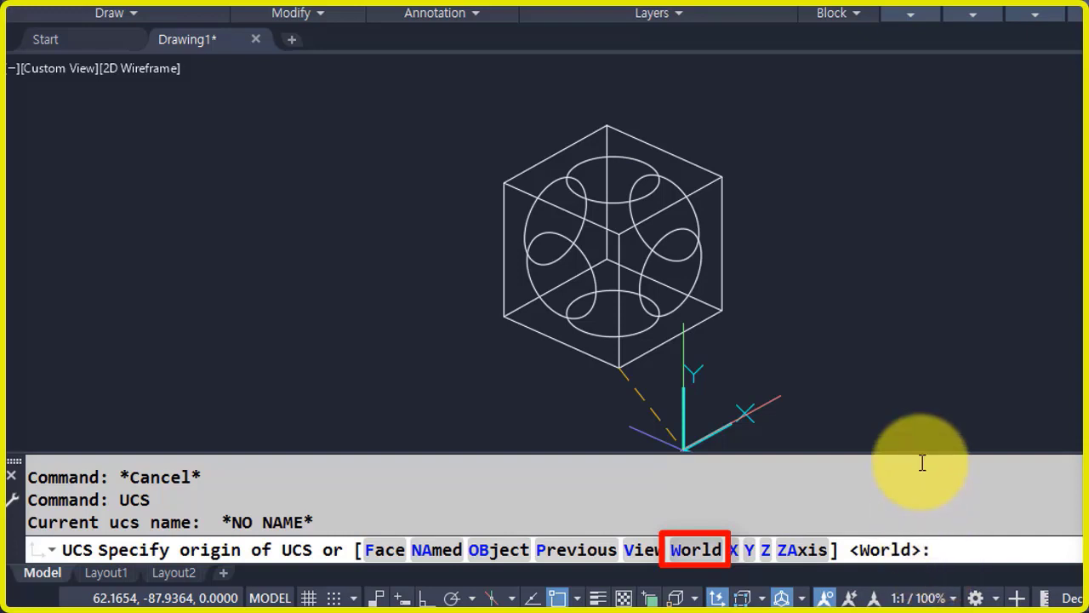
pyautogui.press('Return')
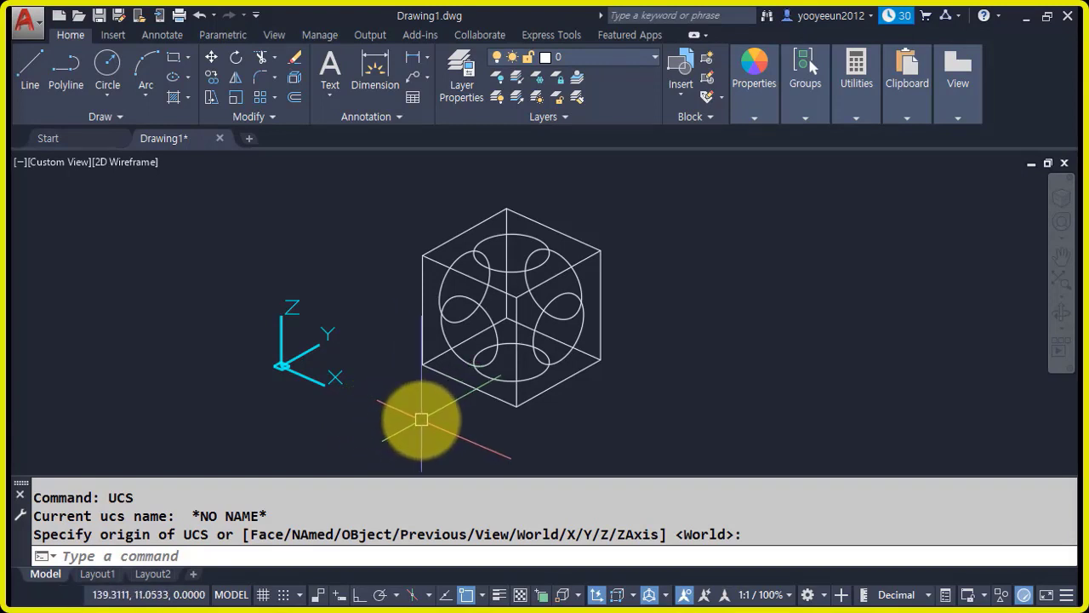
# Examine the UCS command's prompt text, covering the origin request, the bracketed options and the World default.
pyautogui.moveTo(245, 534); pyautogui.dragTo(672, 548)
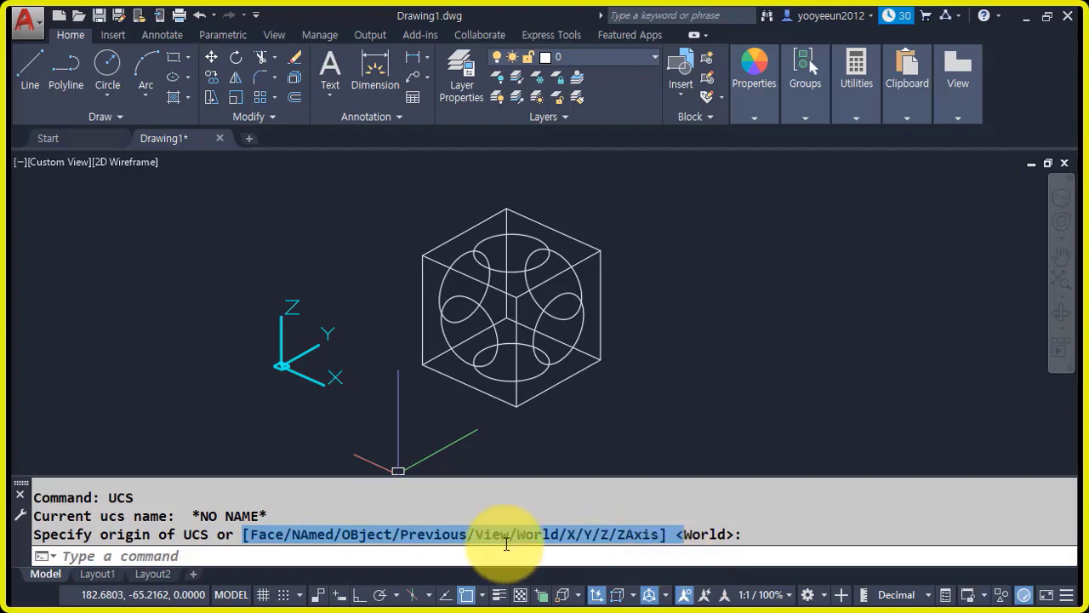
pyautogui.click(356, 536)
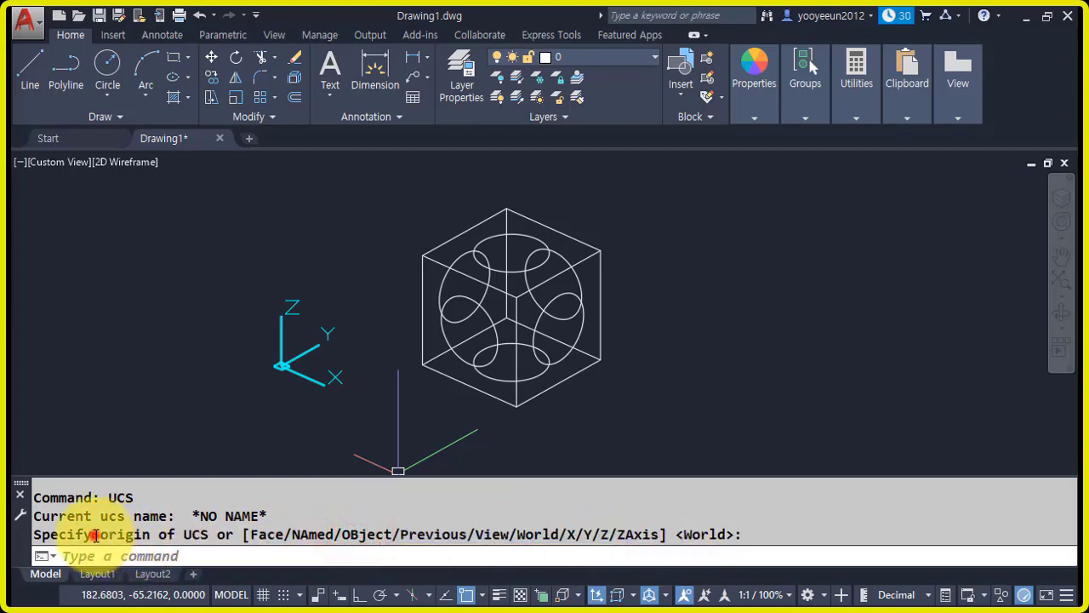
pyautogui.moveTo(94, 535); pyautogui.dragTo(171, 535)
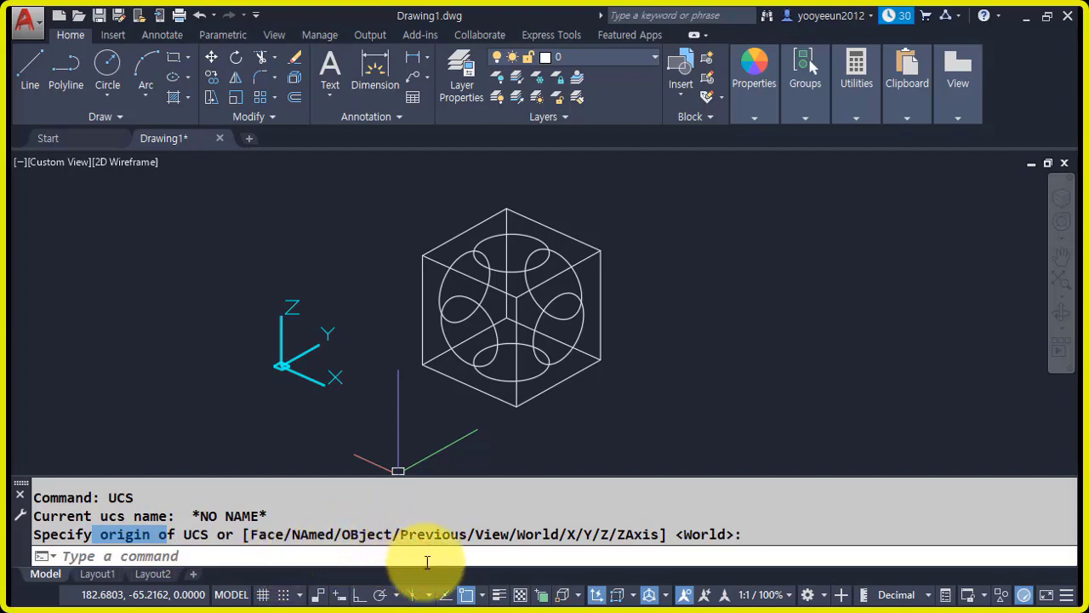
pyautogui.click(668, 535)
pyautogui.moveTo(668, 534); pyautogui.dragTo(741, 538)
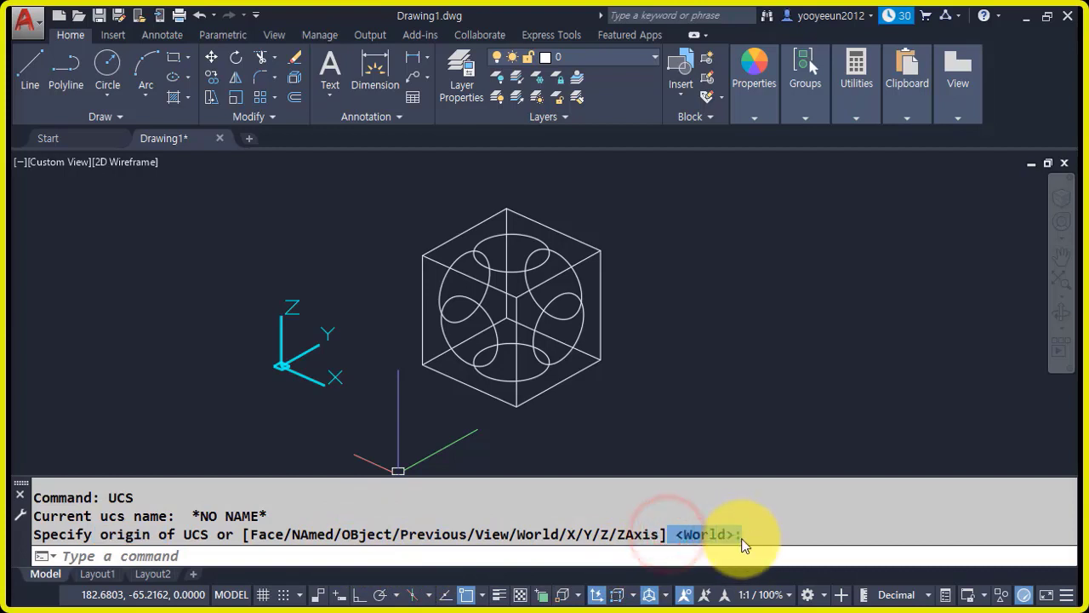